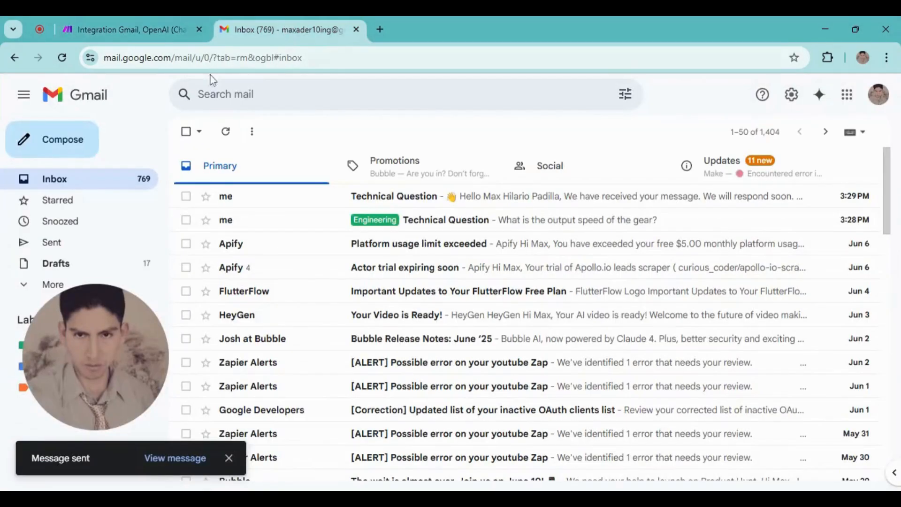
- Filter Gmail to the Engineering label and open the tagged Technical Question email
left_click_drag(125, 362, 198, 378)
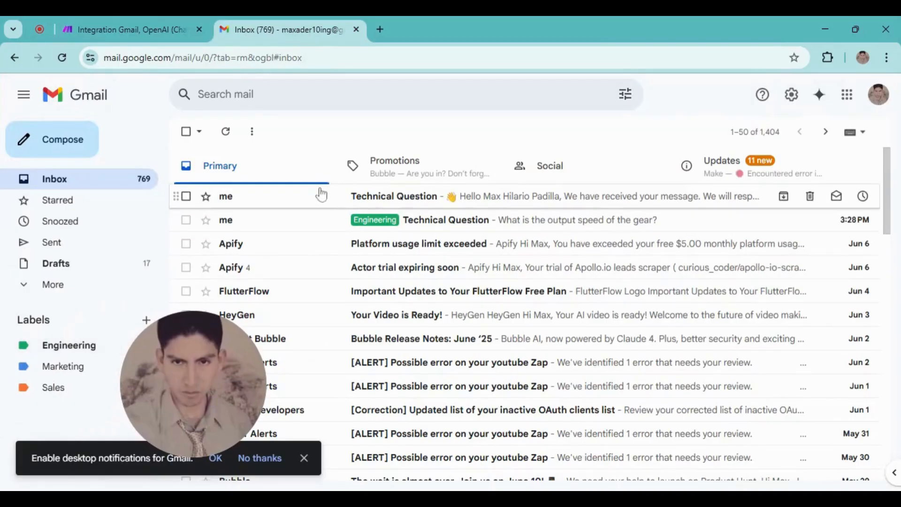
mouse_move(182, 377)
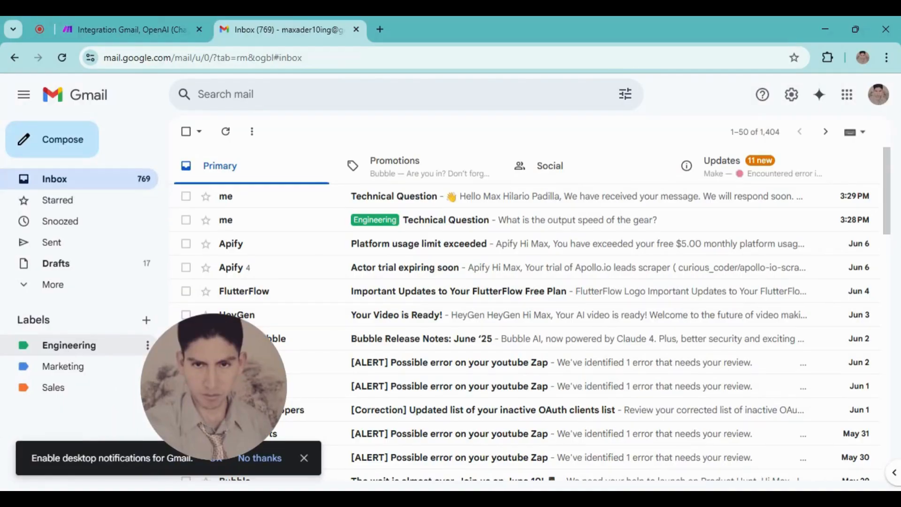
left_click(62, 350)
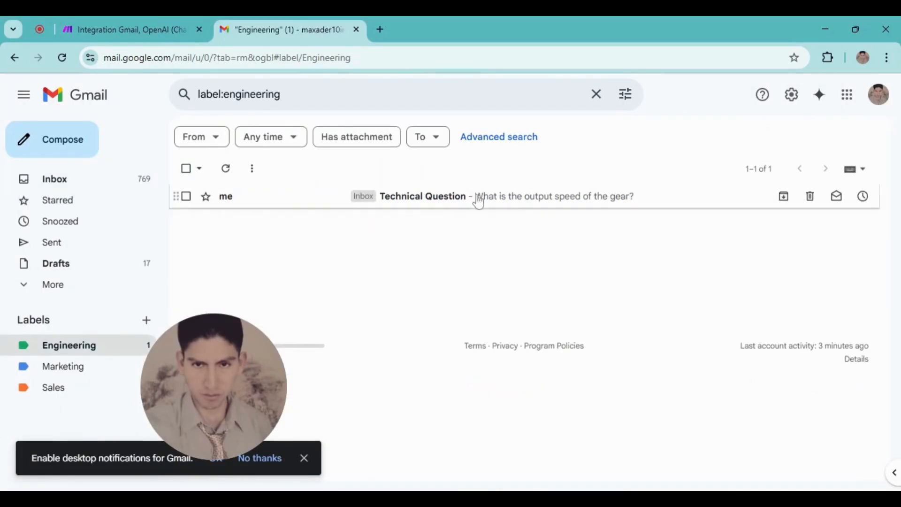
left_click(429, 199)
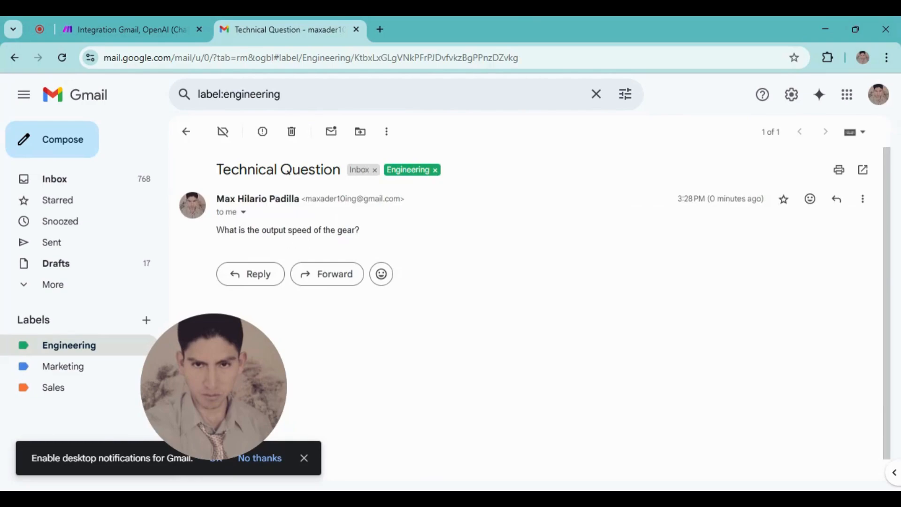
mouse_move(369, 235)
left_mouse_down()
mouse_move(217, 230)
mouse_move(298, 247)
mouse_move(367, 234)
left_mouse_up()
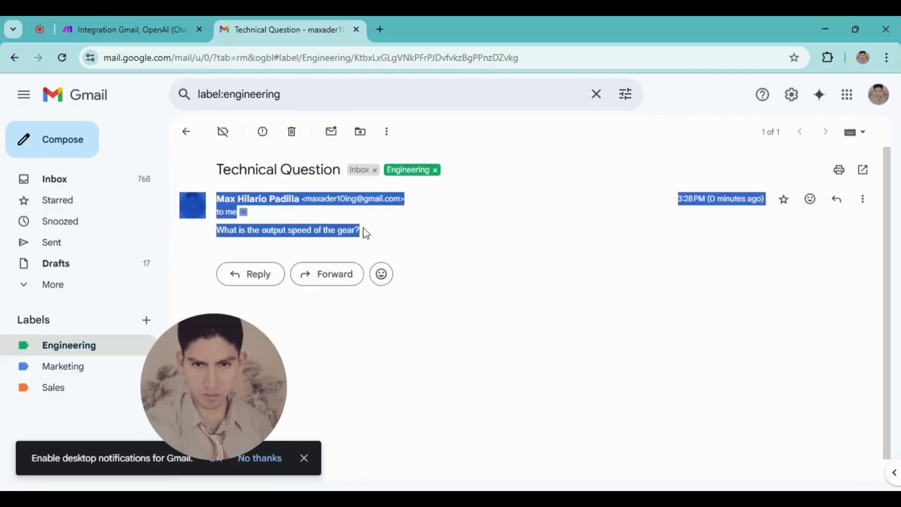
left_click(388, 240)
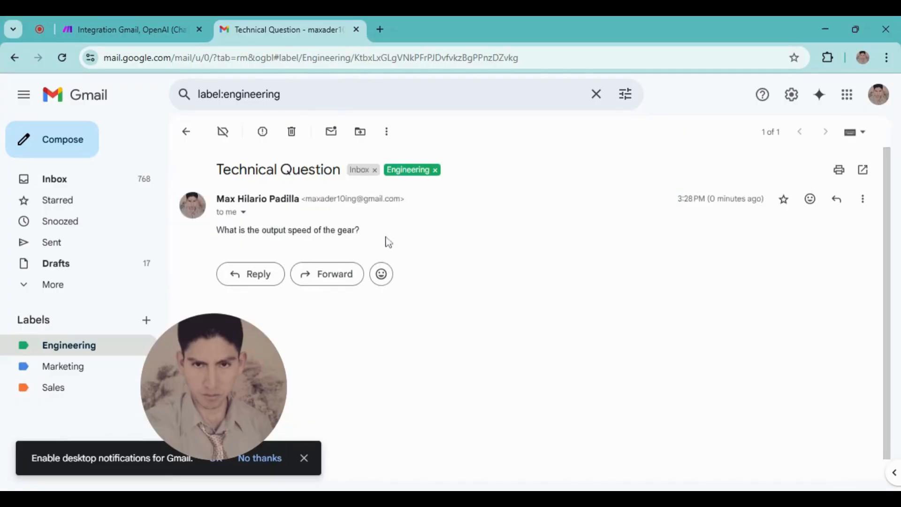
- Return to the inbox and open the auto-reply Technical Question email
left_click(186, 132)
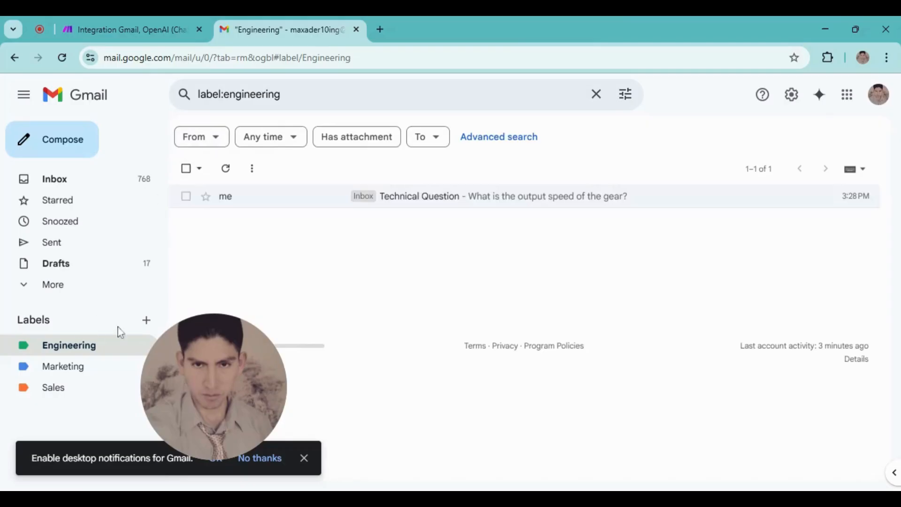
left_click(96, 181)
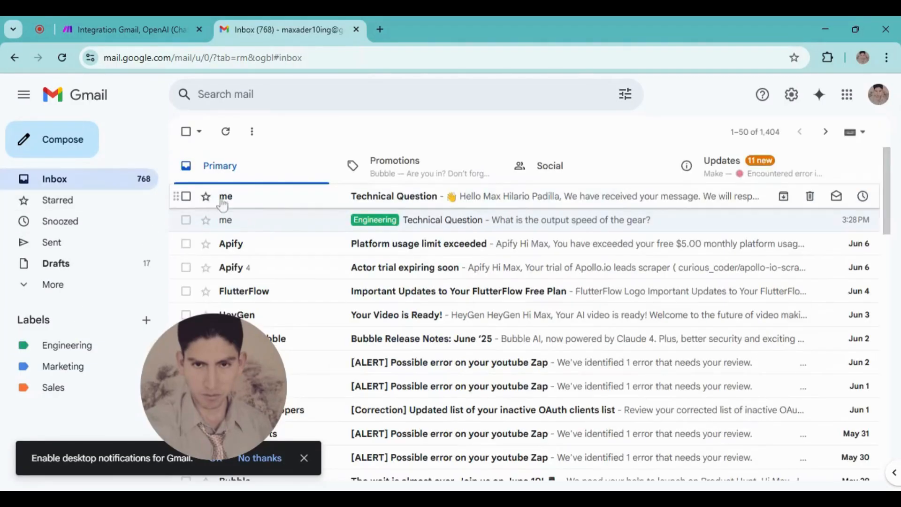
left_click(385, 196)
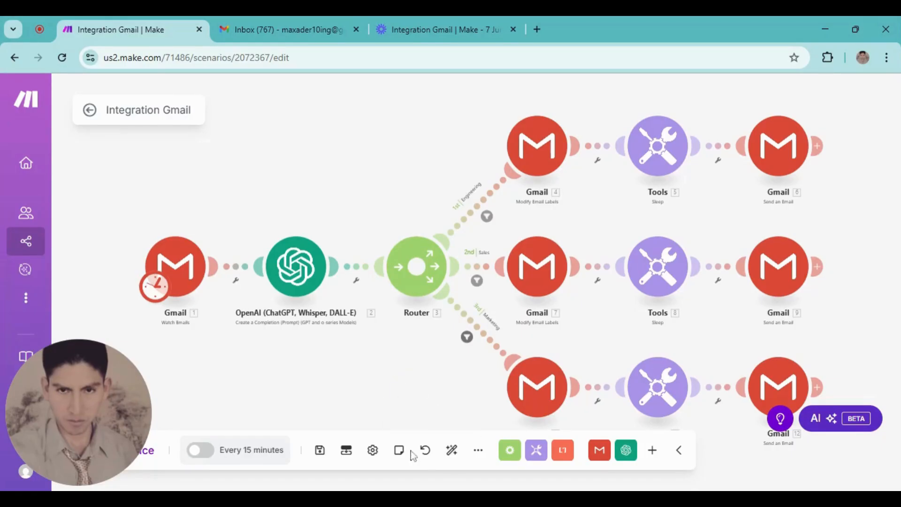
- Save the Integration Gmail scenario using the editor's bottom-toolbar Save icon
left_click(320, 452)
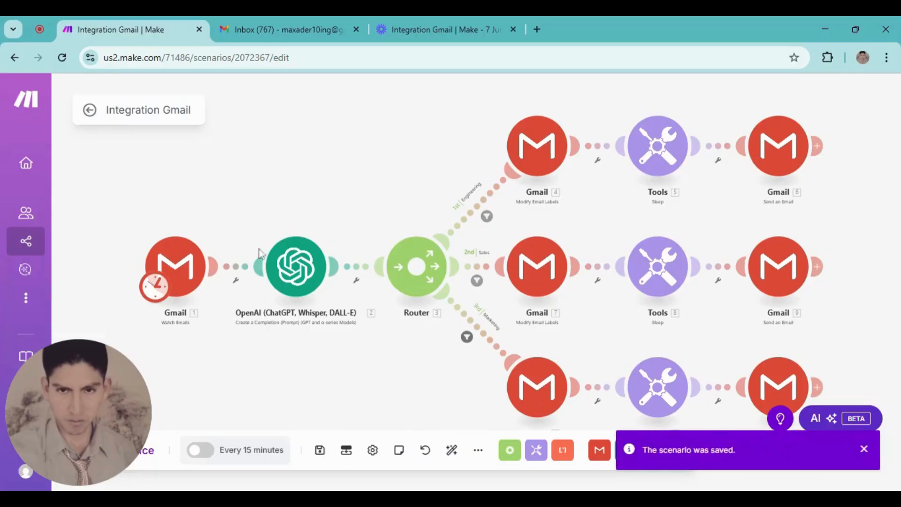
- Exit the Integration Gmail editor to All scenarios and create a new blank scenario
left_click(89, 110)
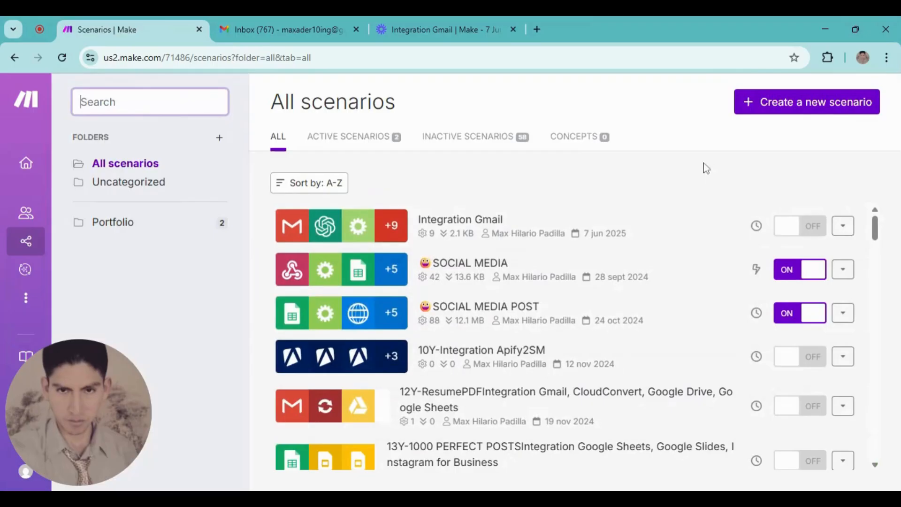
left_click(765, 109)
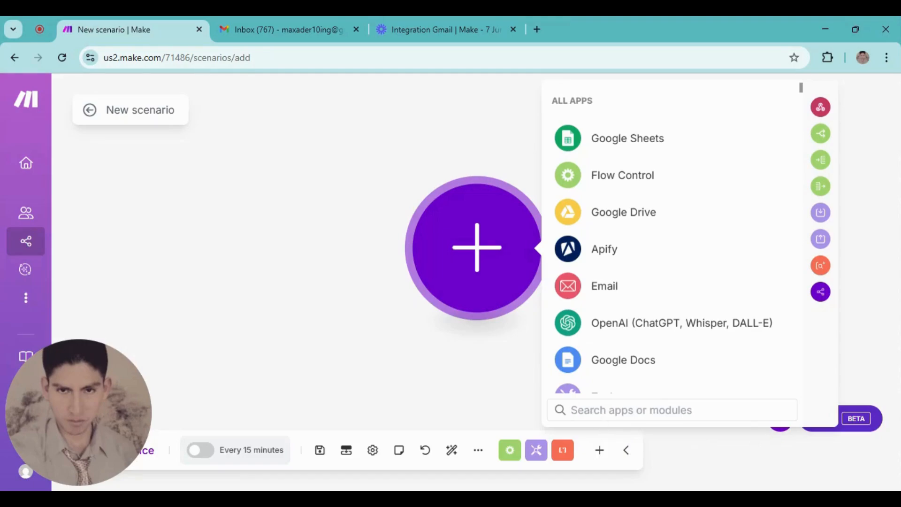
type("g")
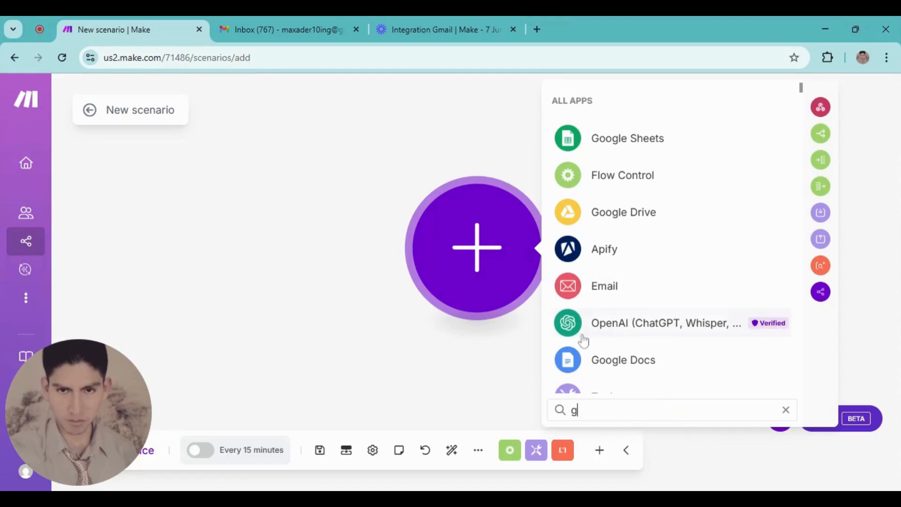
type("mail")
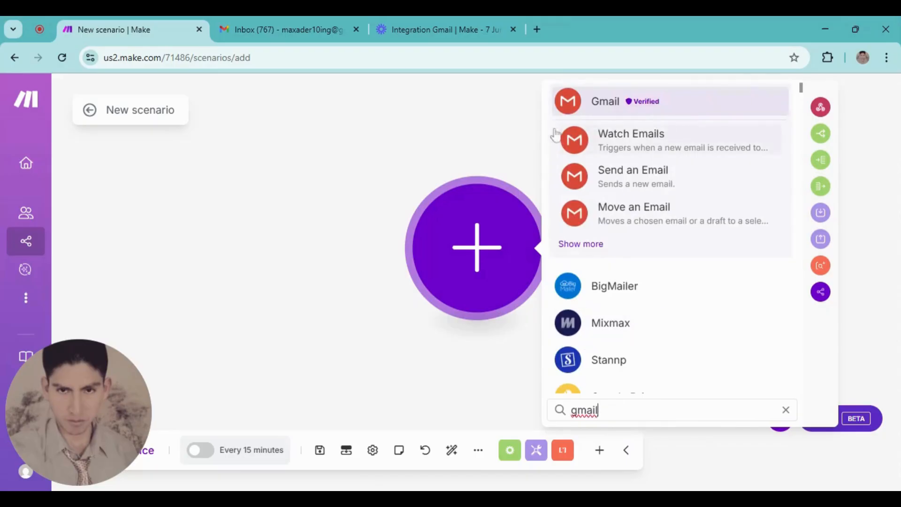
left_click(606, 107)
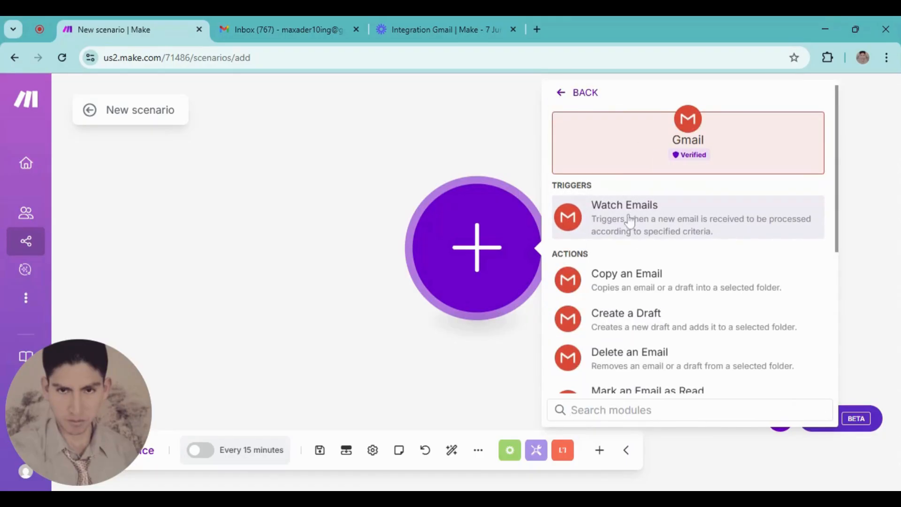
left_click(606, 225)
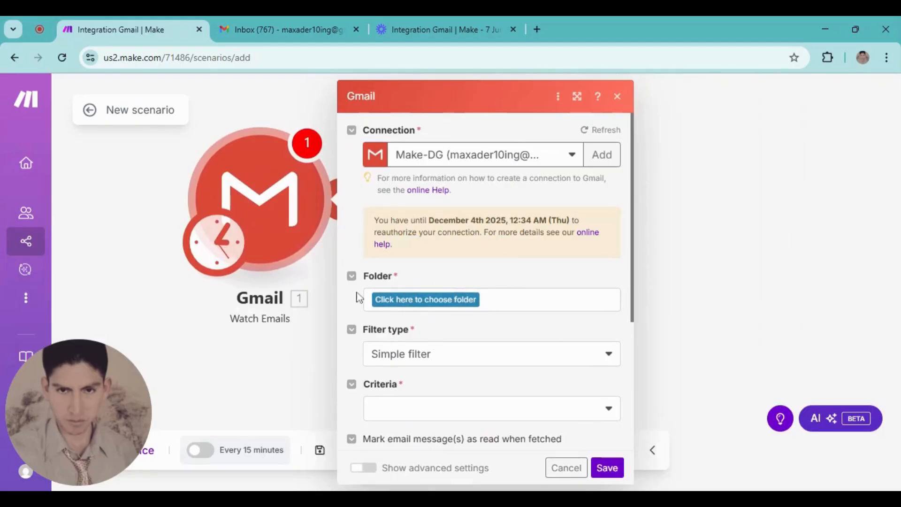
- Set the trigger to watch the INBOX folder with All emails criteria
left_click(389, 302)
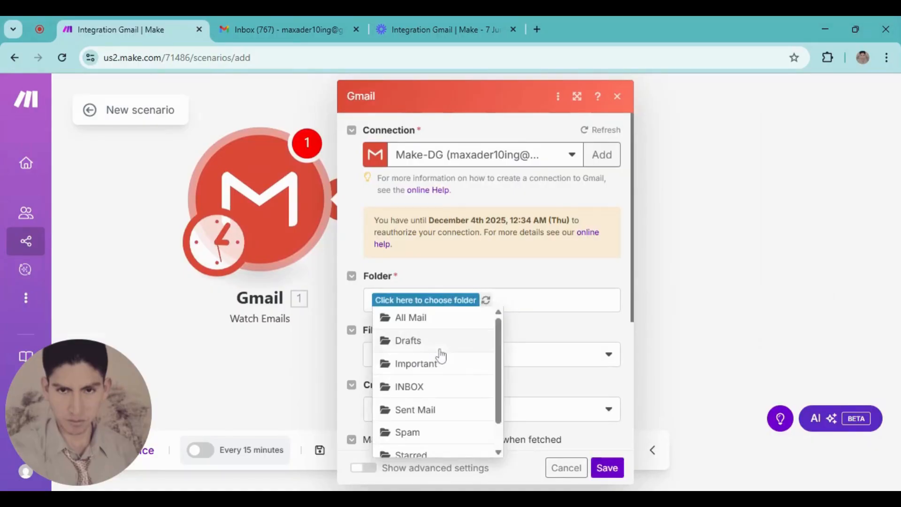
left_click(413, 388)
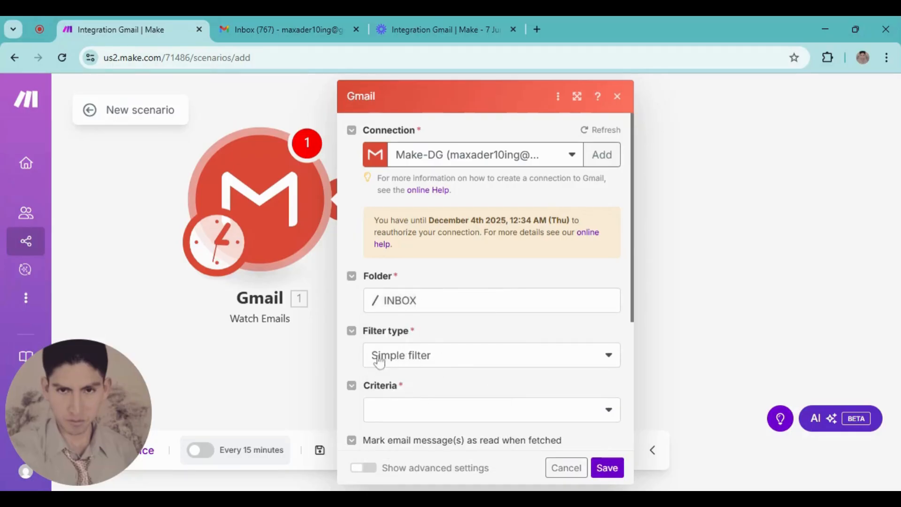
scroll(539, 359, "down", 3)
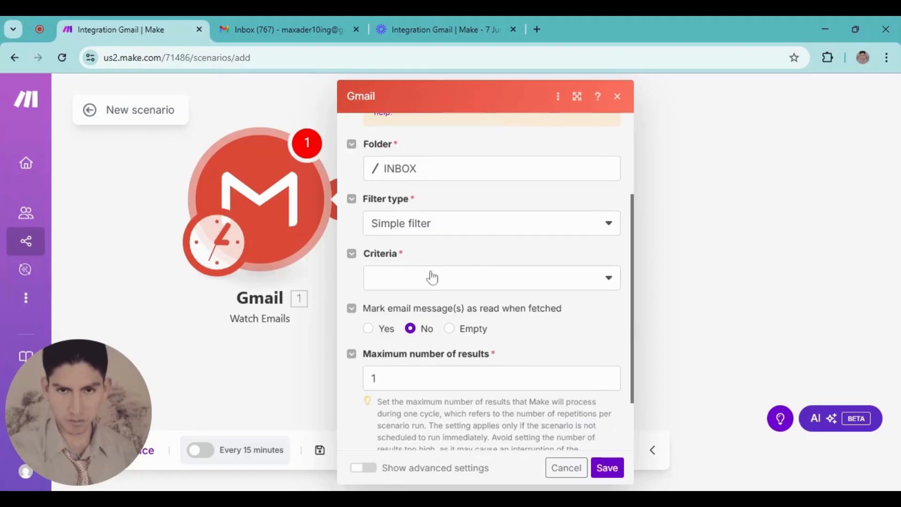
left_click(609, 279)
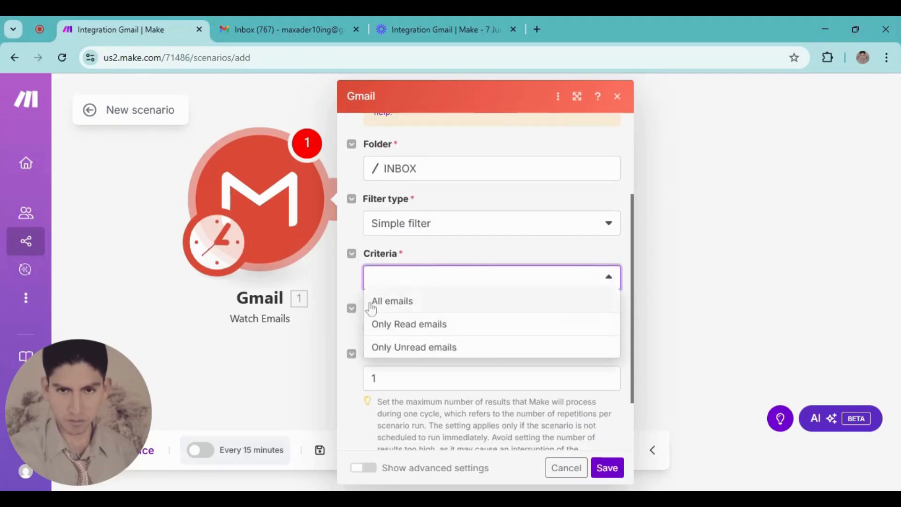
left_click(395, 306)
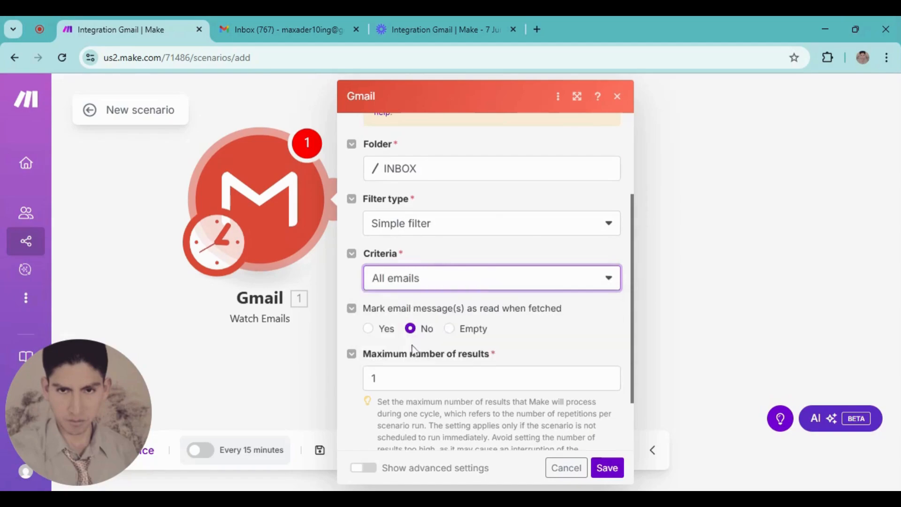
scroll(413, 350, "down", 2)
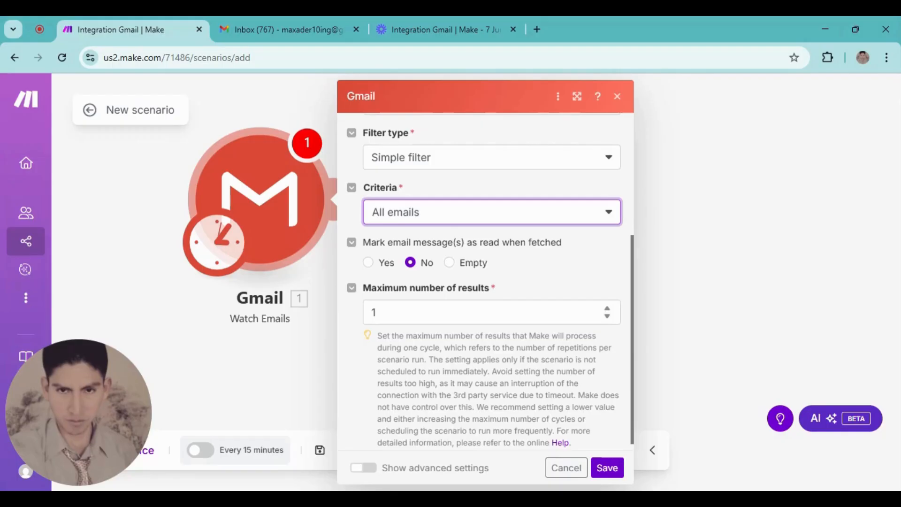
- Limit maximum results to 10, save, and start processing from now on
left_click(469, 312)
type("10")
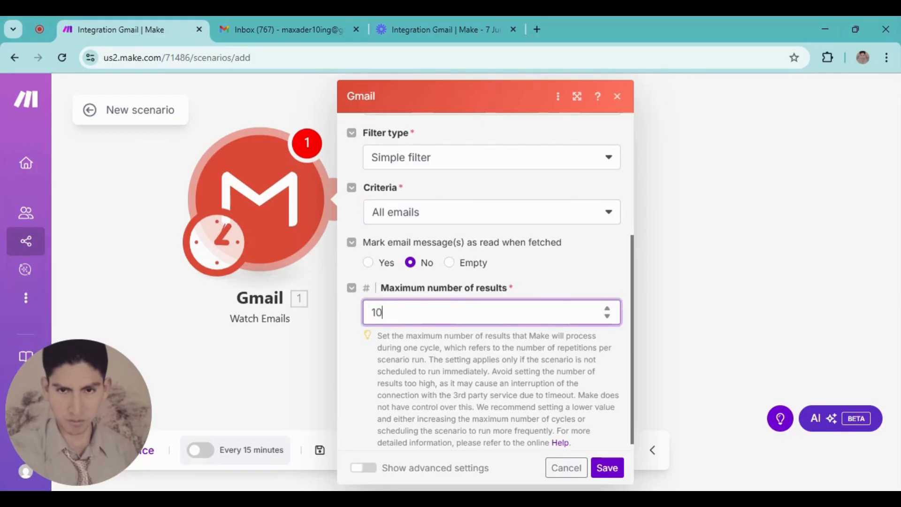
left_click(608, 469)
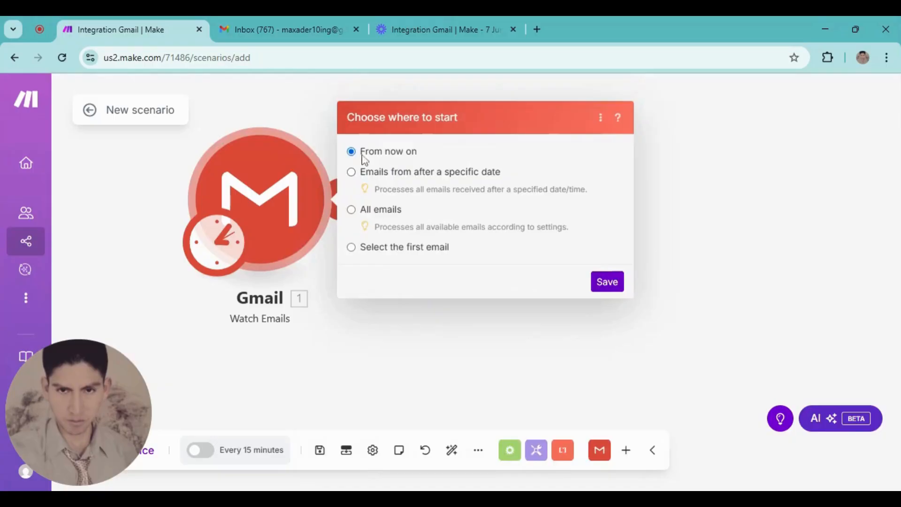
left_click(603, 285)
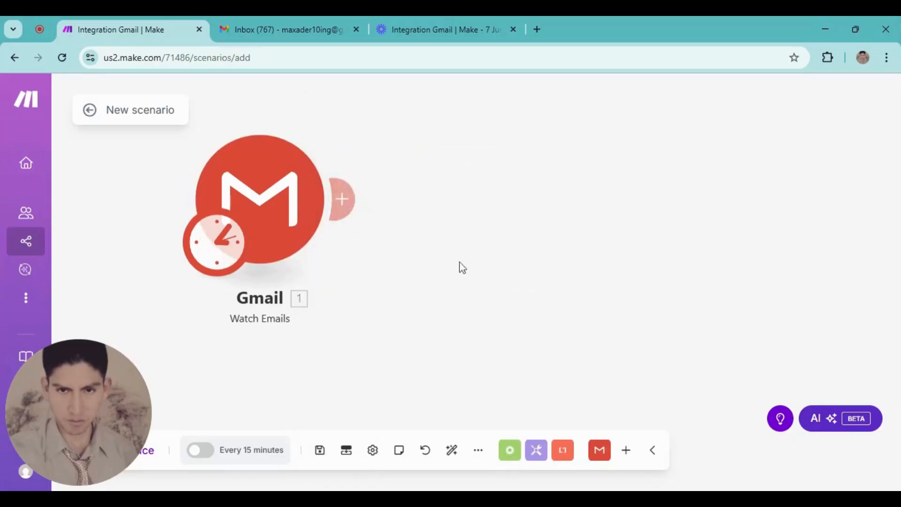
left_click_drag(461, 267, 418, 306)
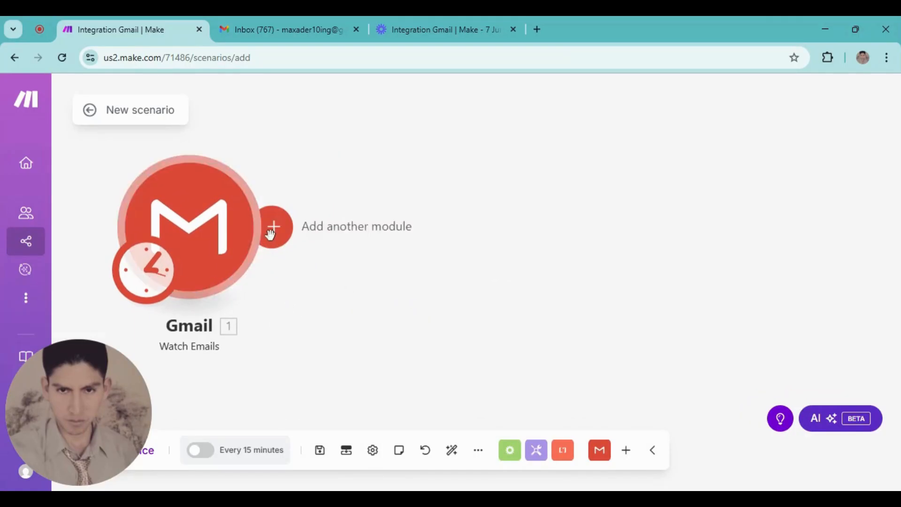
left_click(270, 227)
- Choose the OpenAI (ChatGPT, Whisper, DALL-E) app's Create a Completion (Prompt) module
scroll(582, 343, "down", 2)
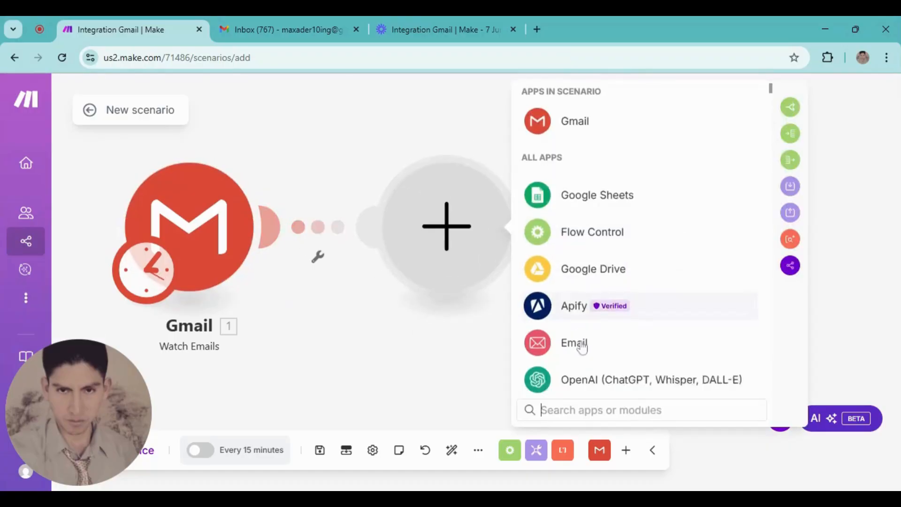
left_click(602, 339)
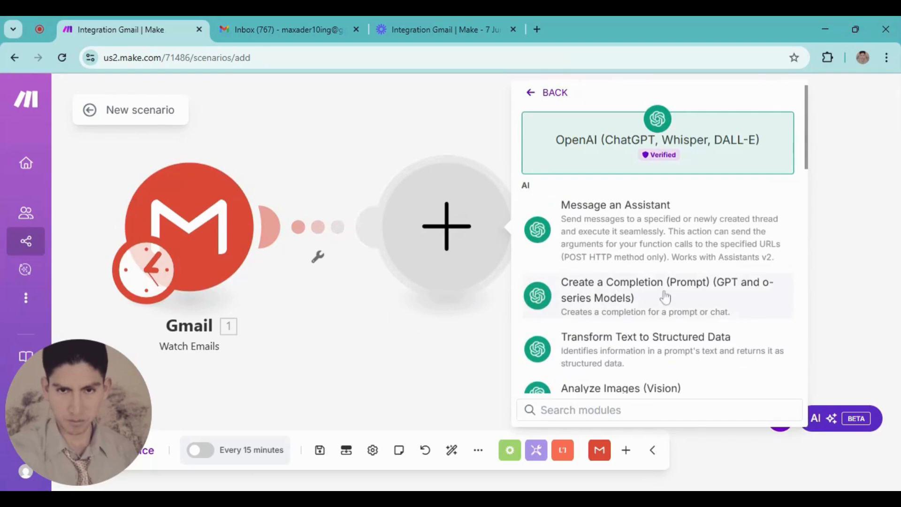
left_click(615, 296)
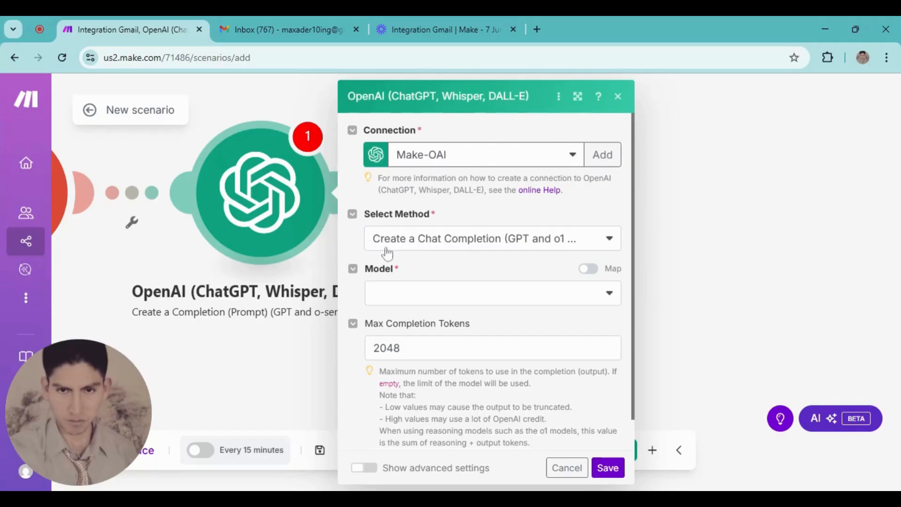
- Keep Chat Completion, pick the GPT-4o chatgpt-4o-latest model, and add a first message
left_click(412, 243)
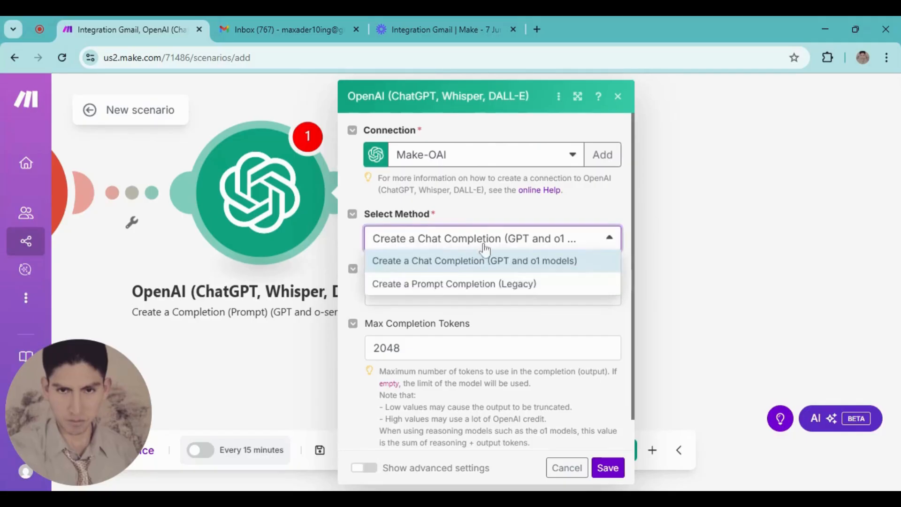
left_click(379, 241)
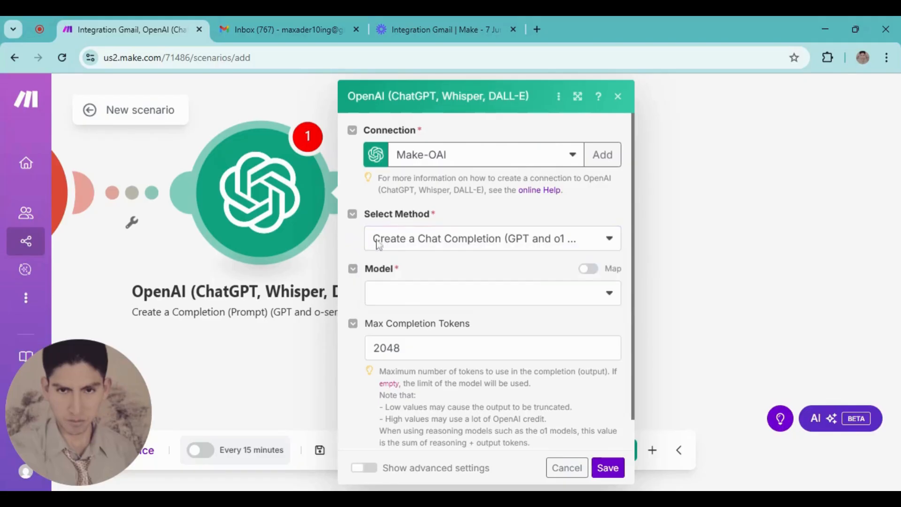
left_click(465, 296)
scroll(444, 359, "down", 2)
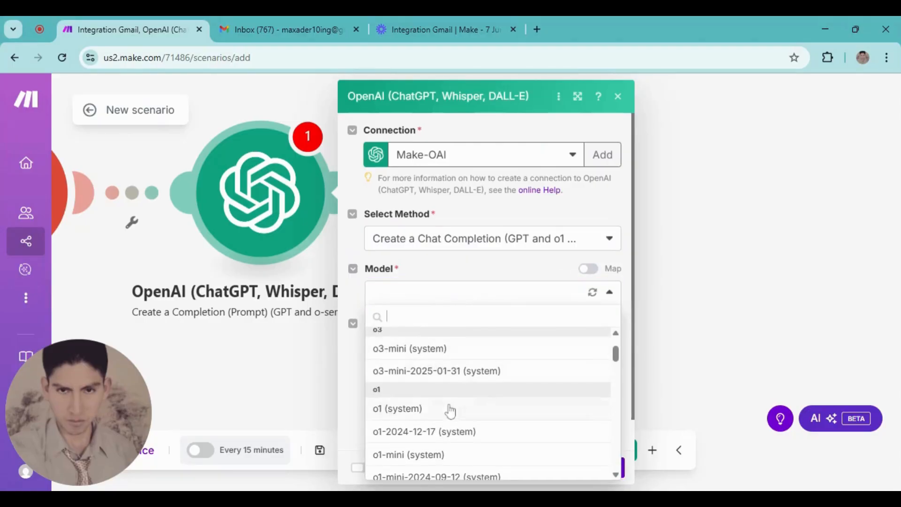
scroll(448, 413, "up", 1)
scroll(448, 413, "down", 5)
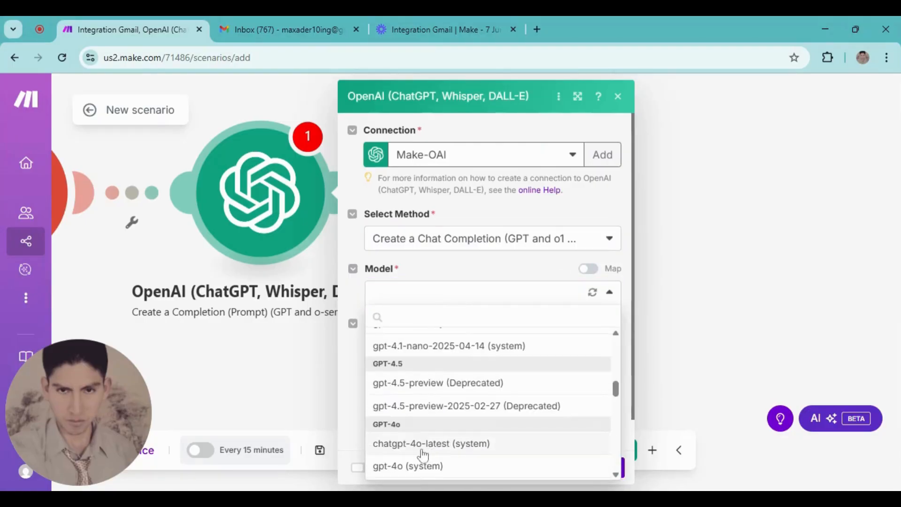
left_click(415, 444)
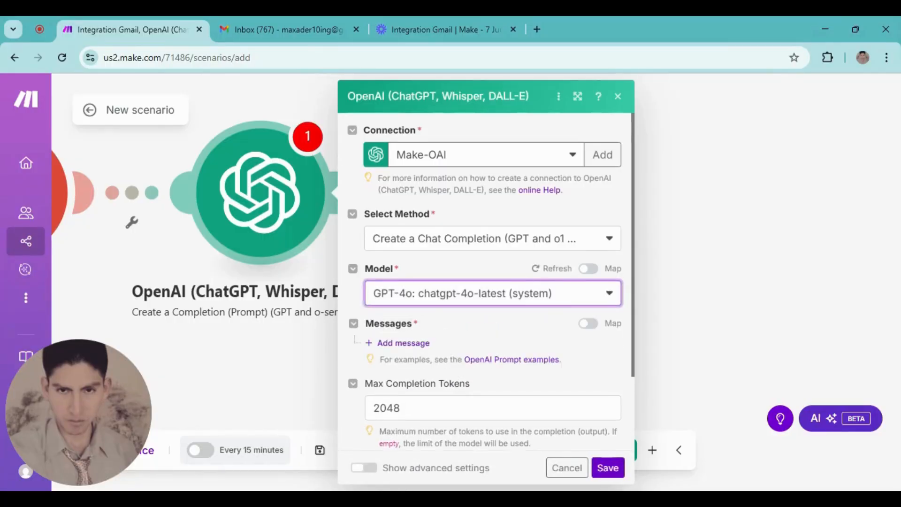
left_click(378, 343)
scroll(403, 212, "down", 4)
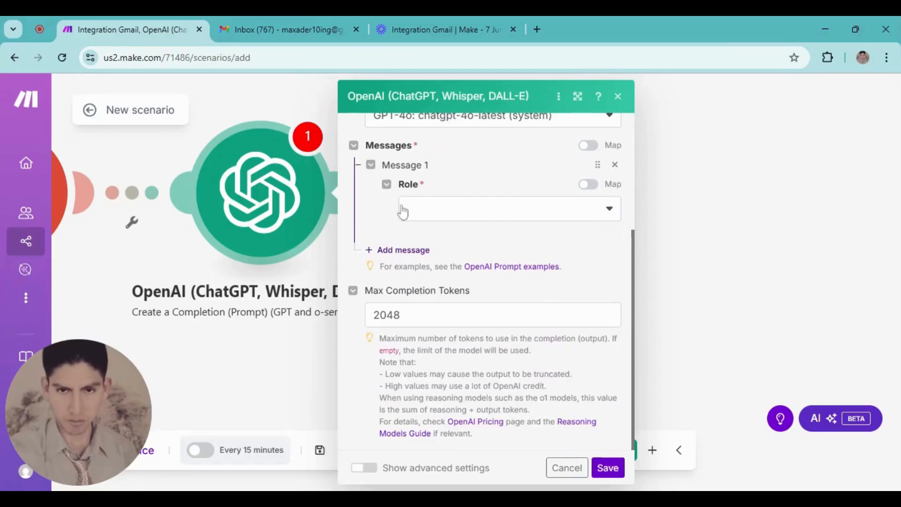
- Make message 1 a Developer/System message with the pasted email classifier instructions
left_click(544, 209)
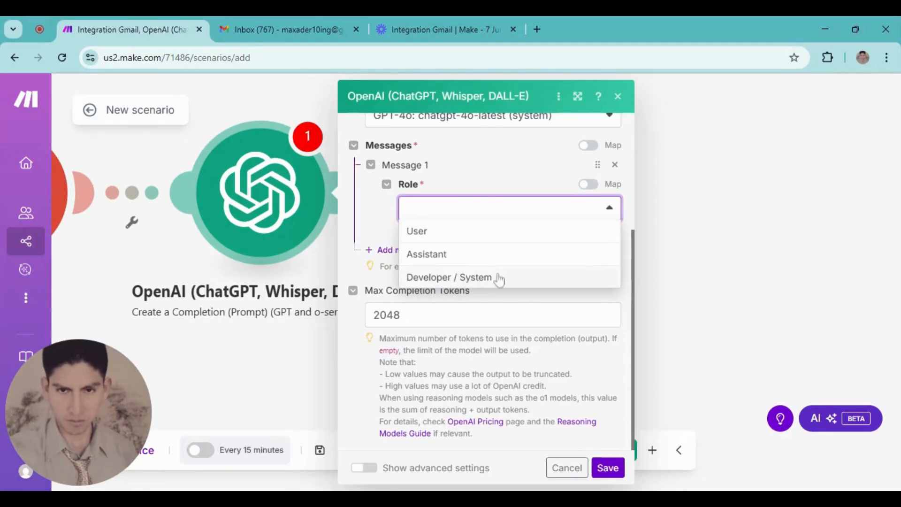
left_click(498, 279)
left_click(510, 264)
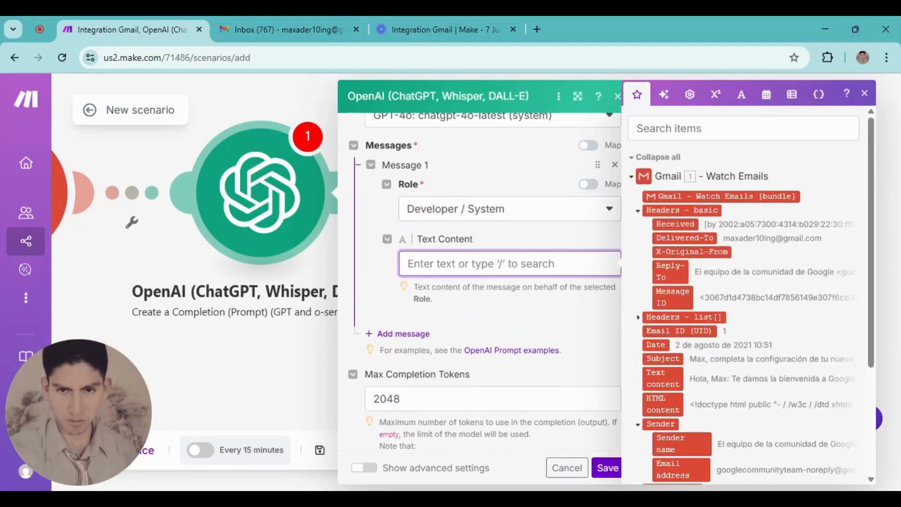
type("You're an email classifier. You read emails and decide which label to assign to them from the available options.")
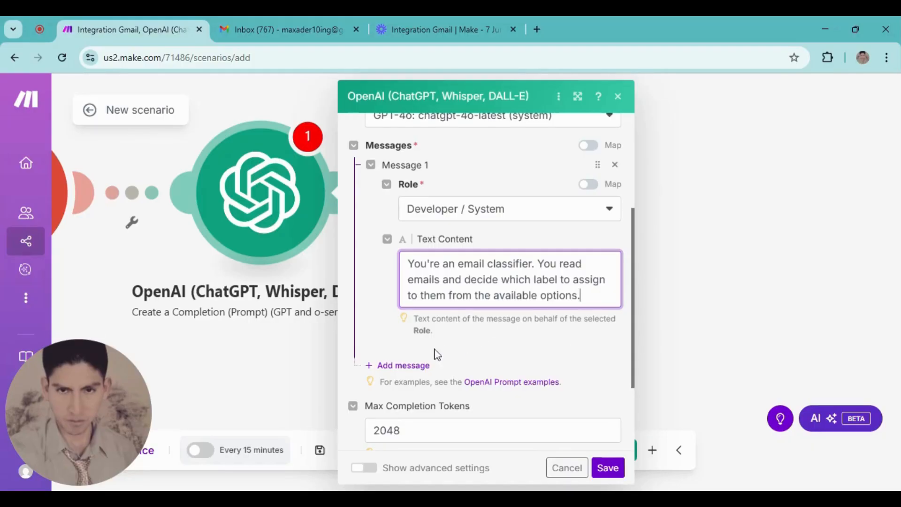
scroll(486, 281, "down", 3)
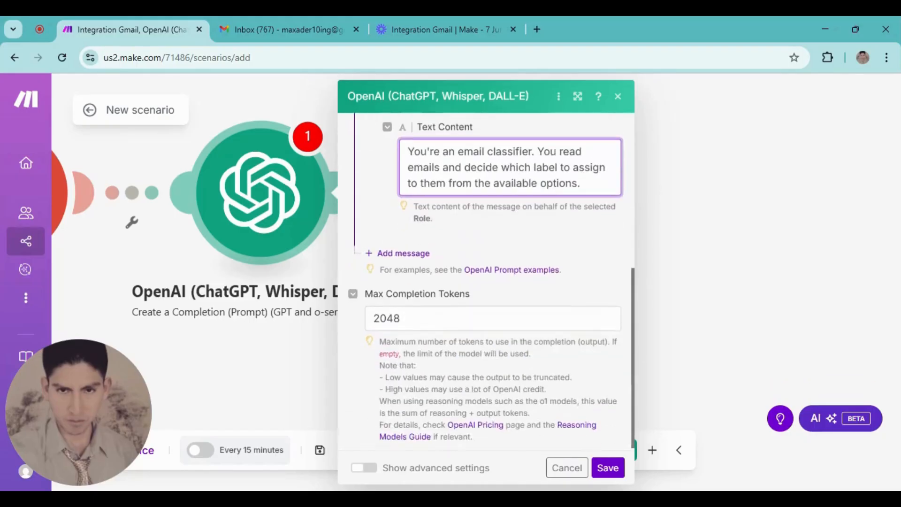
- Add message 2 as a User message containing the pasted email labeling prompt
left_click(402, 252)
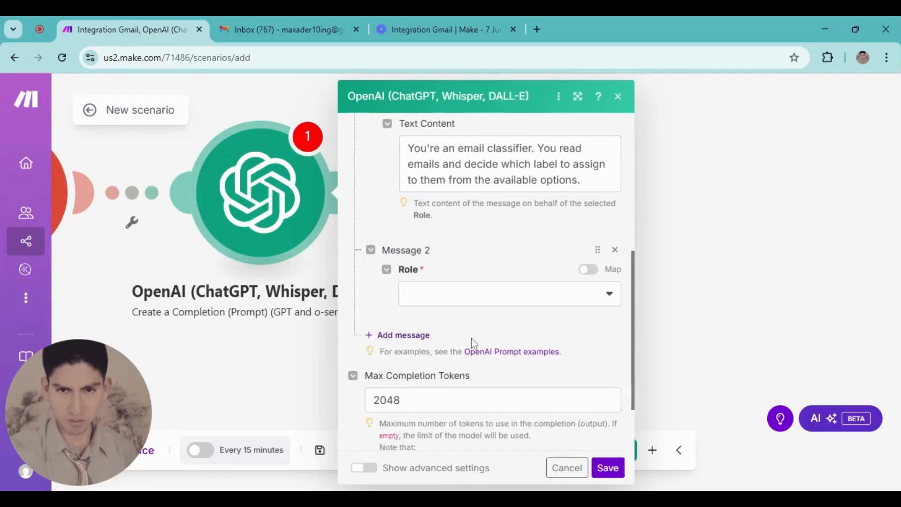
left_click(611, 295)
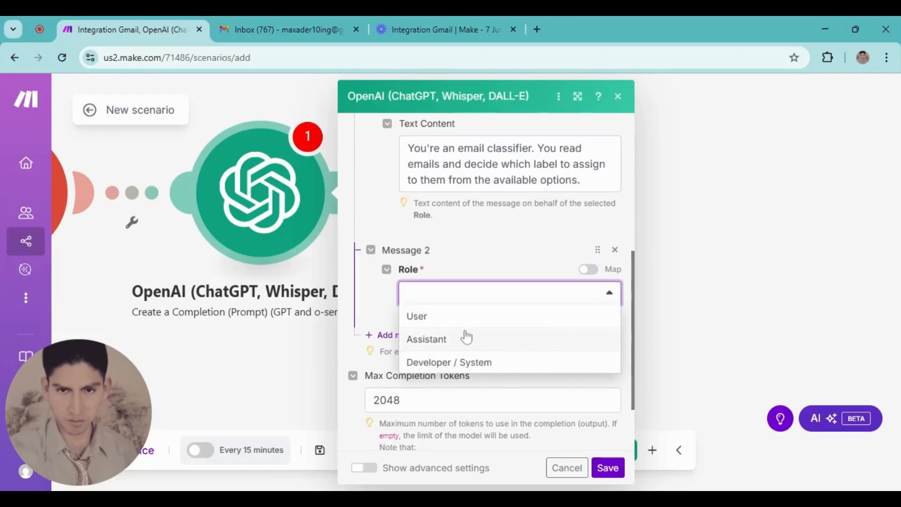
left_click(438, 321)
scroll(477, 322, "down", 3)
left_click(483, 221)
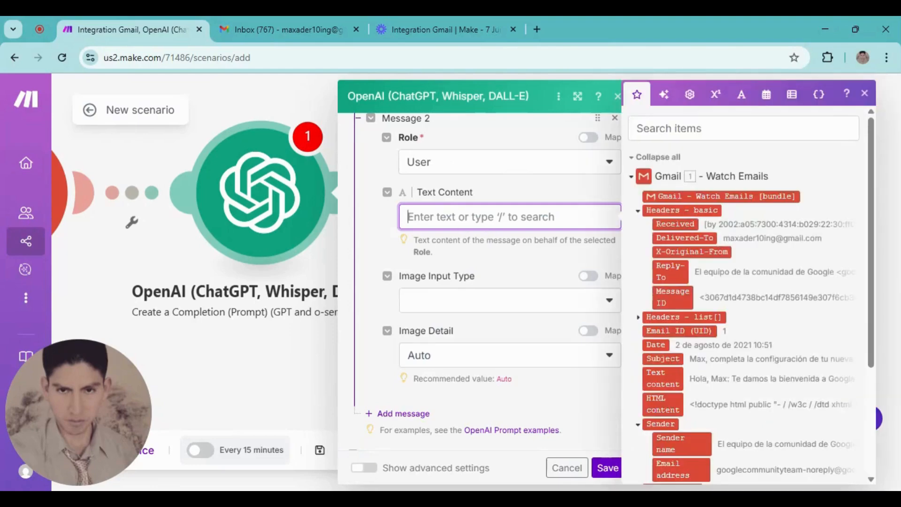
key("ctrl+v")
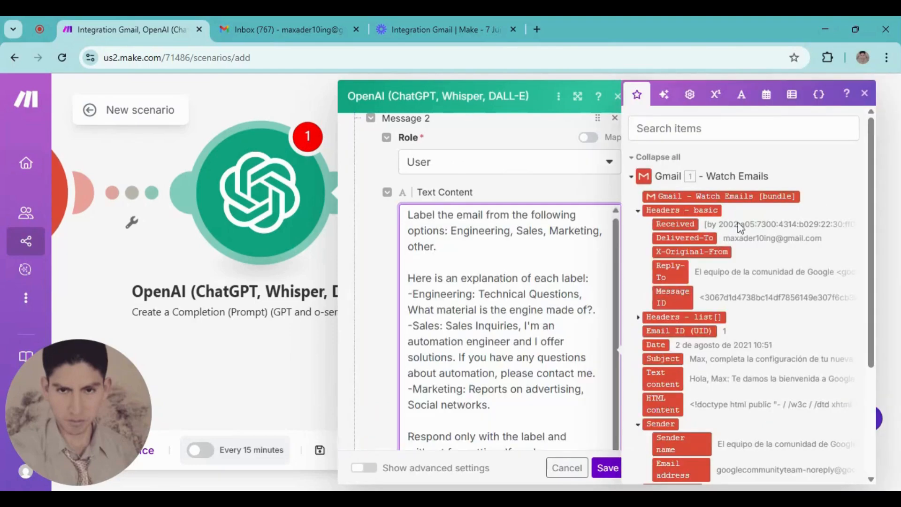
left_click(865, 93)
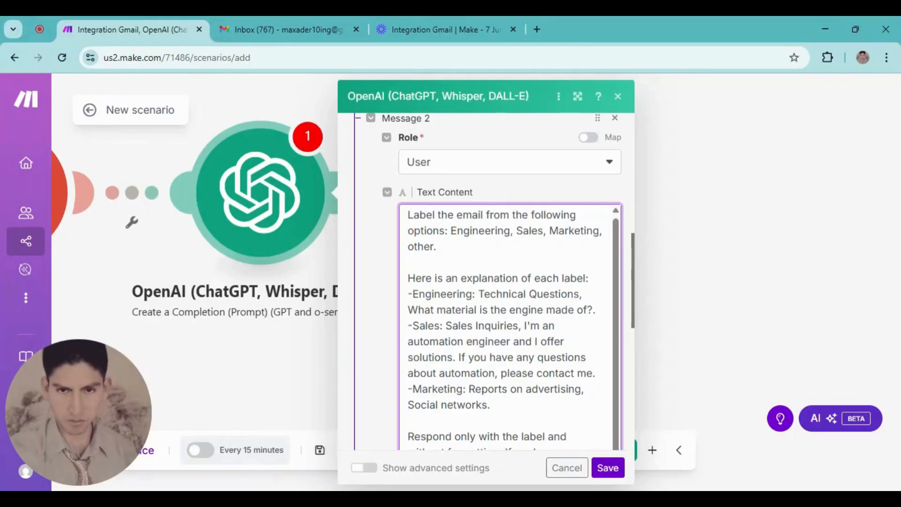
- Map Gmail's Text content after 'Email Content' in the prompt and save the module
left_click(616, 360)
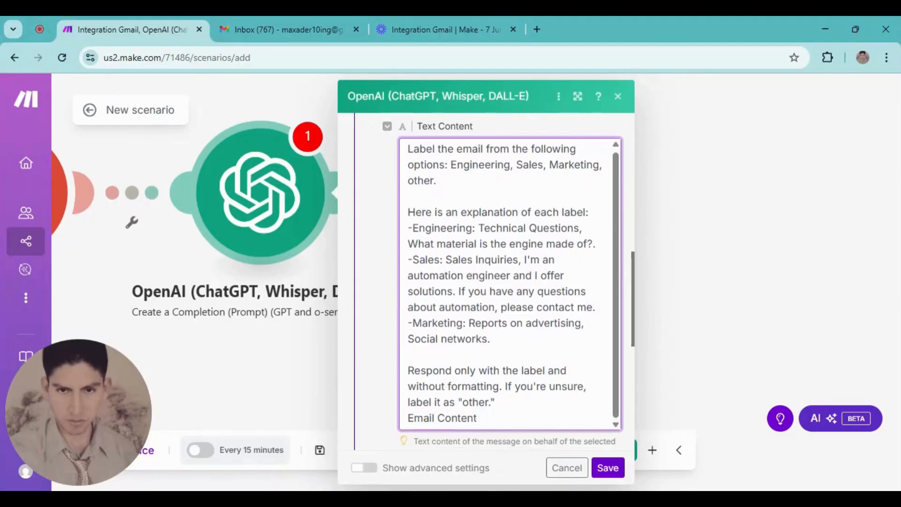
scroll(496, 388, "down", 3)
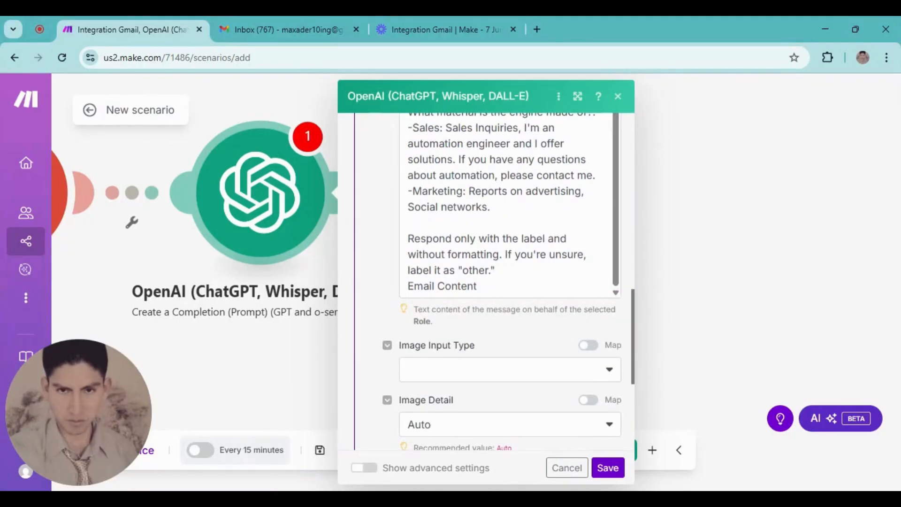
left_click(476, 286)
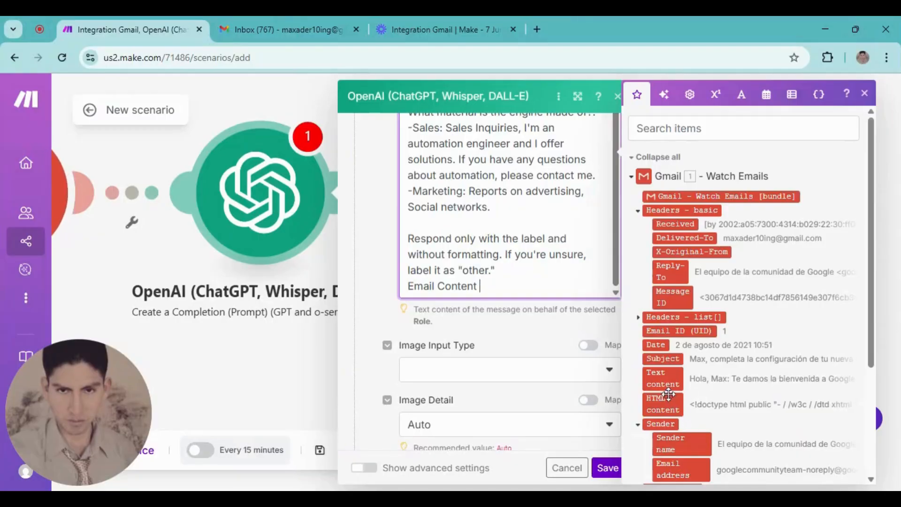
left_click(663, 378)
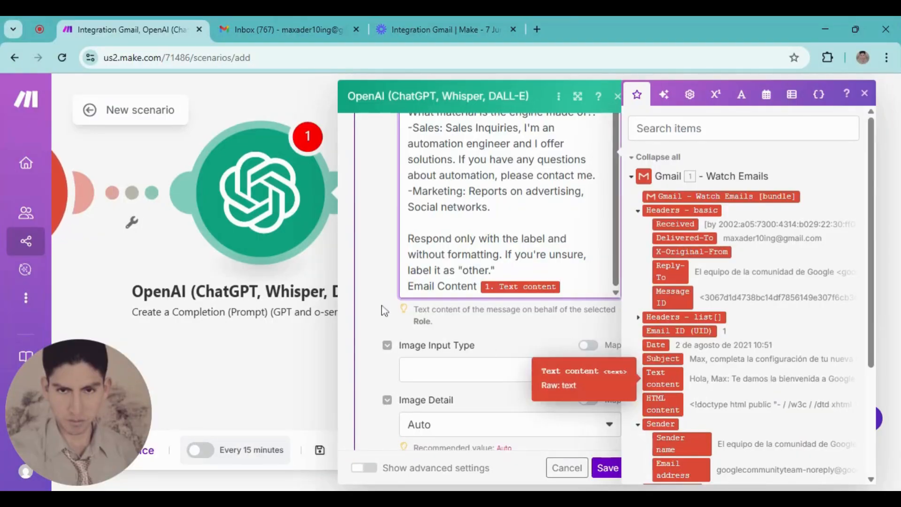
left_click(406, 282)
scroll(507, 282, "up", 5)
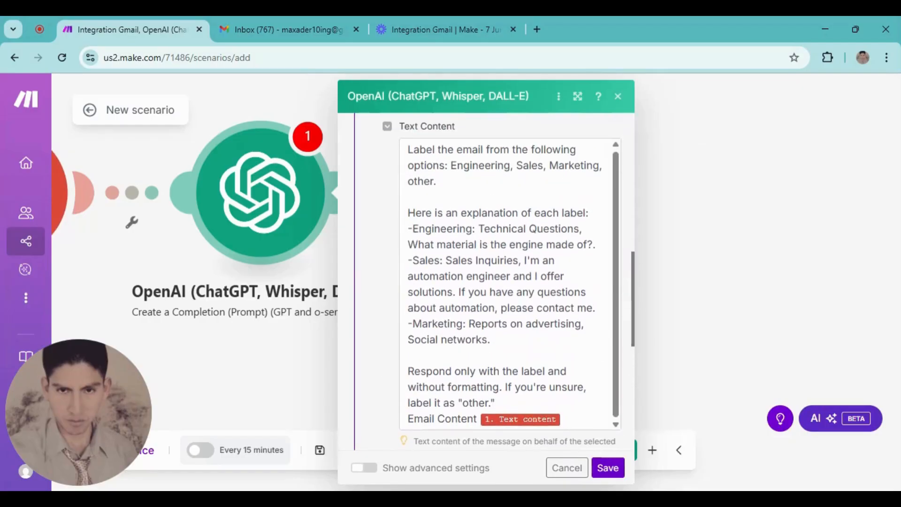
scroll(582, 375, "down", 8)
left_click(608, 468)
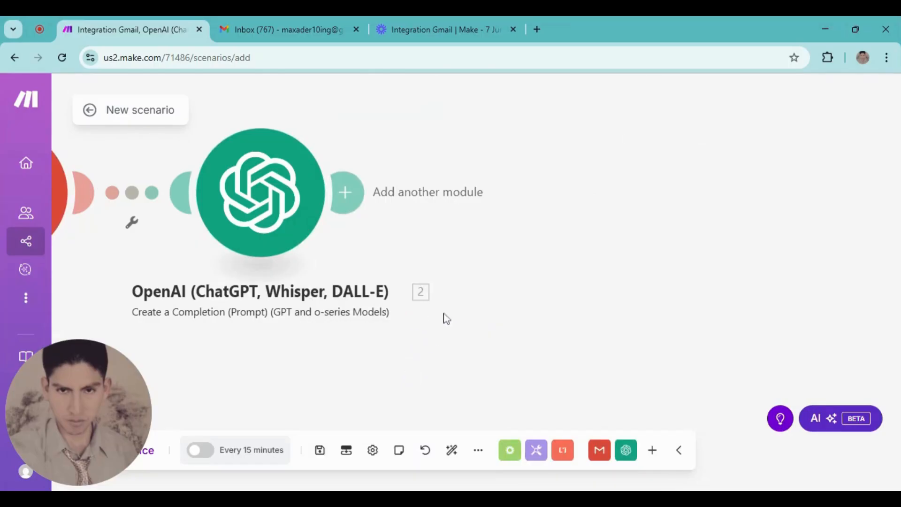
- Insert a Flow Control Router after the OpenAI module, then go to the Gmail inbox tab
left_click_drag(455, 273, 420, 307)
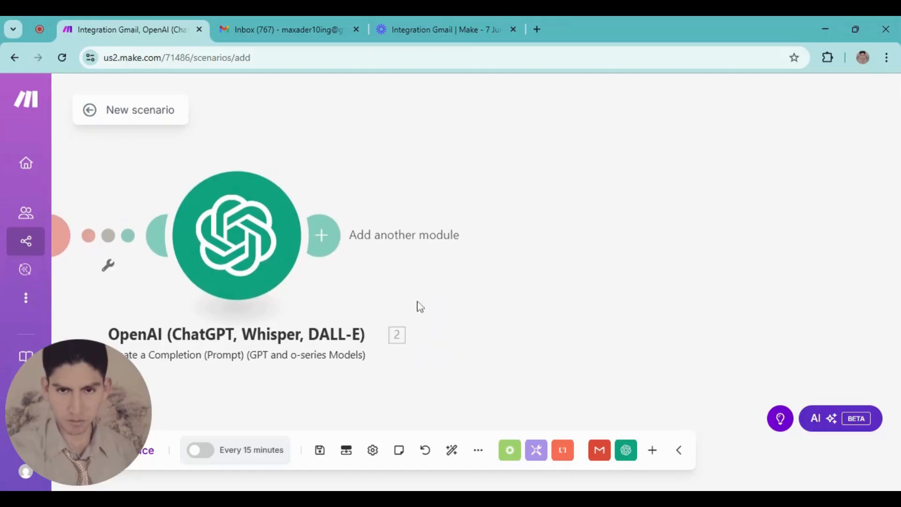
left_click(322, 235)
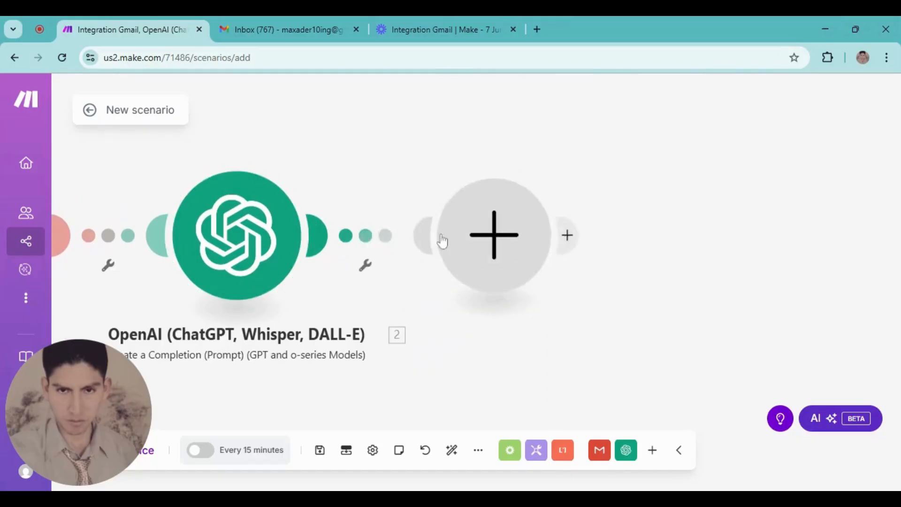
left_click(639, 292)
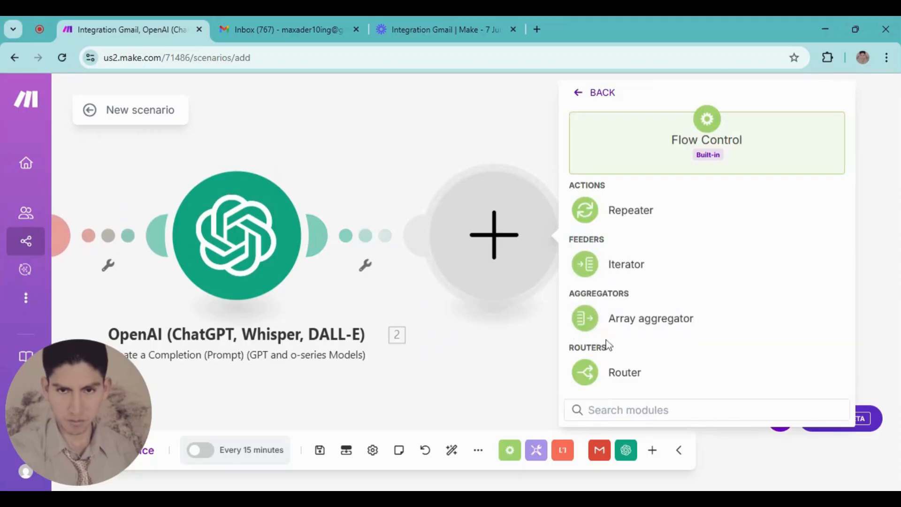
left_click(637, 391)
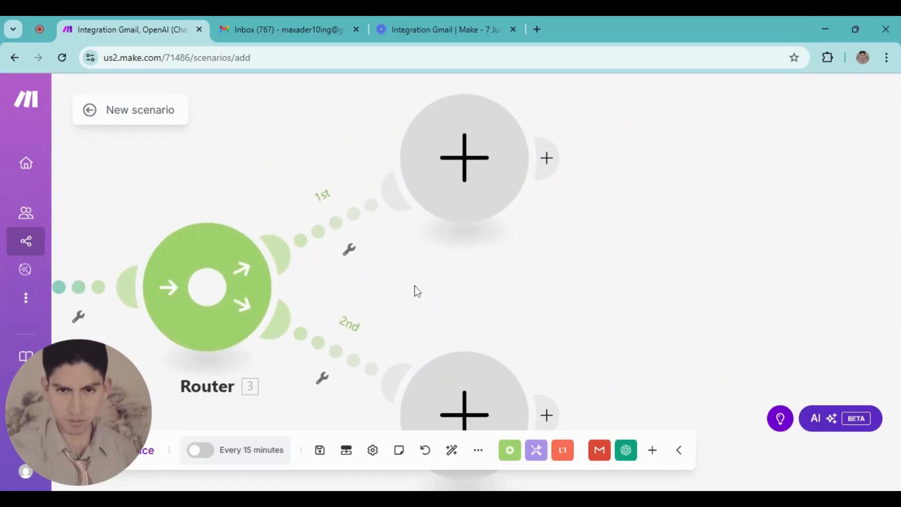
left_click(290, 33)
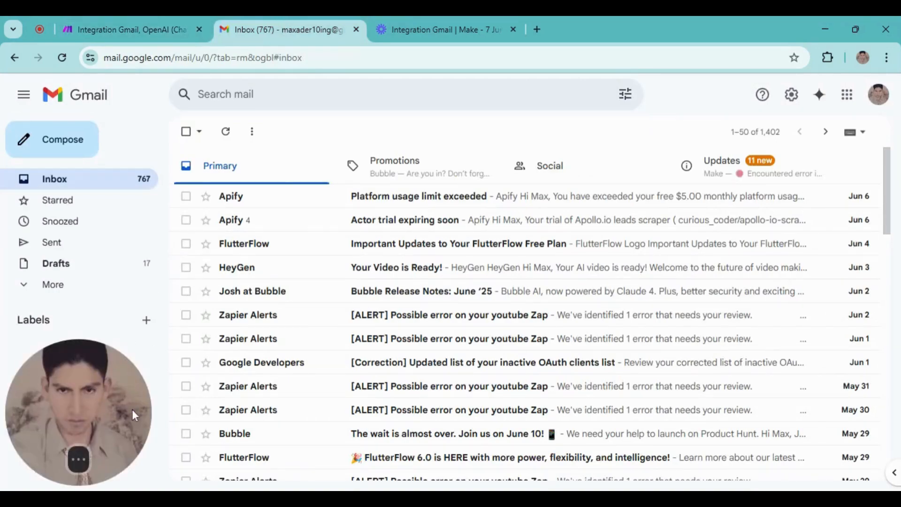
- Create Gmail labels for Engineering, Sales and Marketing with the Labels + button
left_click_drag(87, 395, 288, 390)
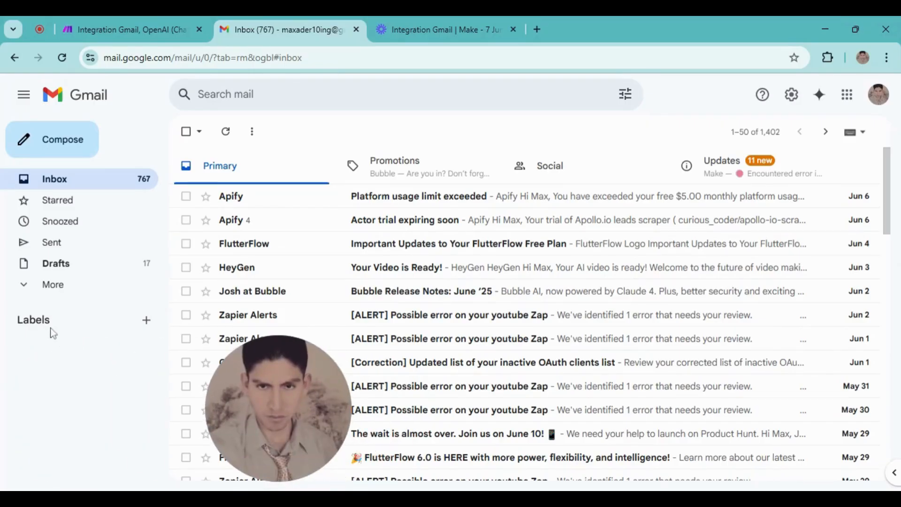
left_click(146, 321)
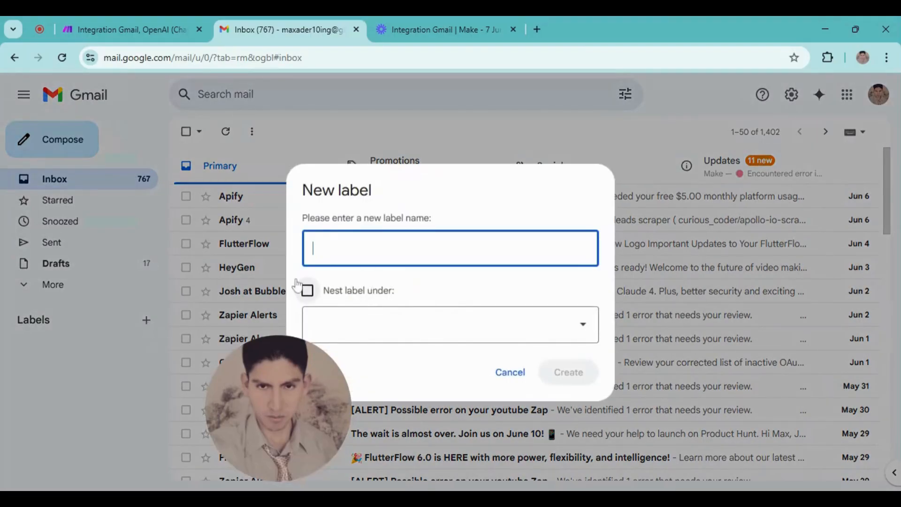
type("Engineering")
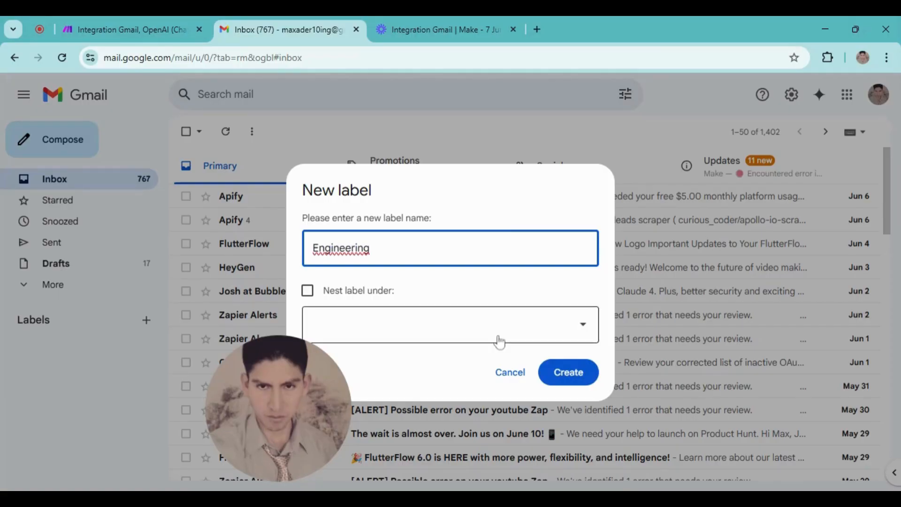
left_click(570, 374)
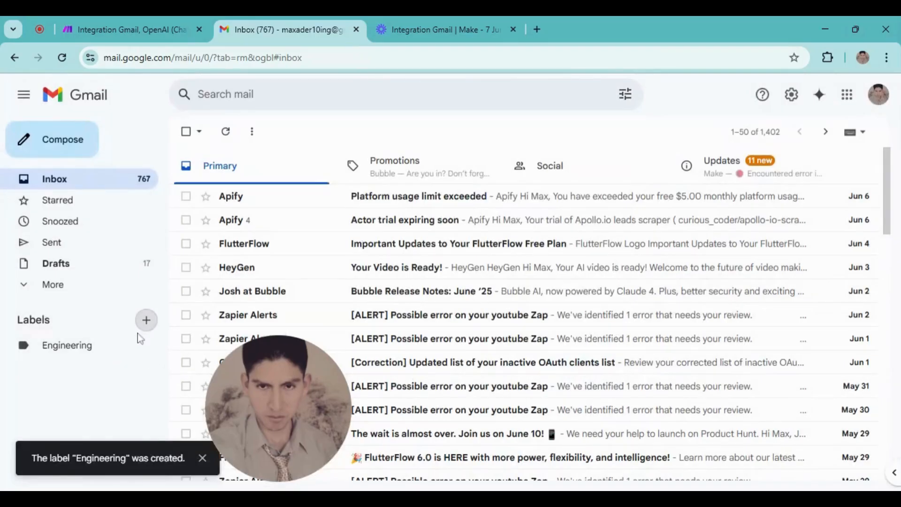
left_click(147, 321)
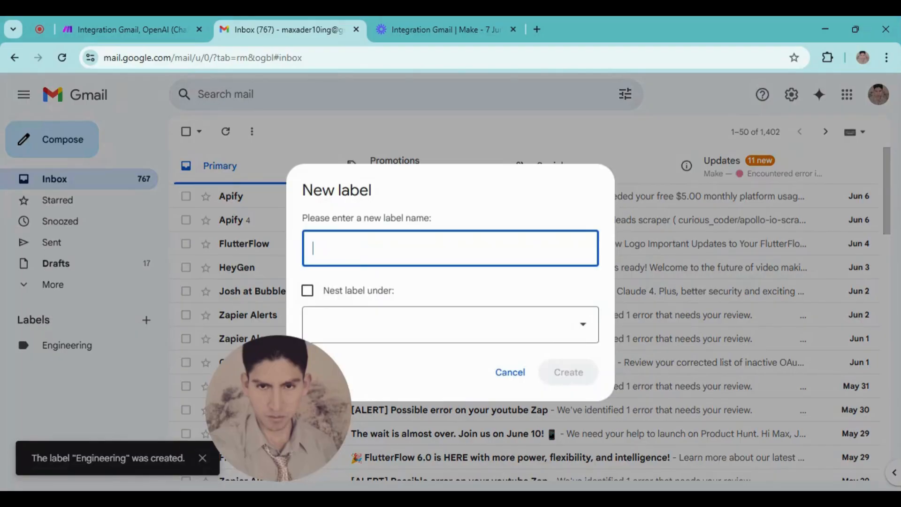
type("Sales")
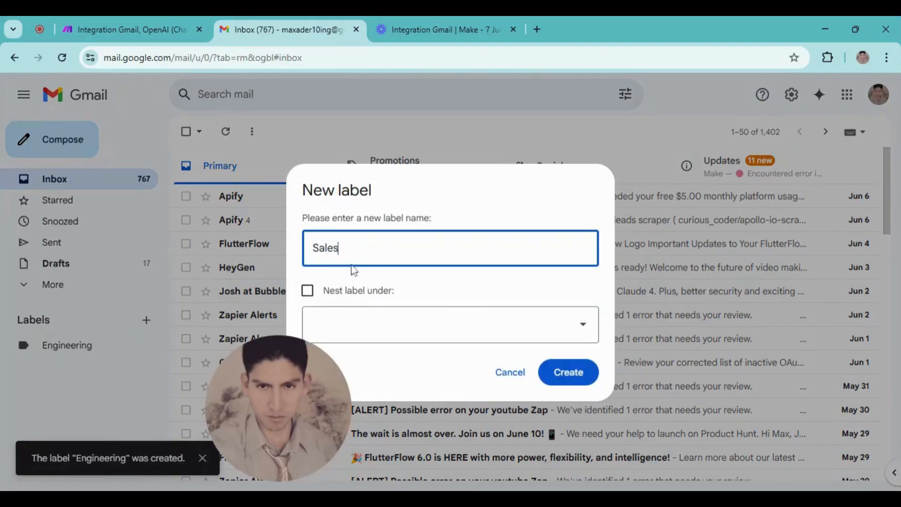
left_click(569, 372)
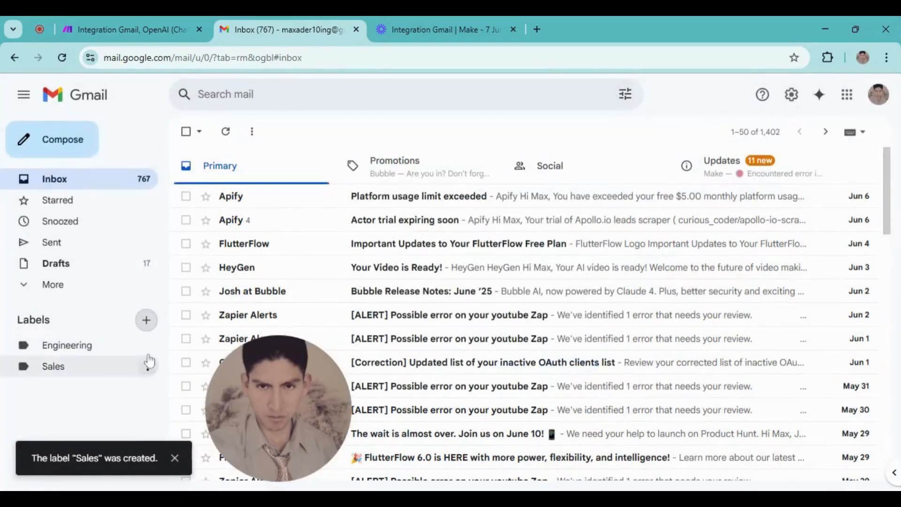
left_click(147, 327)
type("M")
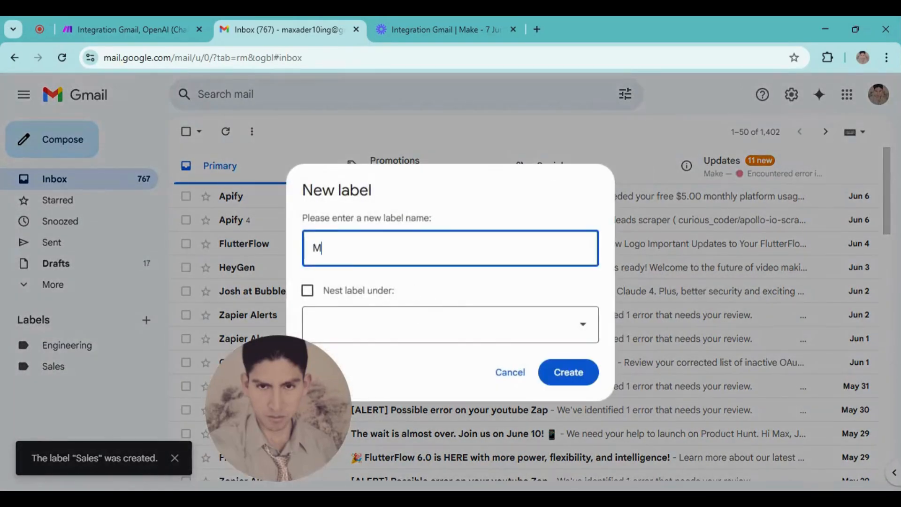
type("arketing")
left_click(569, 372)
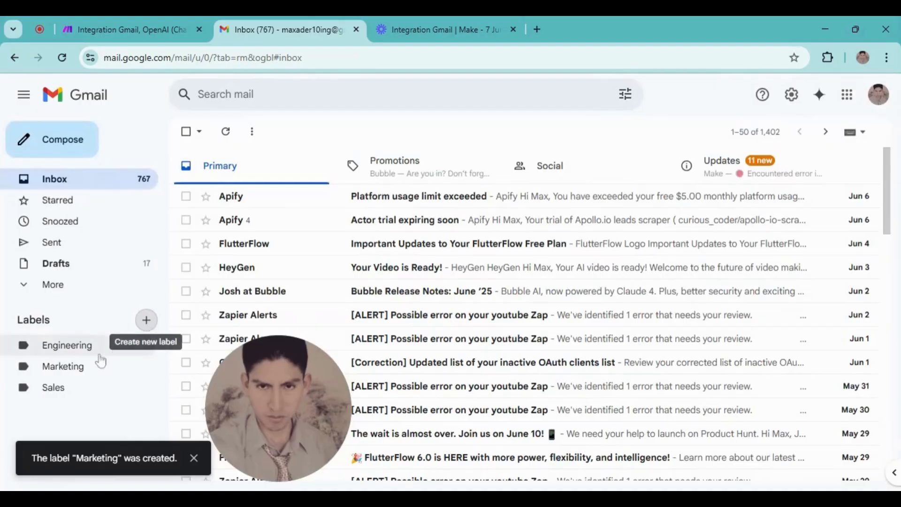
- Colour the Gmail labels Engineering dark green, Marketing blue and Sales orange, then return to Make
left_click(148, 347)
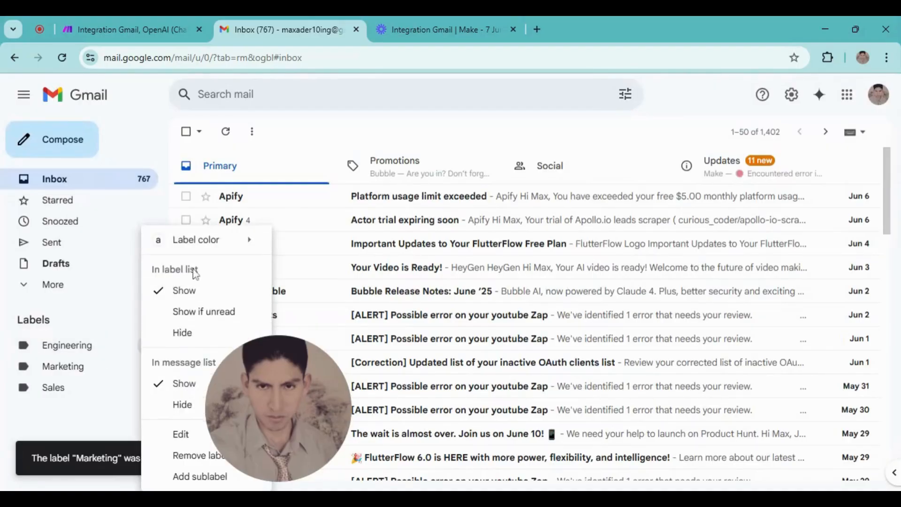
mouse_move(212, 246)
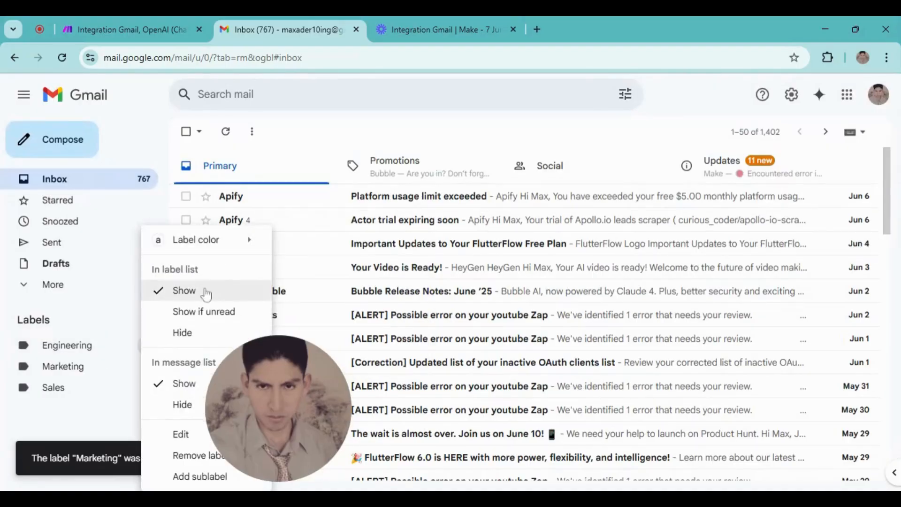
left_click(389, 309)
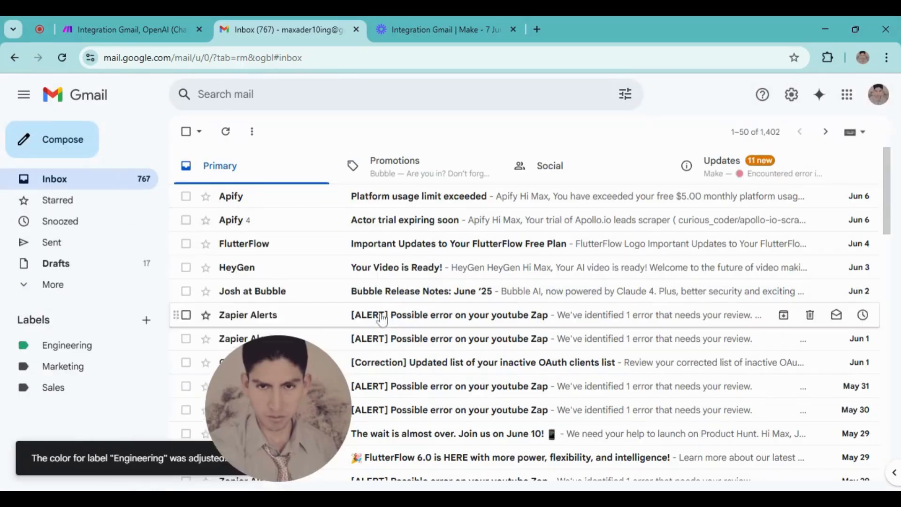
left_click(148, 367)
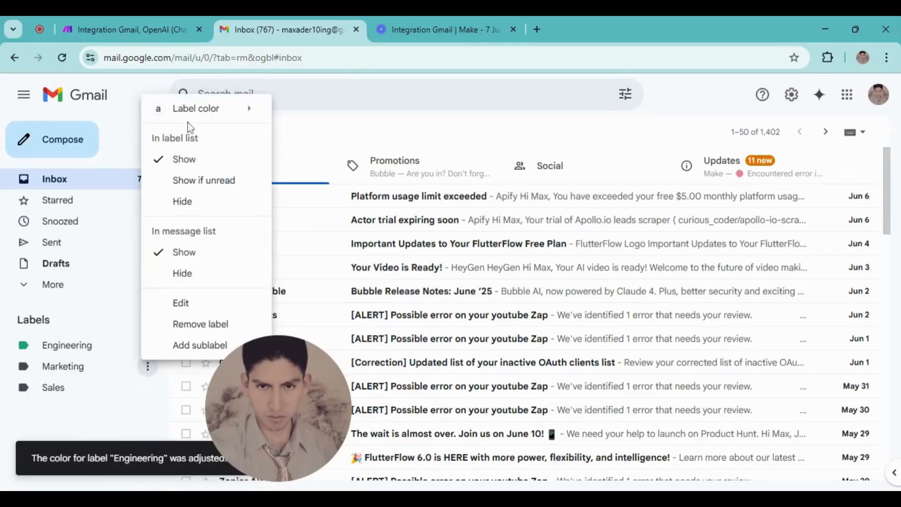
mouse_move(188, 114)
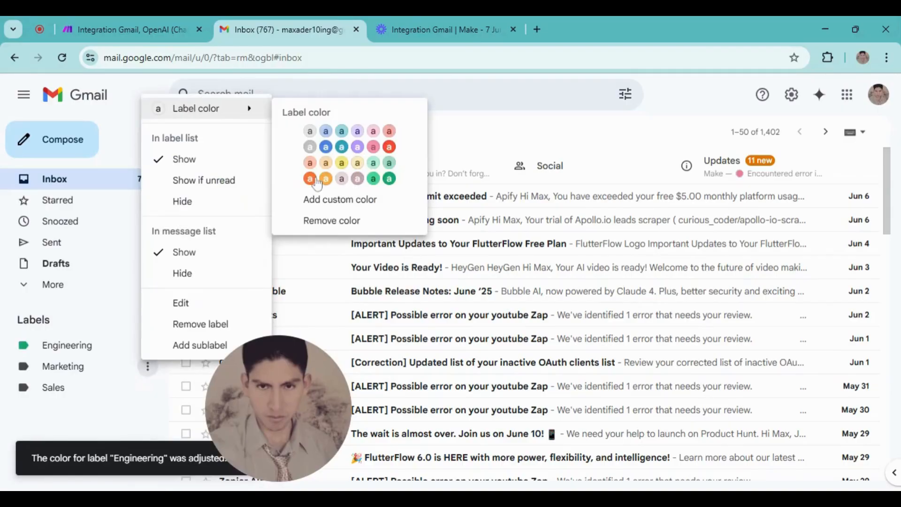
left_click(335, 149)
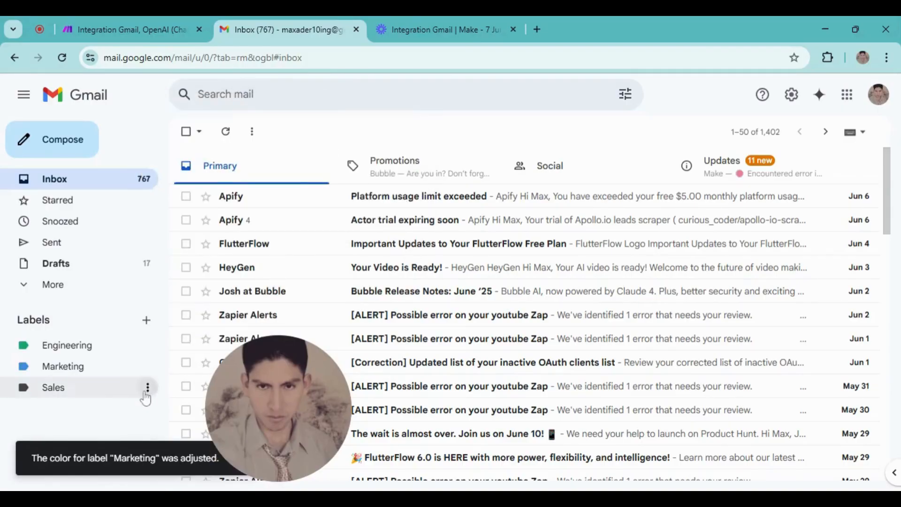
left_click(148, 387)
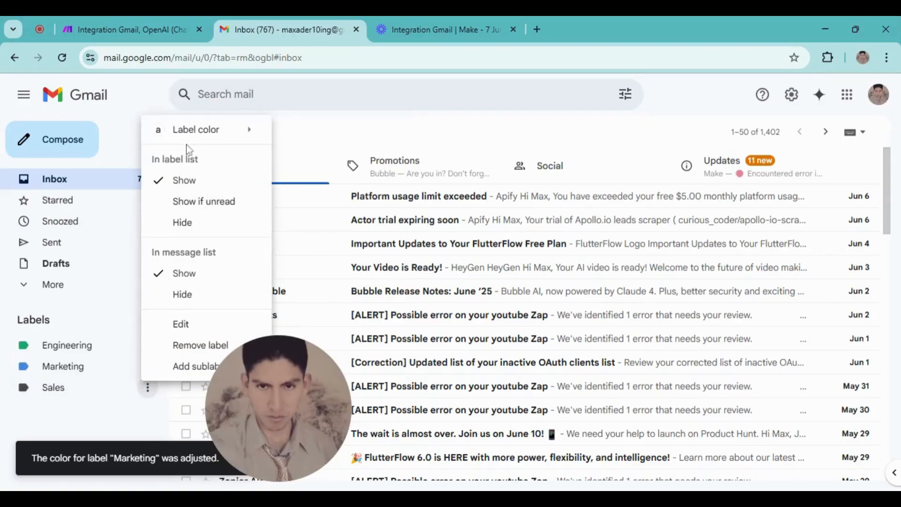
mouse_move(188, 131)
left_click(310, 200)
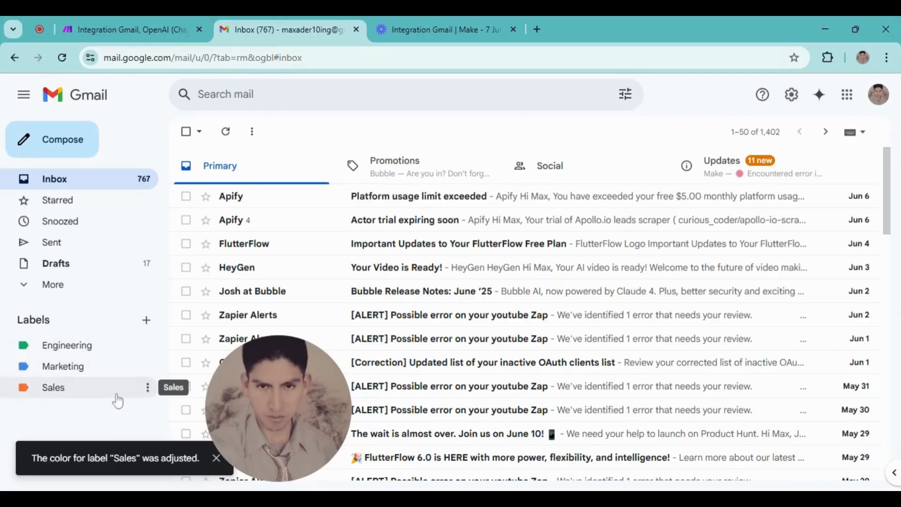
left_click(132, 28)
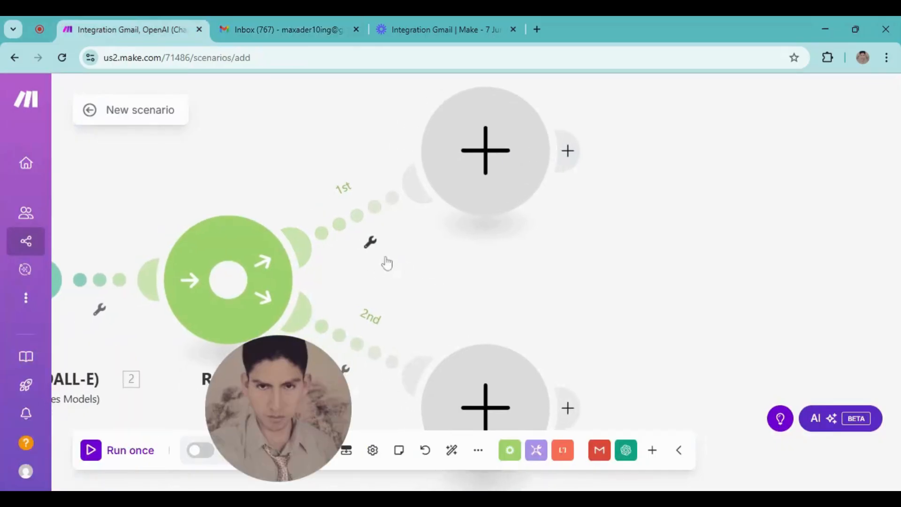
- Put a Gmail Modify Email Labels module on the router's first route
left_click_drag(570, 244, 519, 254)
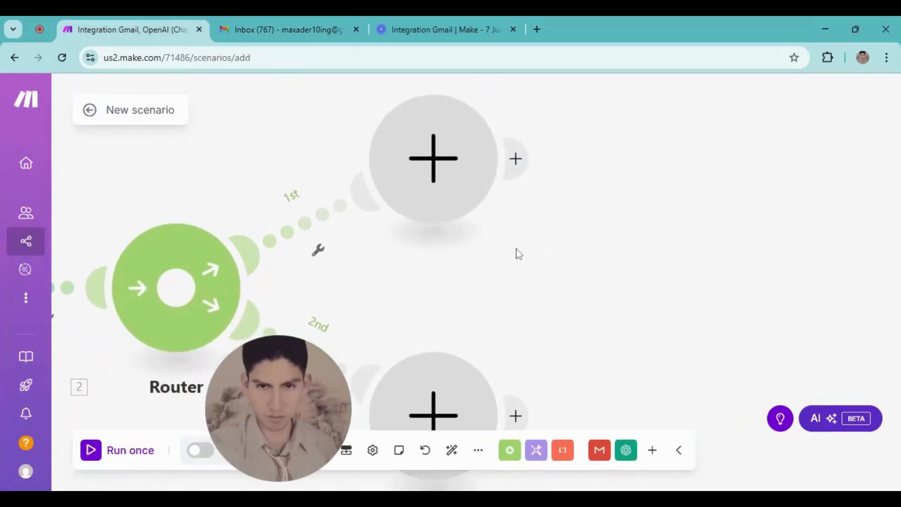
left_click(450, 158)
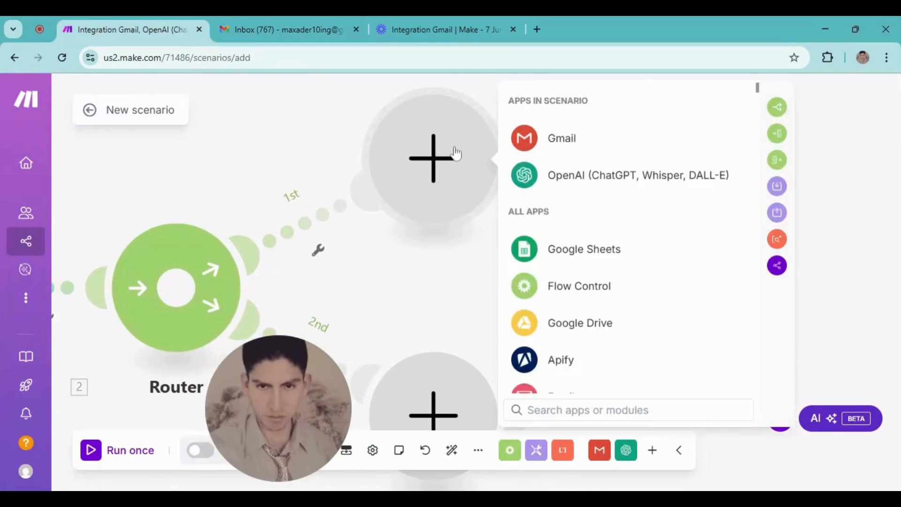
left_click(562, 141)
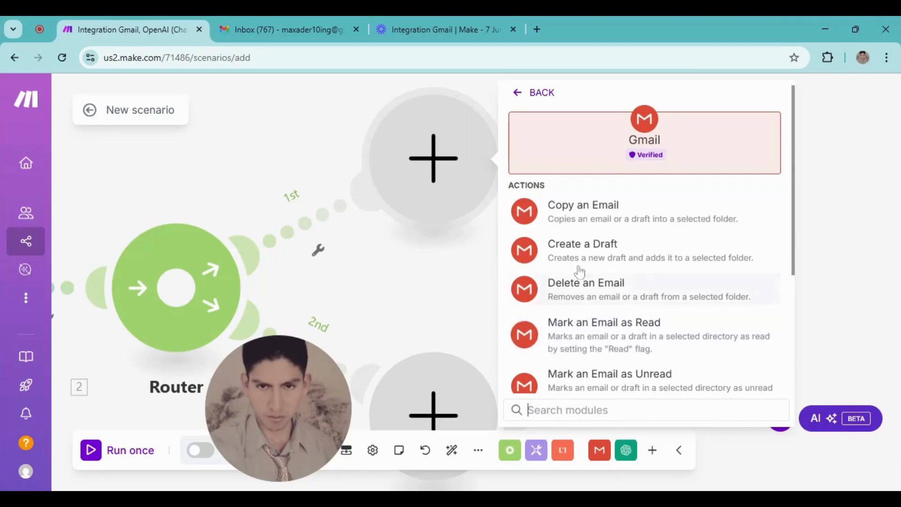
scroll(588, 356, "down", 4)
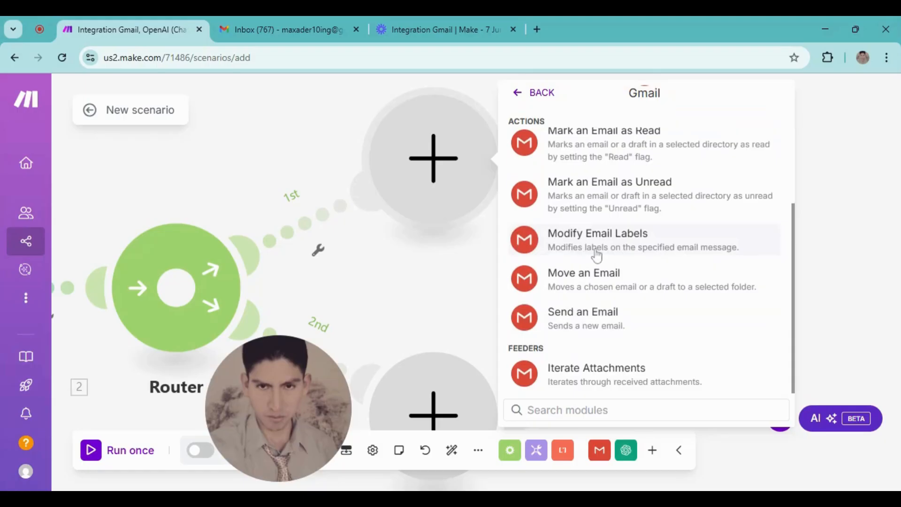
left_click(618, 244)
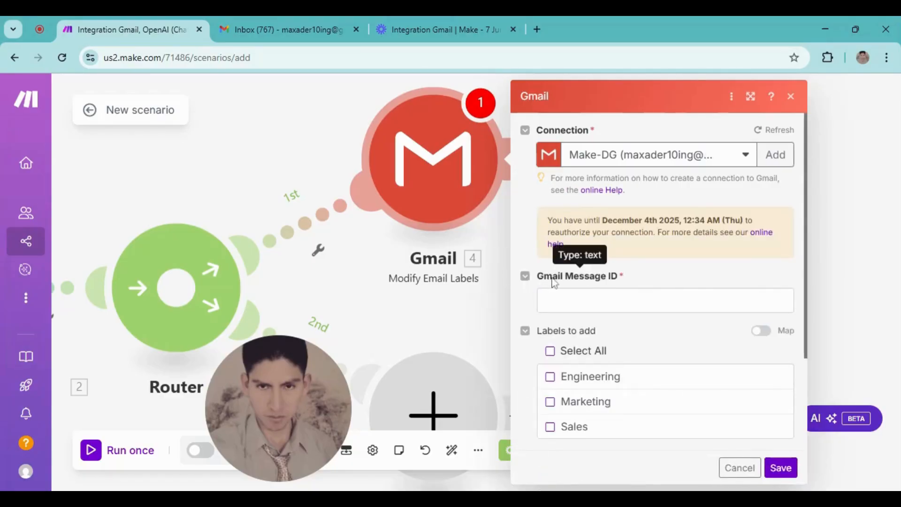
- Map the watched email's Gmail Message ID, tick Engineering under Labels to add, and save
left_click(606, 300)
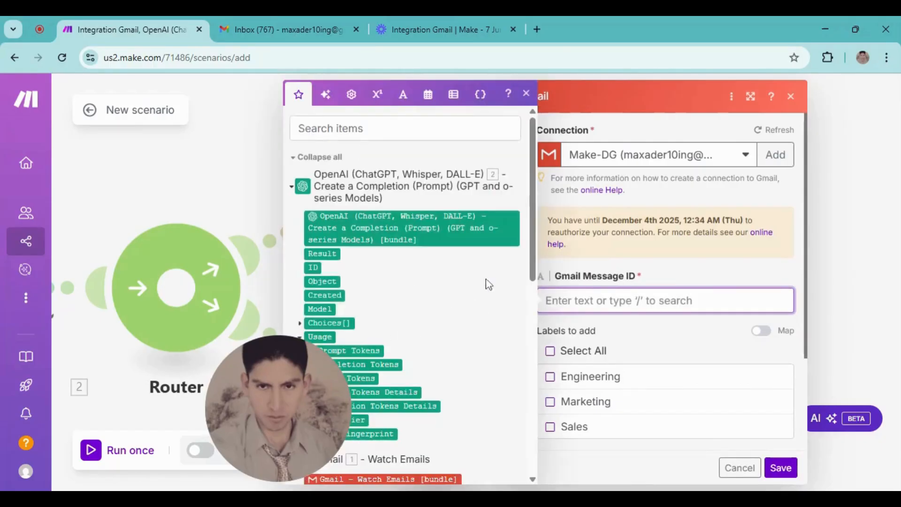
scroll(380, 324, "down", 5)
scroll(397, 334, "down", 4)
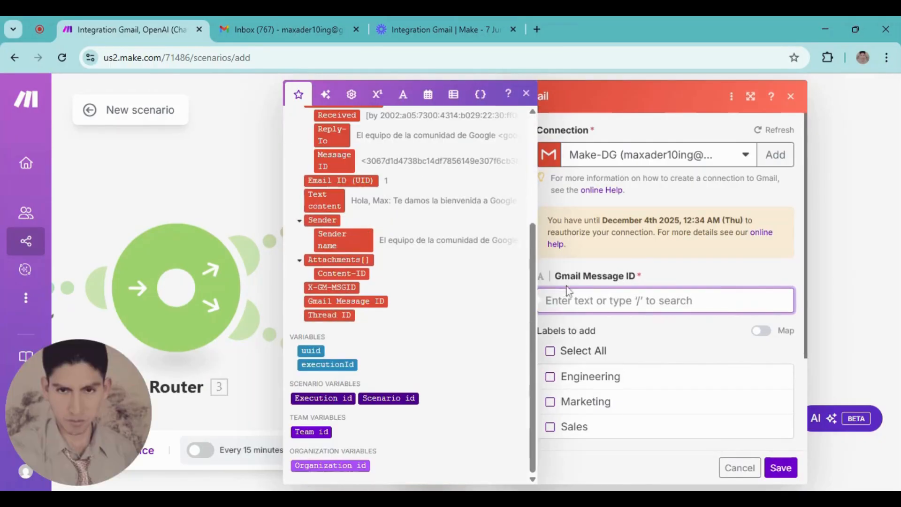
left_click(346, 300)
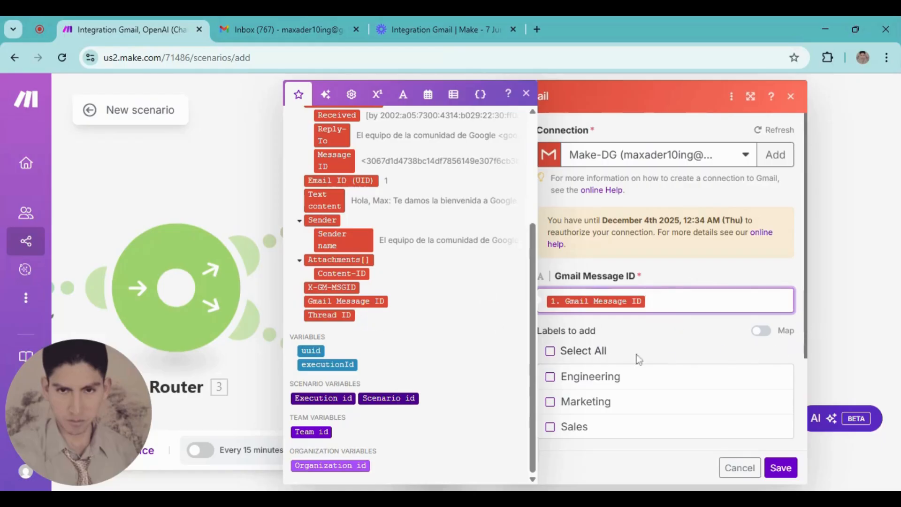
left_click(613, 413)
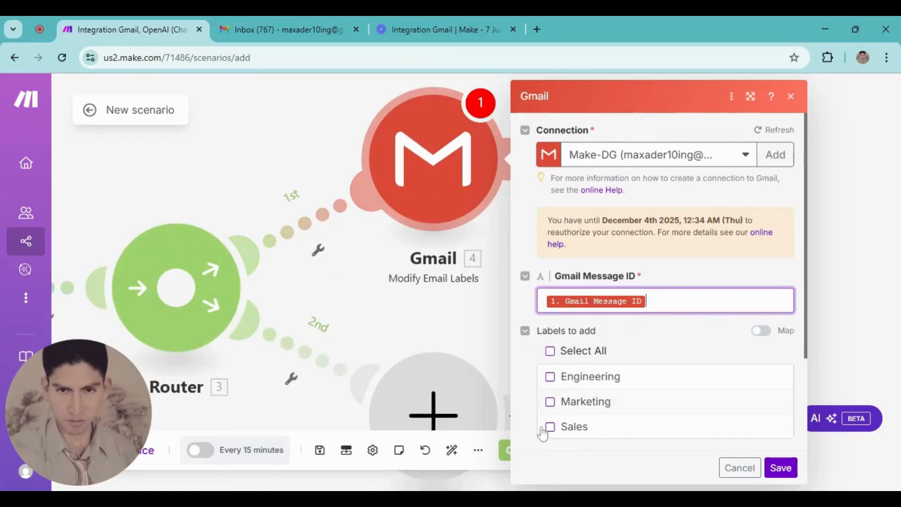
left_click(550, 377)
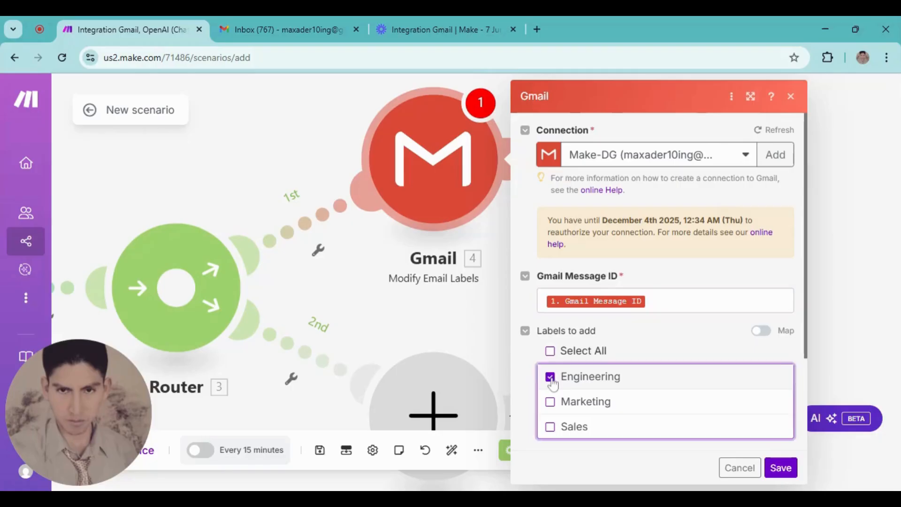
left_click(781, 468)
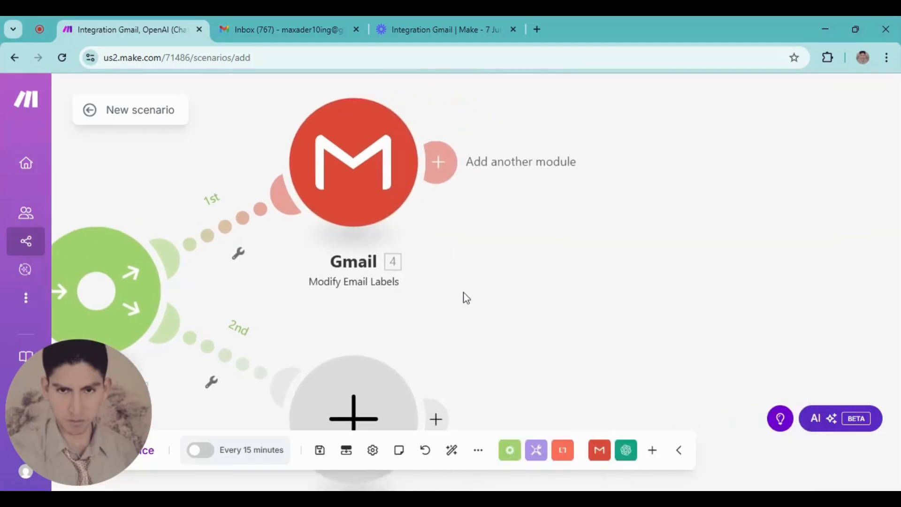
left_click_drag(466, 298, 433, 275)
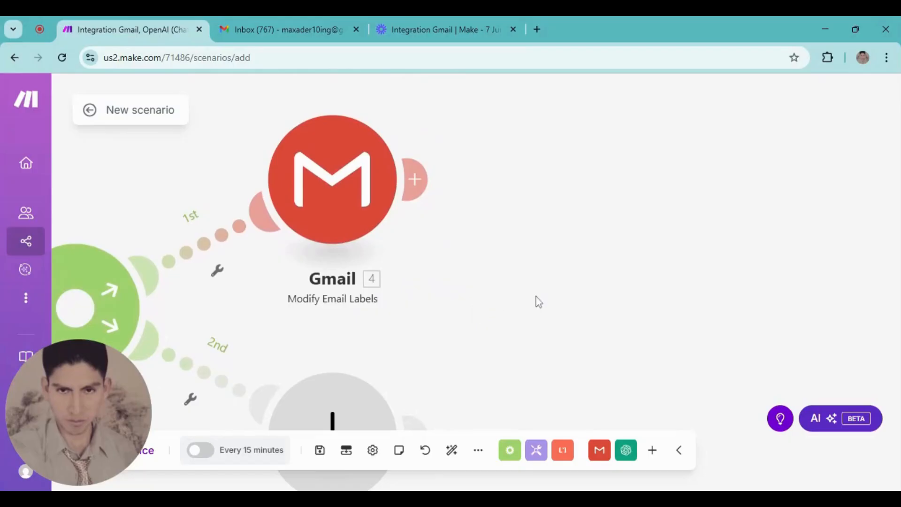
scroll(394, 246, "up", 1)
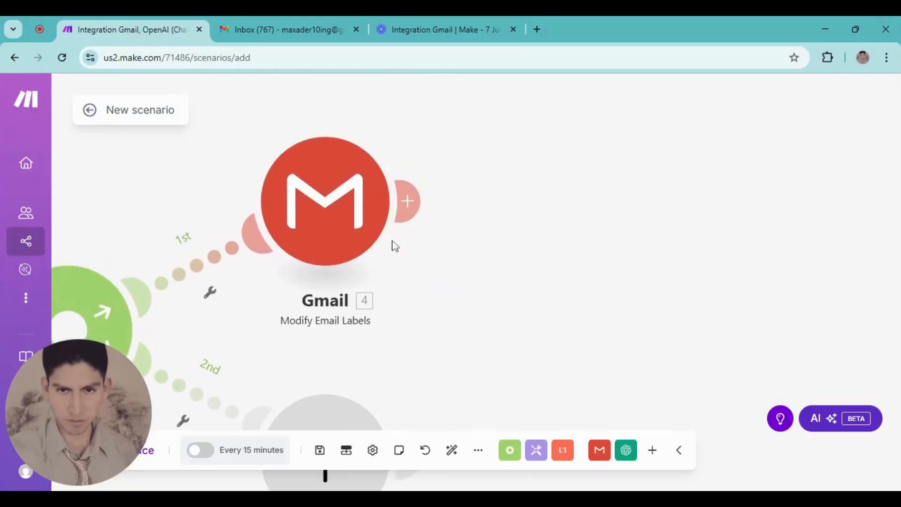
- Add a Tools Sleep module with a 2-second delay after the Modify Email Labels module
left_click(412, 202)
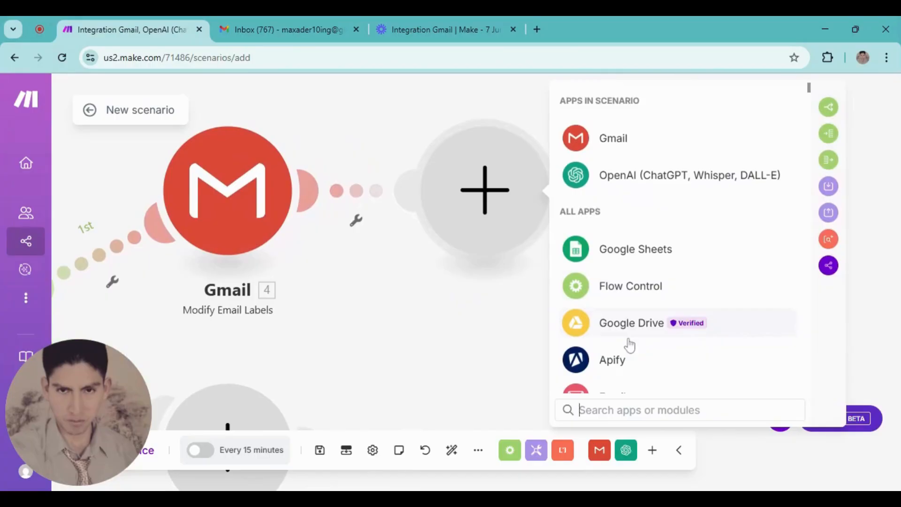
type("sle")
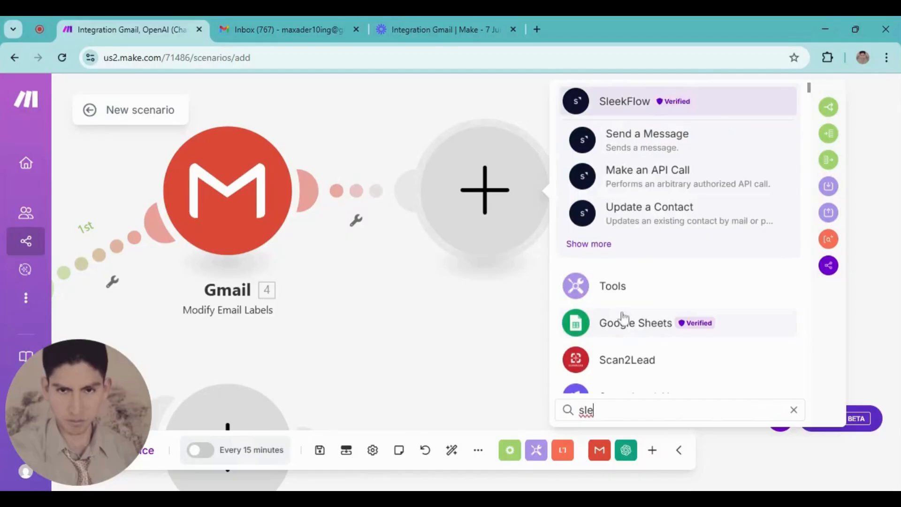
left_click(620, 287)
scroll(623, 356, "down", 2)
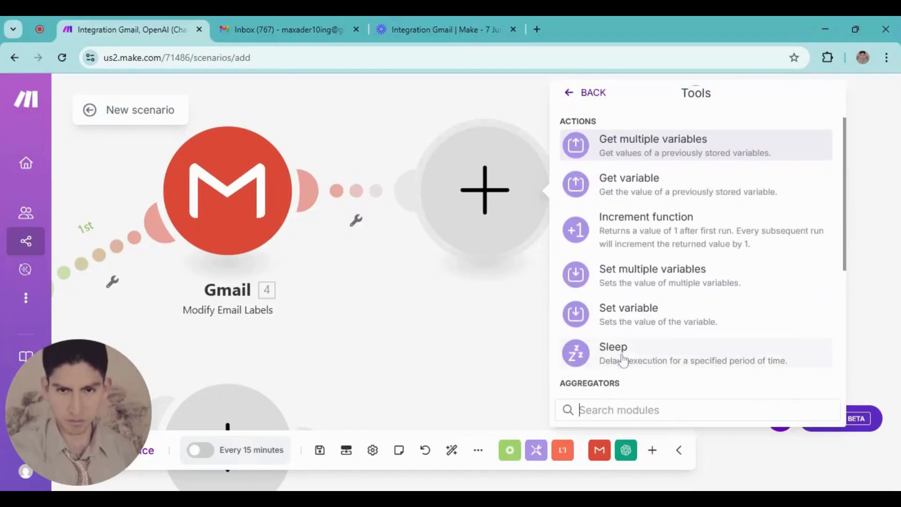
scroll(623, 347, "down", 5)
scroll(649, 227, "up", 1)
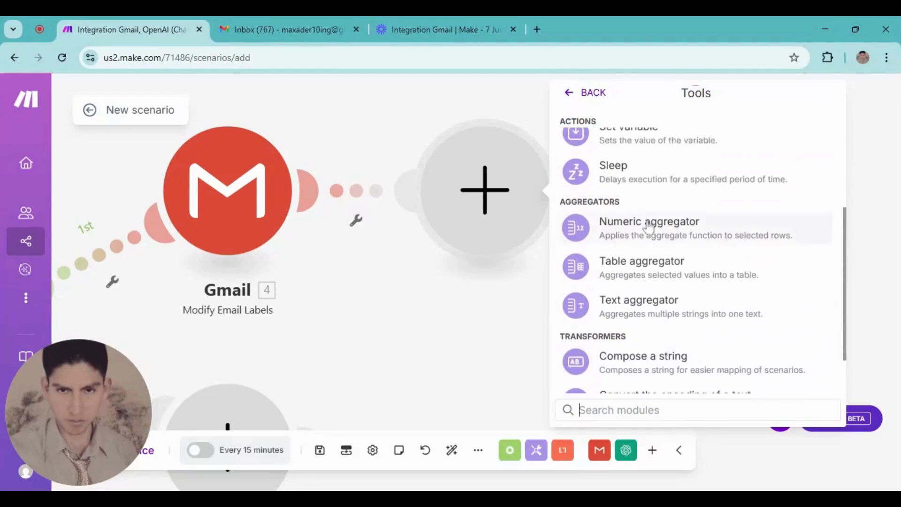
left_click(623, 185)
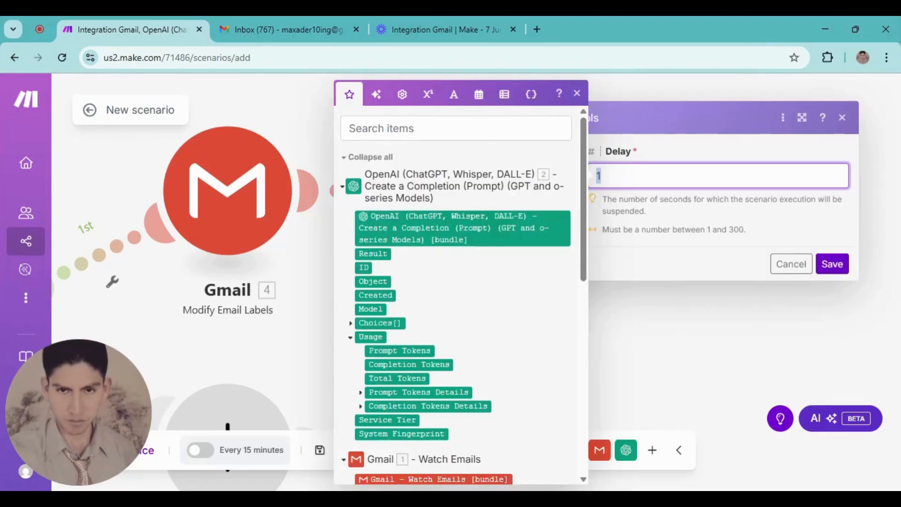
type("2")
left_click(830, 261)
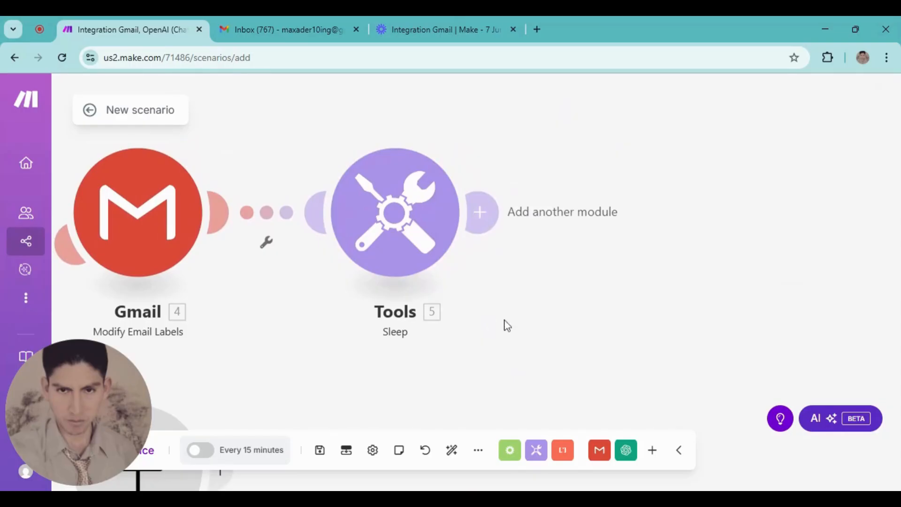
left_click_drag(493, 262, 411, 235)
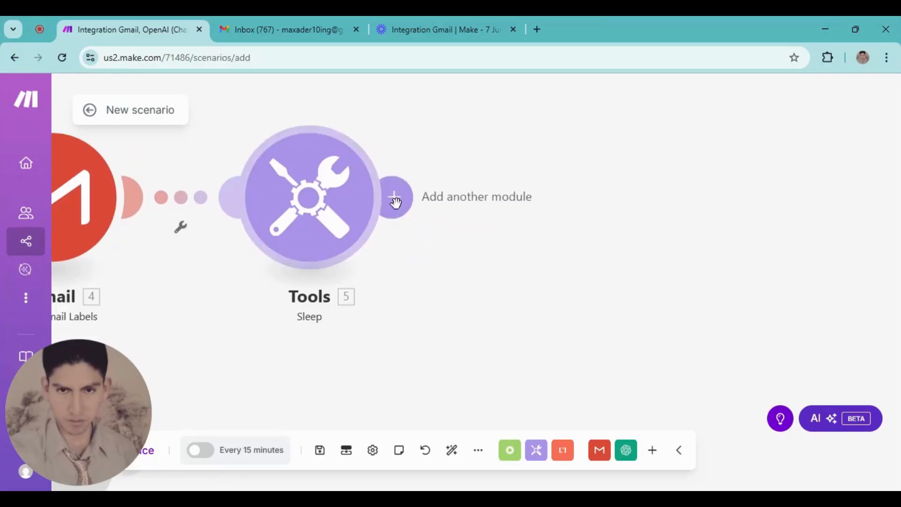
left_click(396, 201)
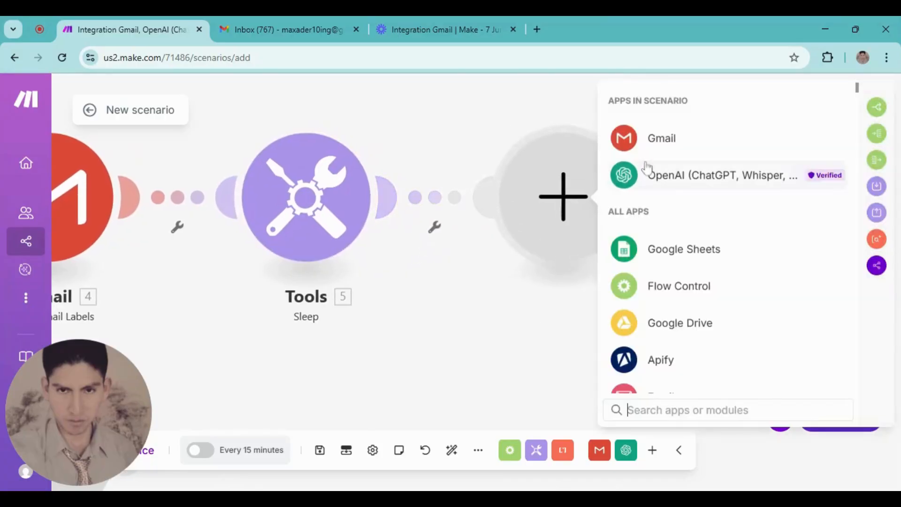
- Add a Gmail Send an Email module with the recipient mapped to the sender's email address
left_click(654, 148)
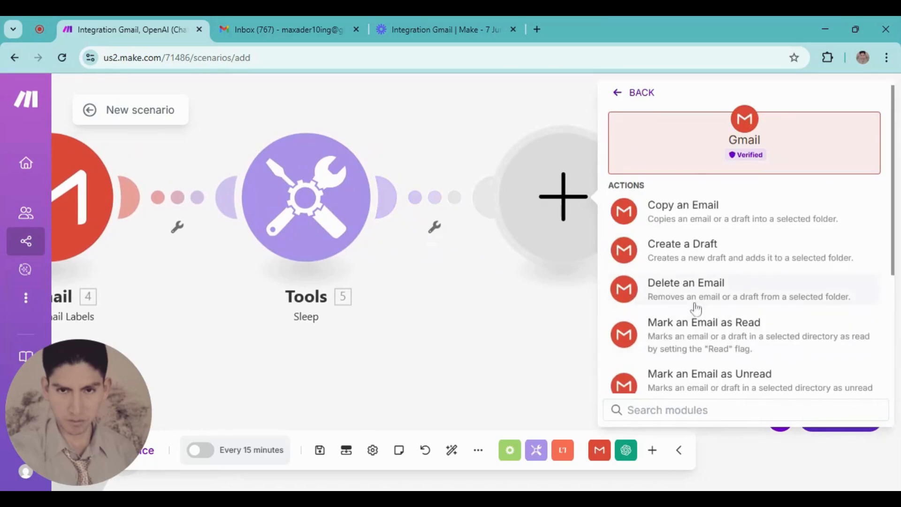
scroll(658, 334, "down", 3)
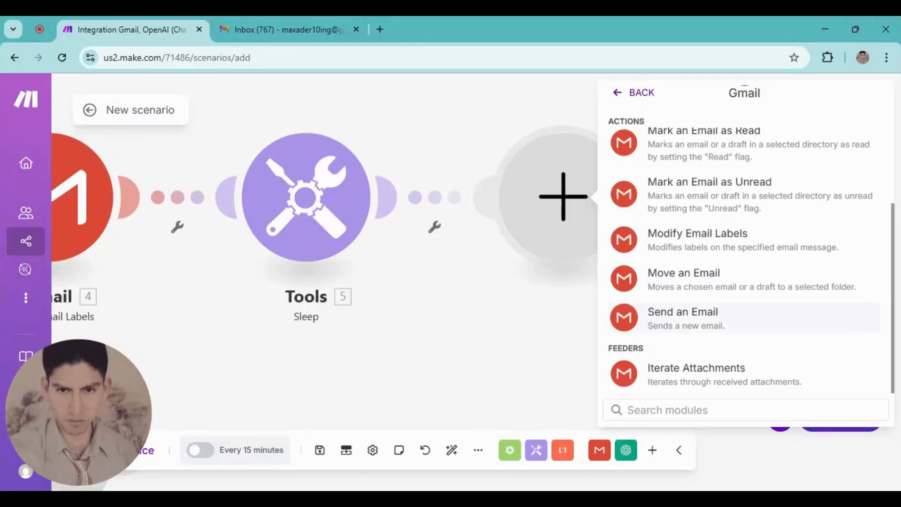
left_click(686, 323)
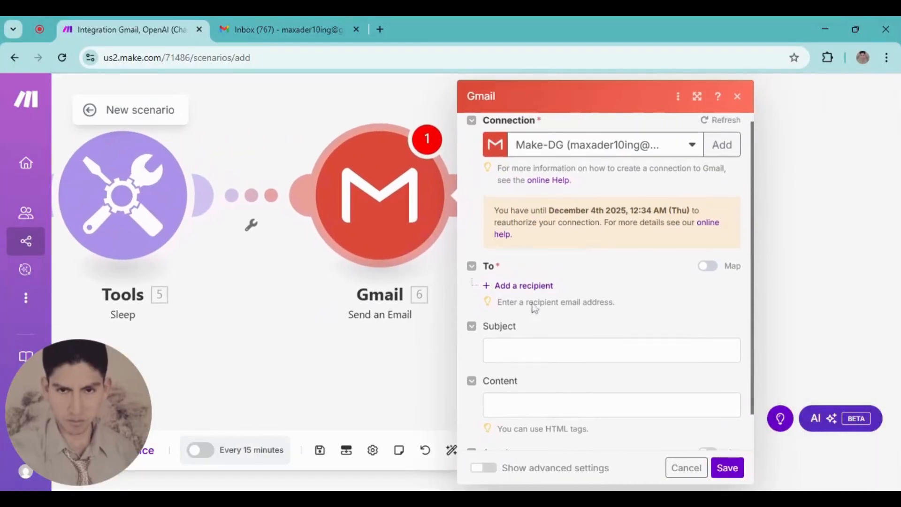
left_click(487, 297)
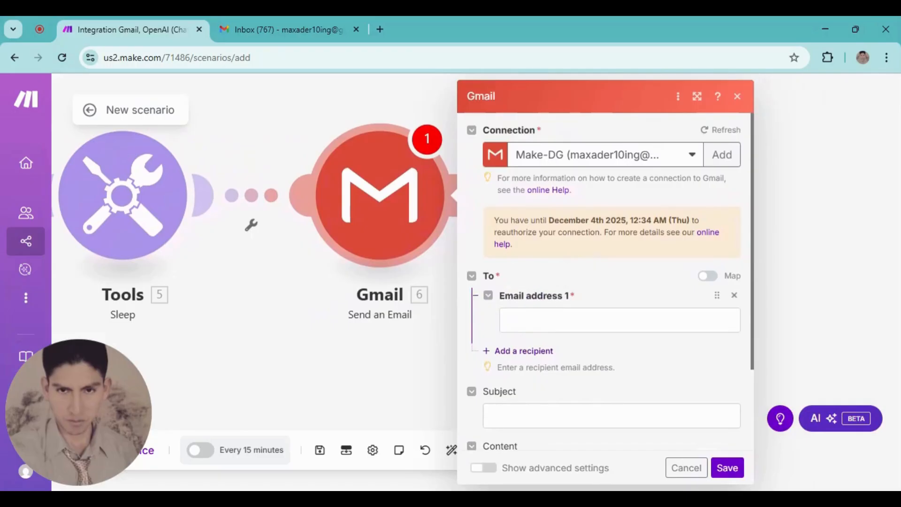
left_click(620, 320)
scroll(408, 316, "down", 5)
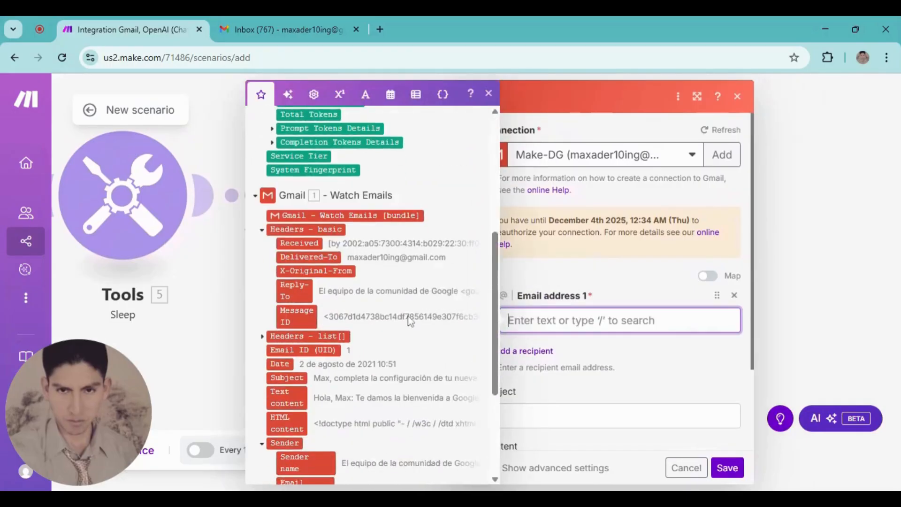
scroll(384, 378, "down", 4)
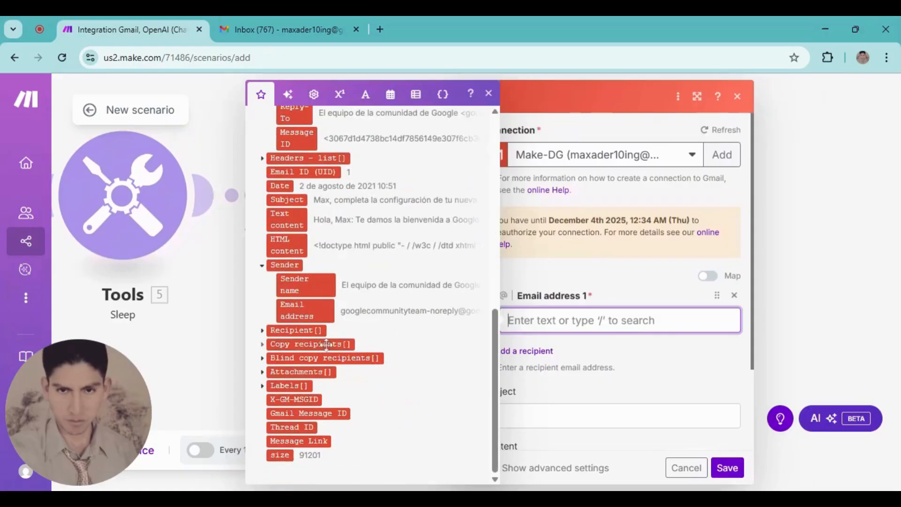
left_click(305, 310)
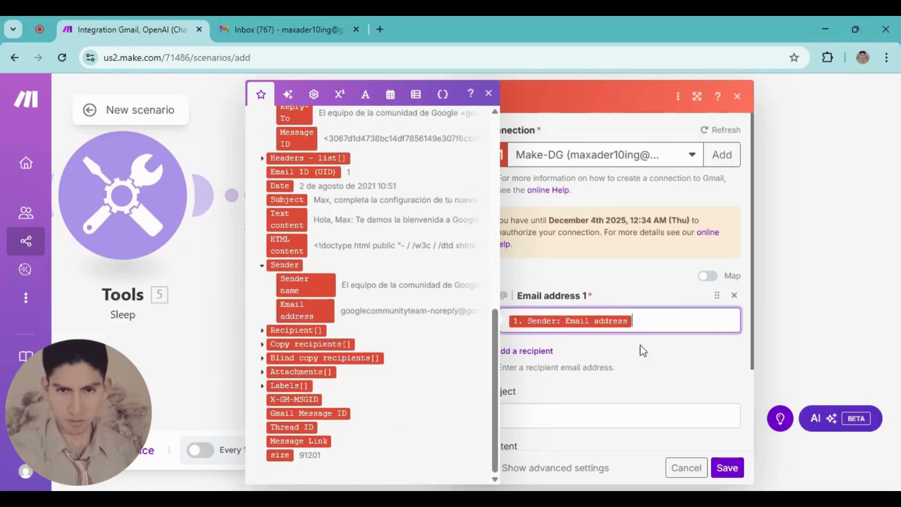
left_click(751, 352)
- Map the reply's Subject to the incoming email's 1. Subject
scroll(578, 352, "down", 2)
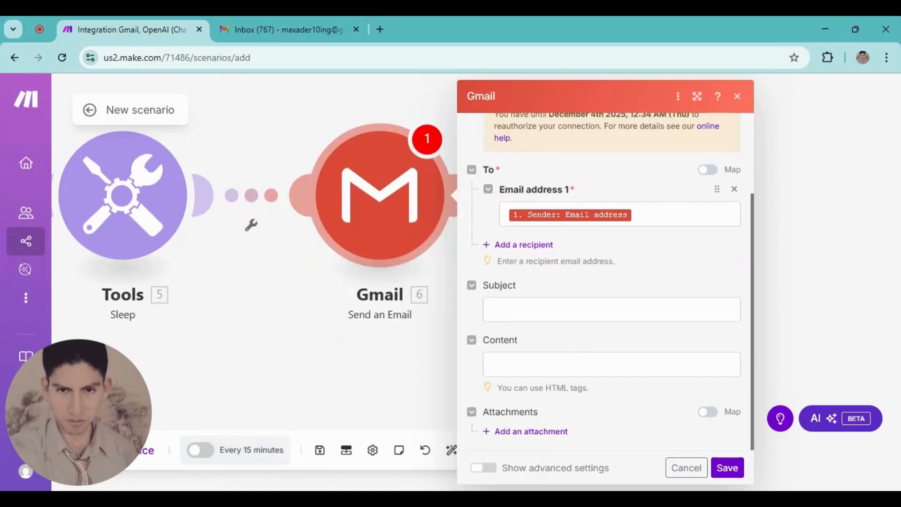
left_click(497, 310)
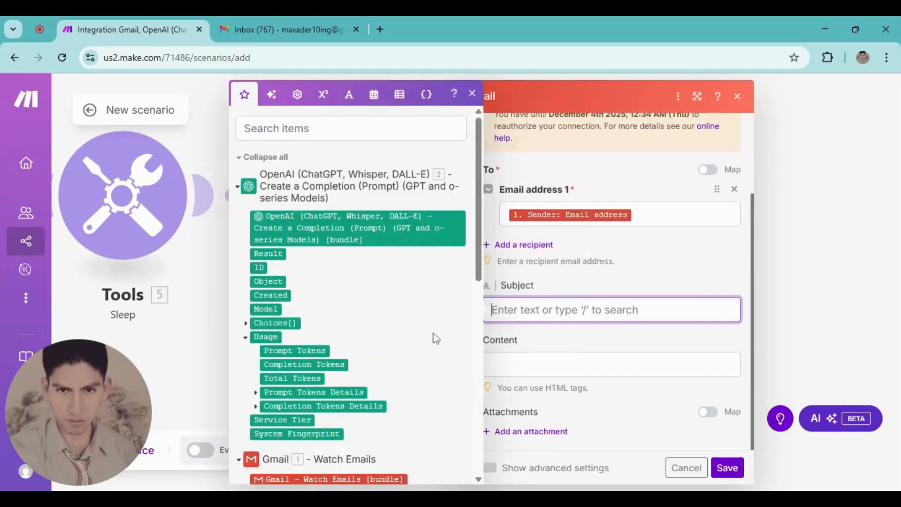
scroll(437, 351, "down", 5)
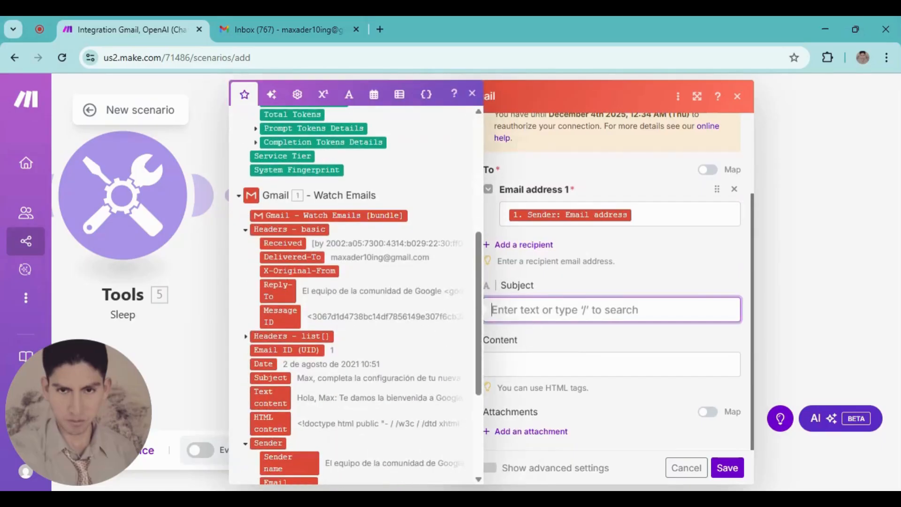
left_click(270, 378)
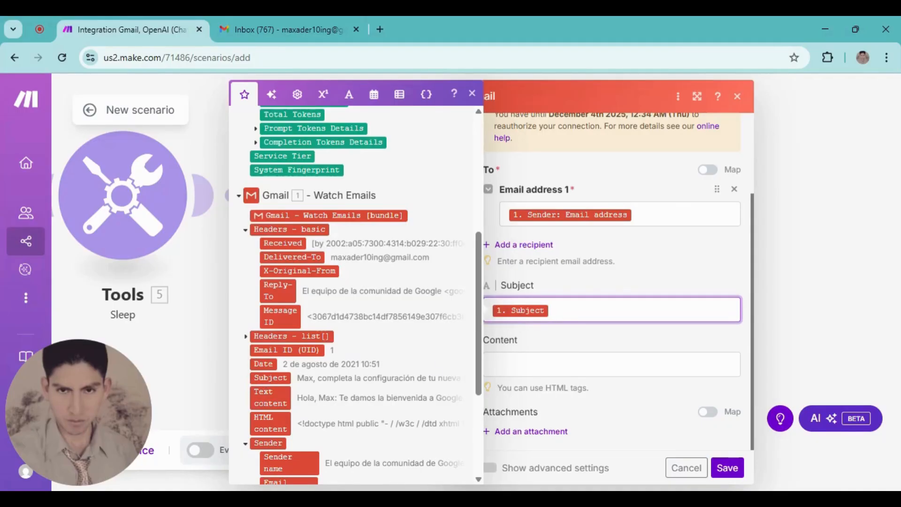
left_click(611, 364)
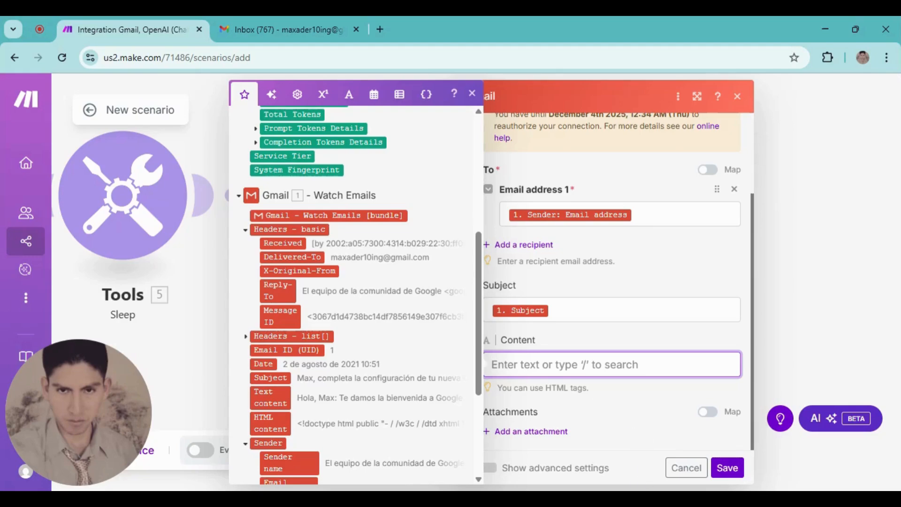
key("Escape")
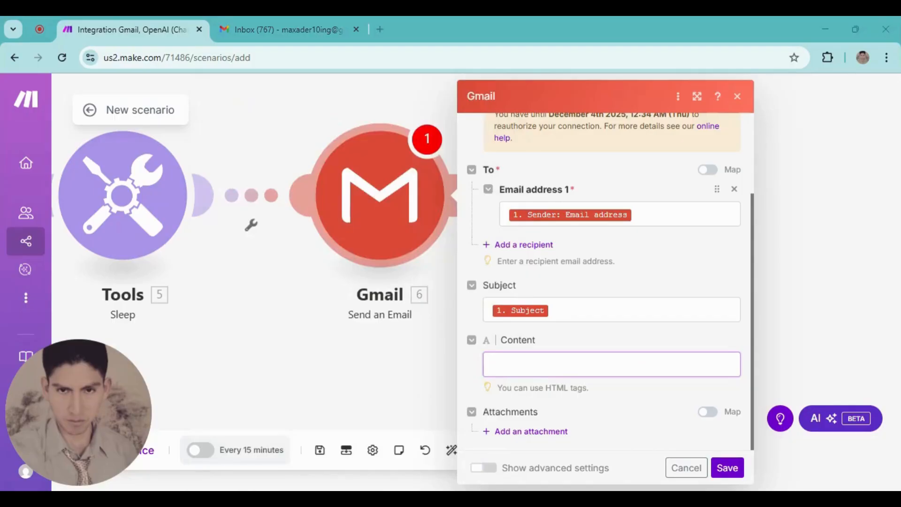
left_click(572, 356)
- Paste the HTML 'Message Received' body, insert Sender name after 'Hello', and save the module
key("ctrl+v")
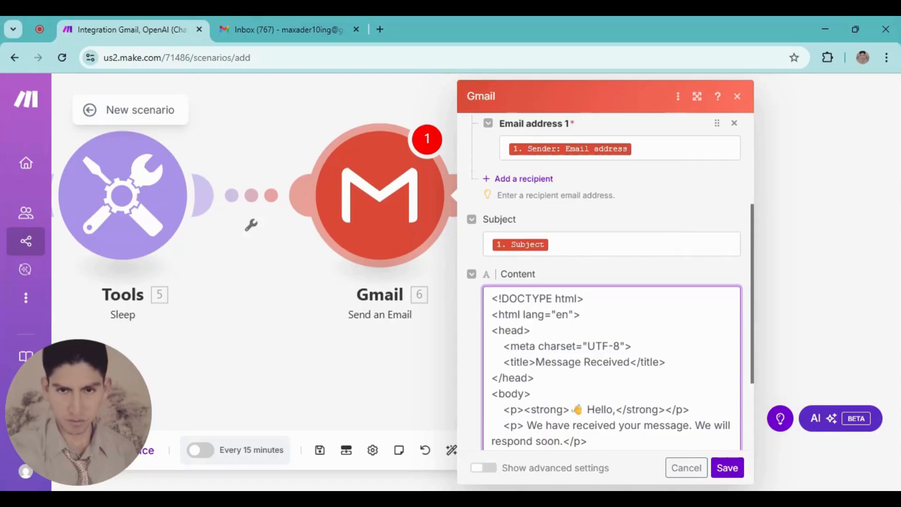
scroll(606, 282, "down", 3)
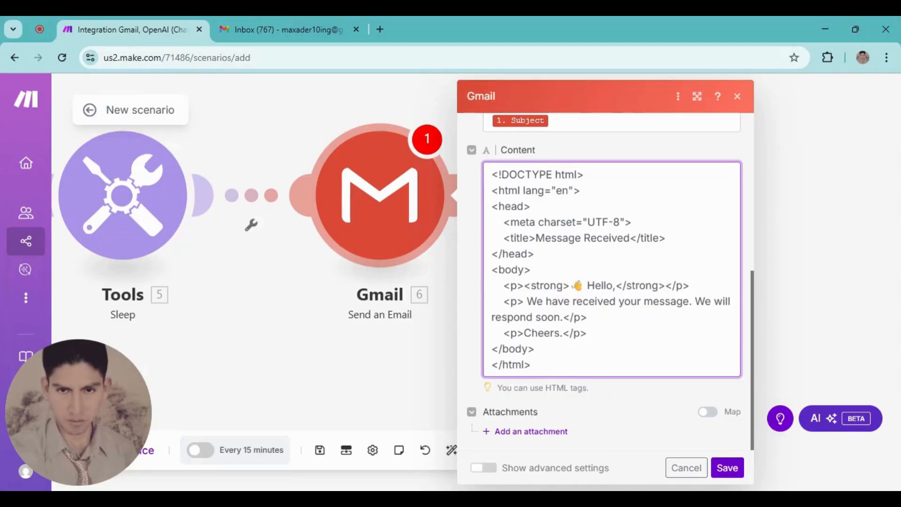
left_click(616, 286)
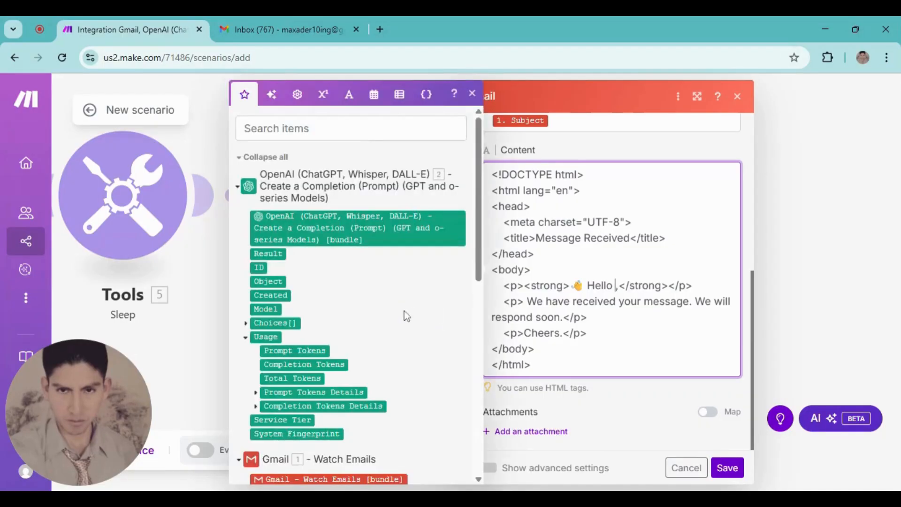
scroll(390, 373, "down", 4)
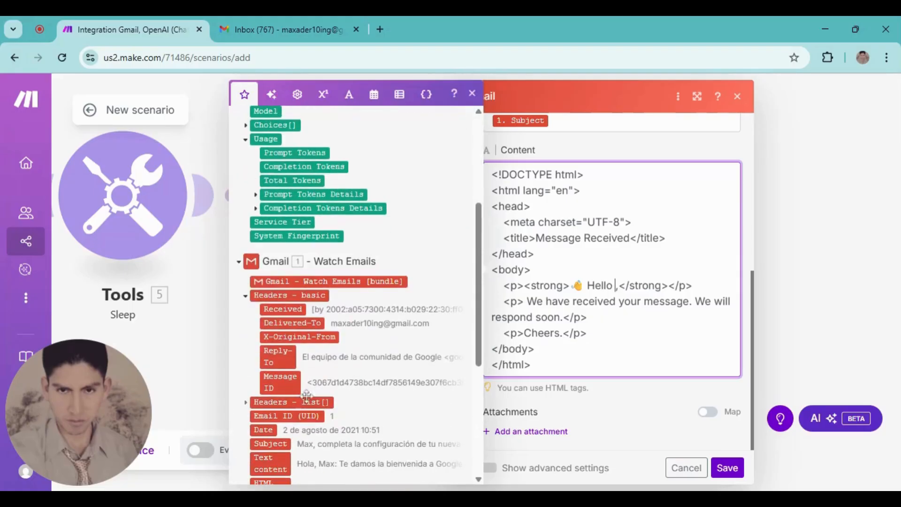
scroll(277, 428, "down", 1)
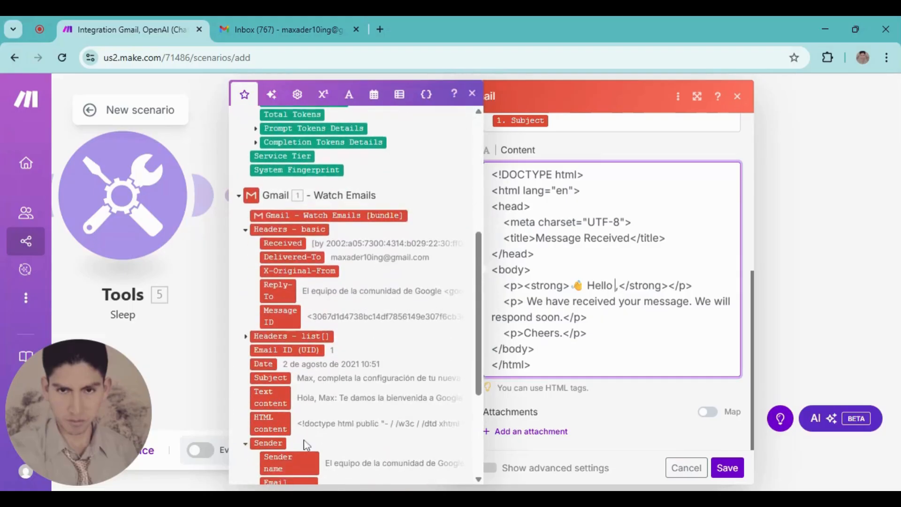
scroll(301, 453, "down", 4)
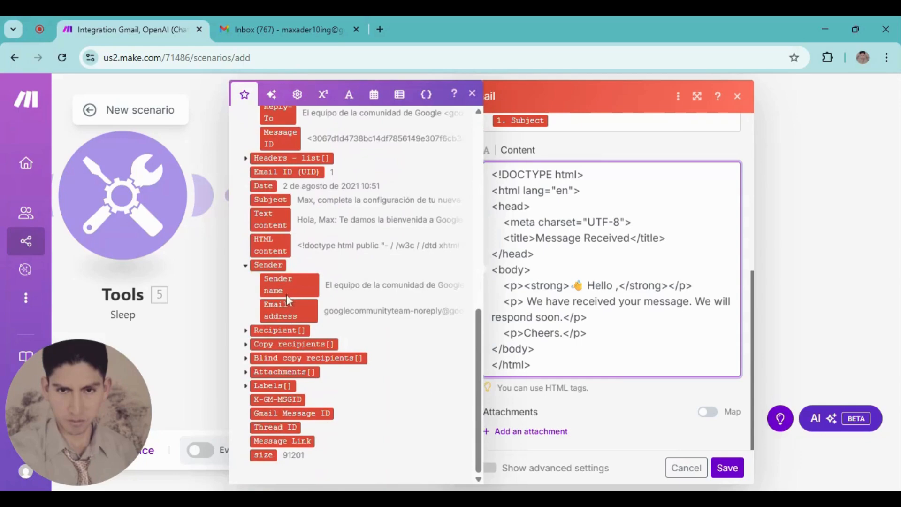
left_click(290, 280)
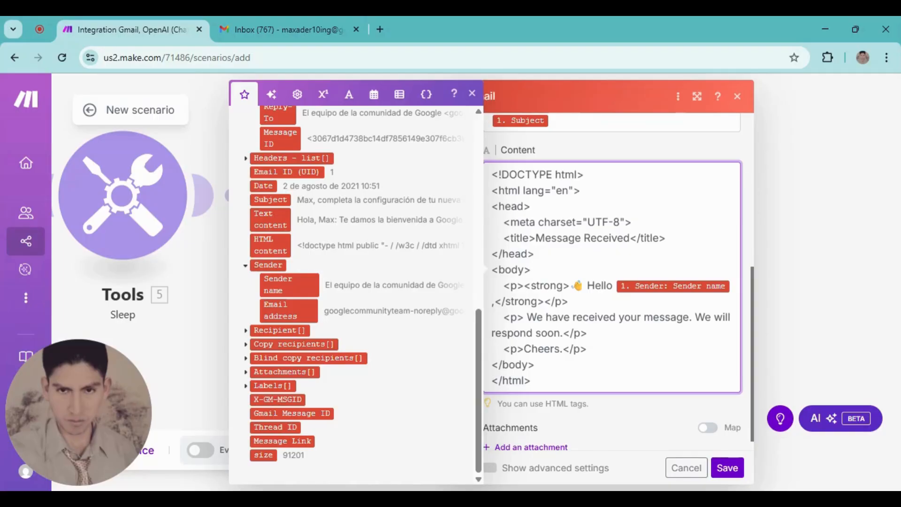
scroll(546, 301, "down", 1)
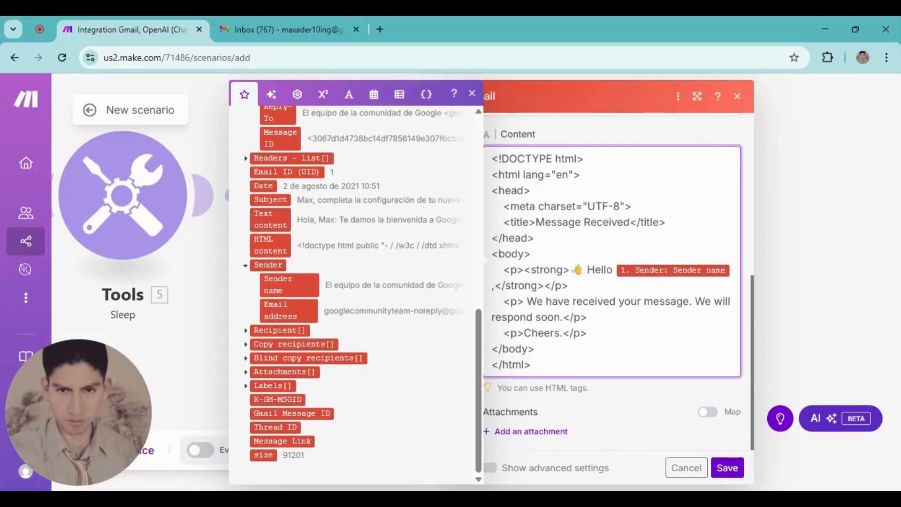
scroll(613, 282, "up", 3)
scroll(613, 282, "down", 2)
scroll(612, 282, "up", 1)
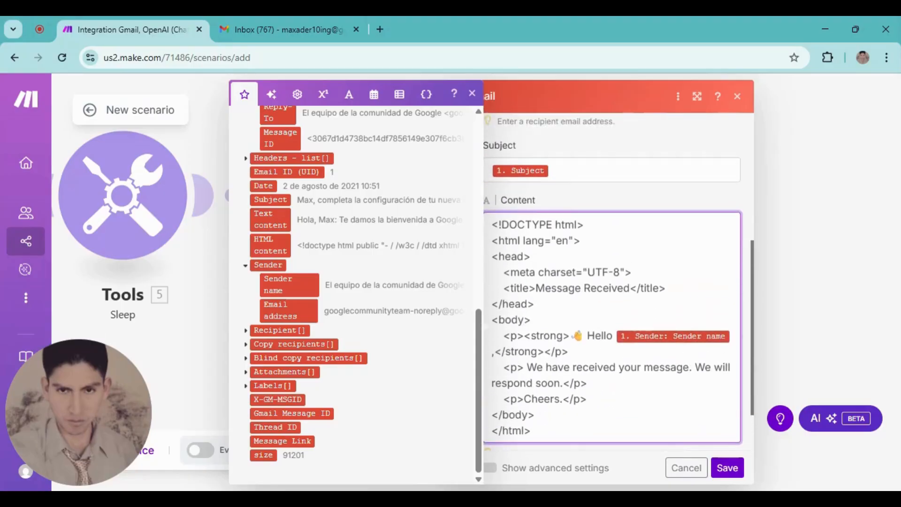
scroll(725, 483, "down", 2)
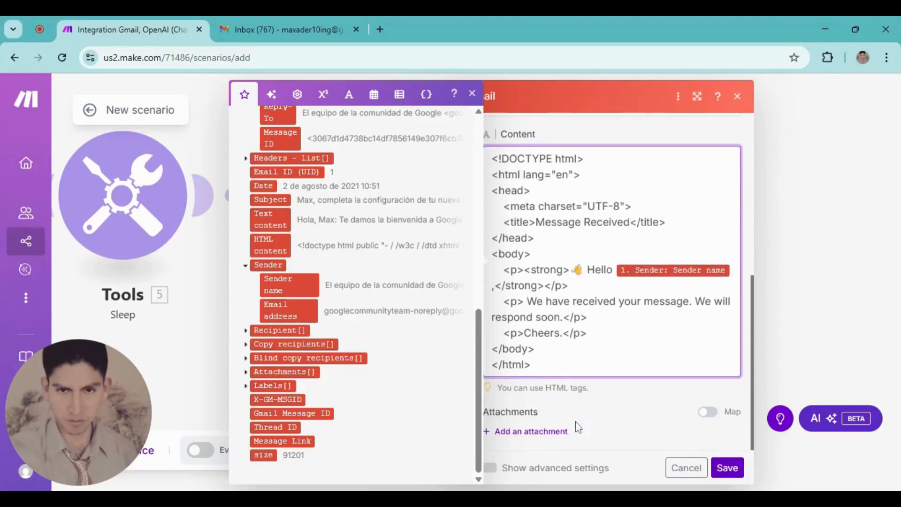
left_click(728, 469)
- Copy the first route's label, Sleep and Send an Email modules and paste them onto the canvas
scroll(415, 297, "down", 3)
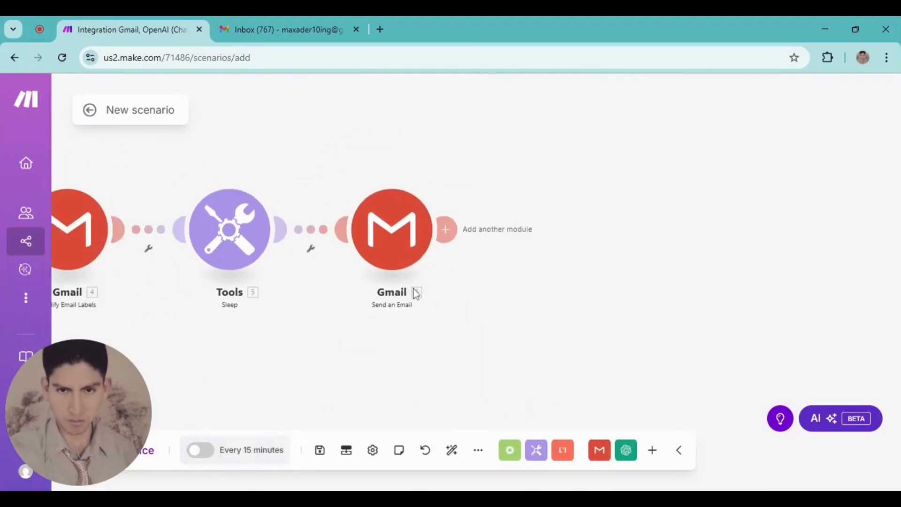
left_click_drag(367, 337, 569, 227)
left_click_drag(512, 261, 624, 294)
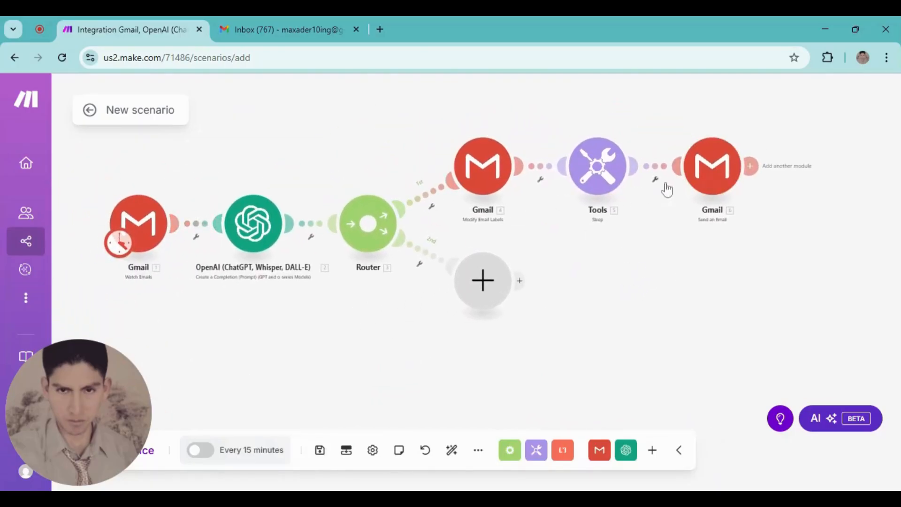
scroll(539, 290, "up", 2)
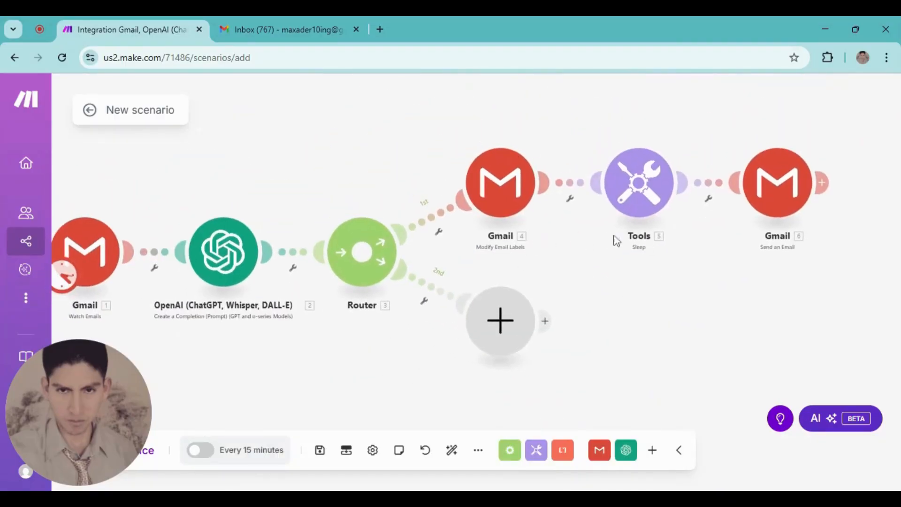
scroll(563, 249, "down", 2)
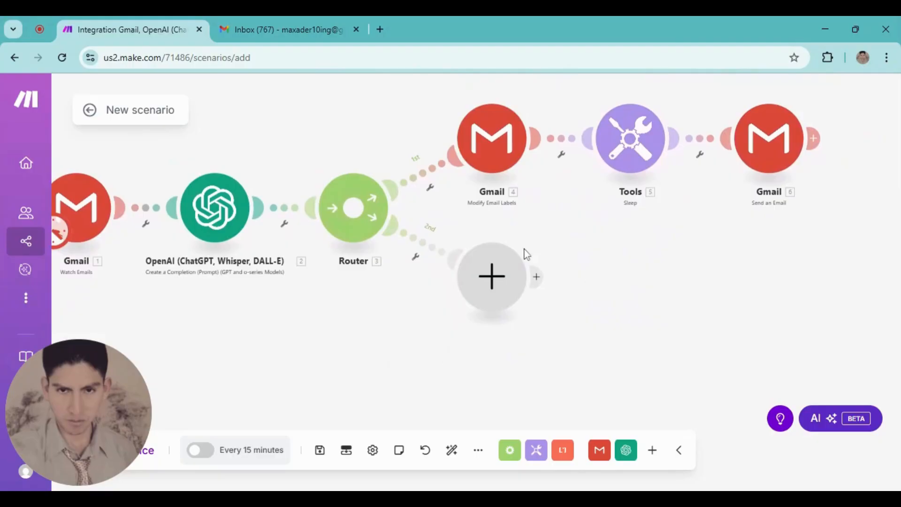
left_click_drag(613, 248, 573, 258)
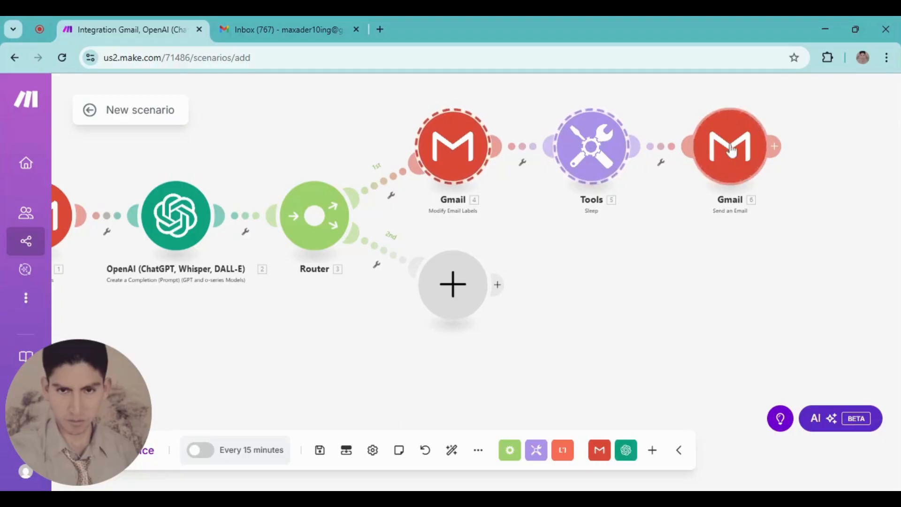
right_click(446, 165)
left_click(557, 257)
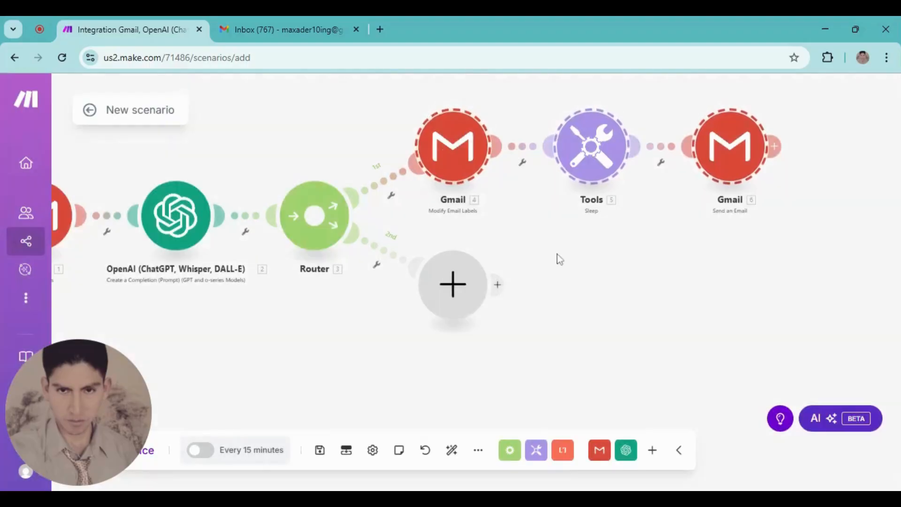
right_click(552, 268)
left_click(587, 299)
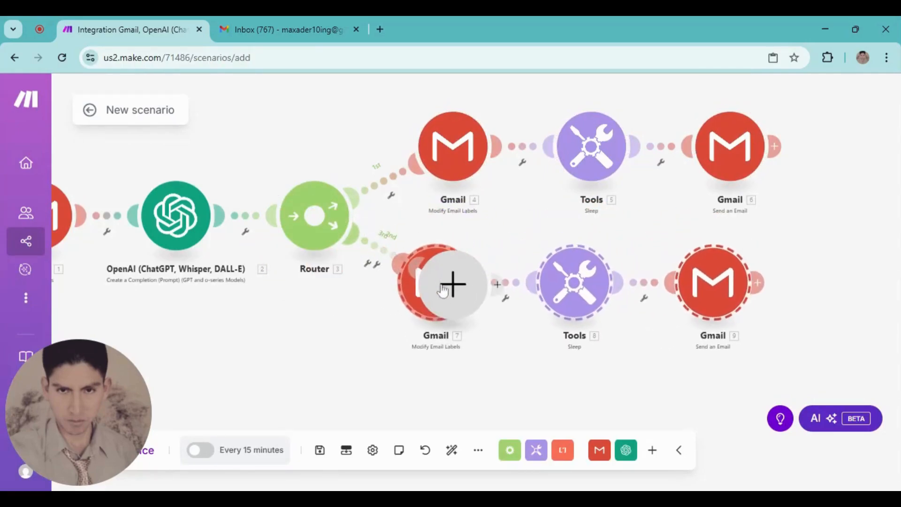
- Paste the copied chain again as a third route and delete the empty placeholder module
left_click_drag(485, 383, 477, 272)
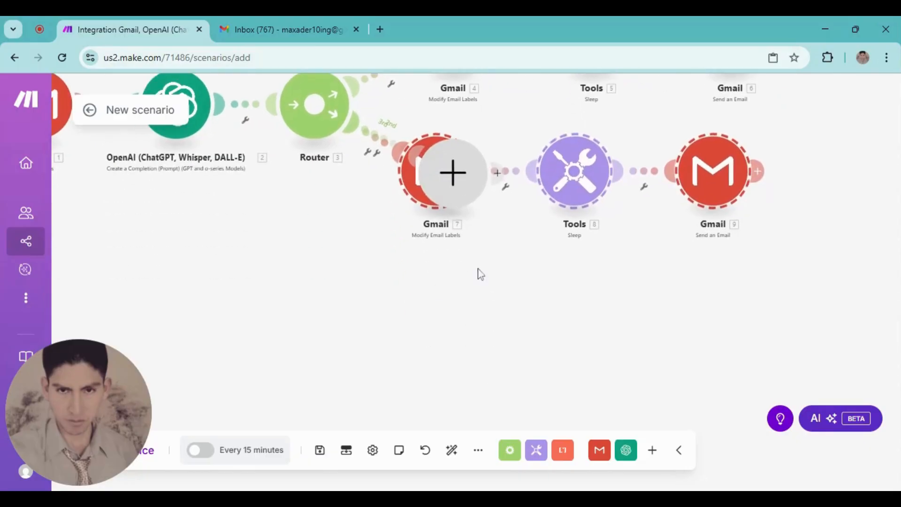
right_click(421, 295)
left_click(461, 326)
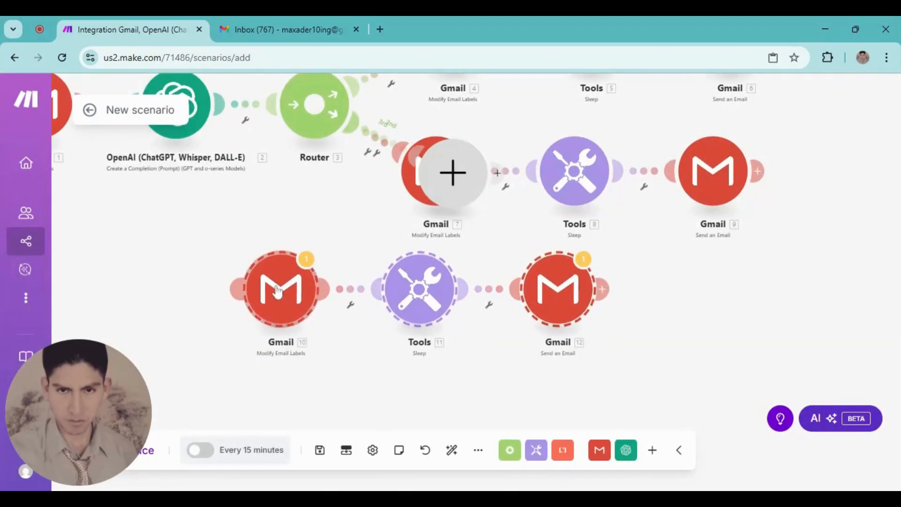
right_click(456, 183)
left_click(488, 214)
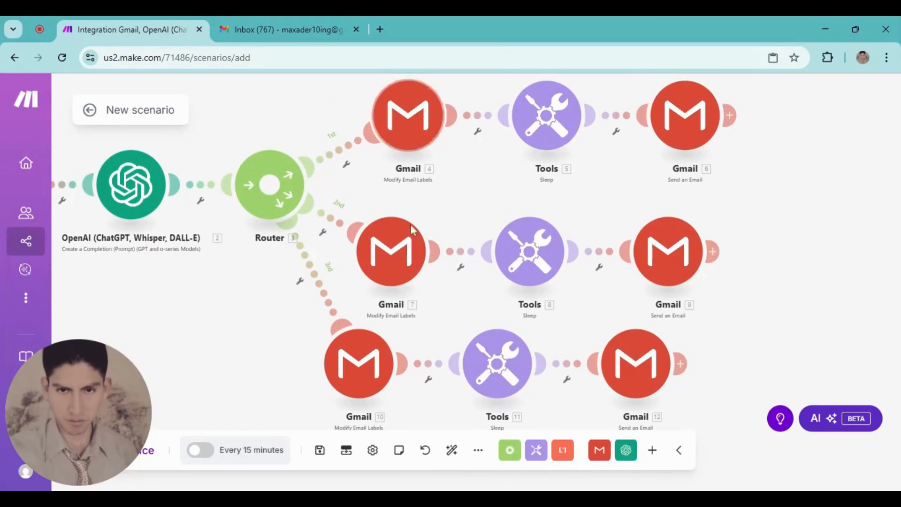
- In the second route's Gmail label module (Gmail 7), tick Sales under Labels to add and save
left_click(398, 262)
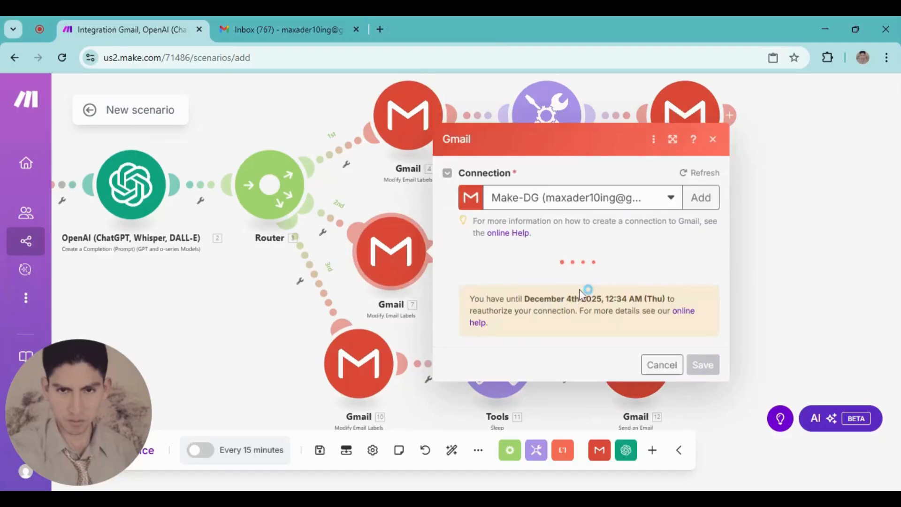
scroll(563, 322, "down", 1)
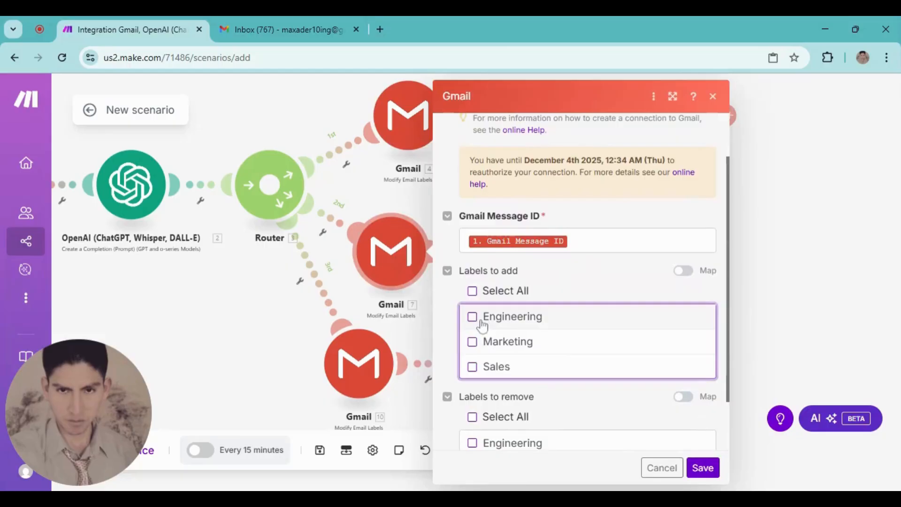
left_click(473, 367)
left_click(702, 467)
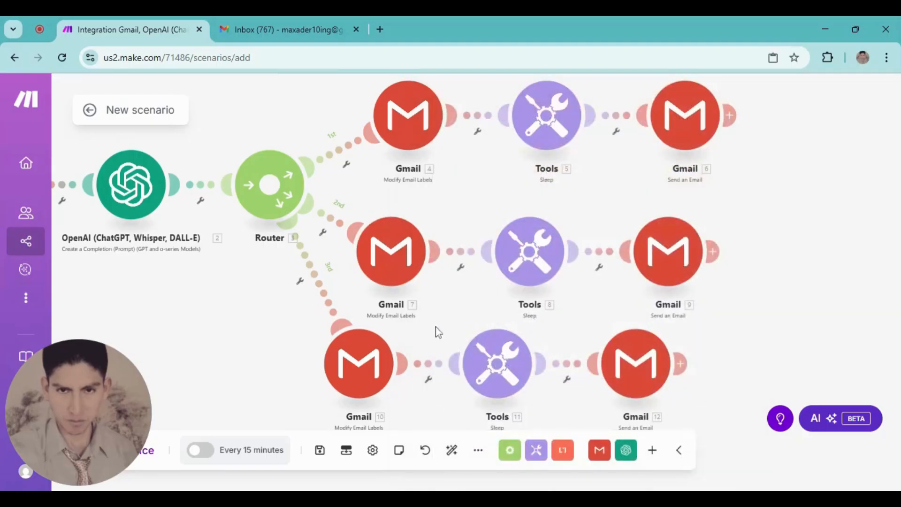
scroll(282, 301, "down", 3)
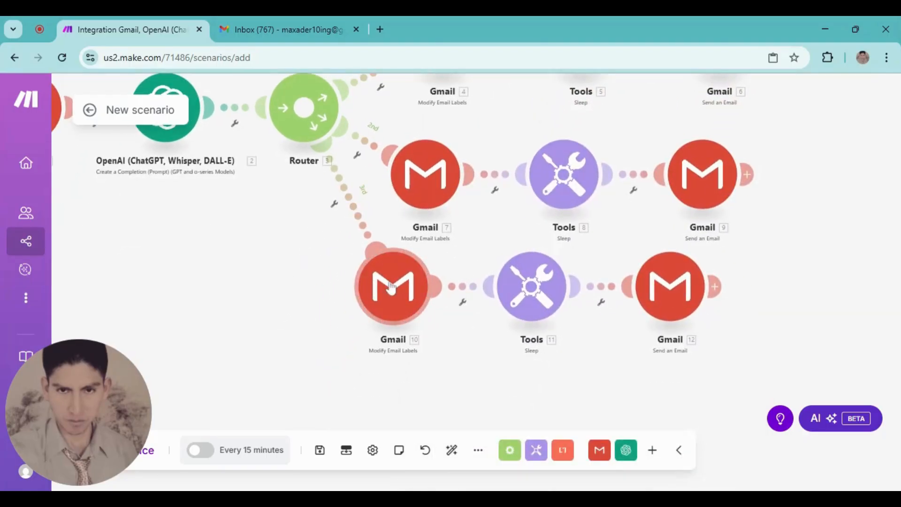
- In the third route's label module, untick Engineering, tick Marketing, and save
left_click(391, 287)
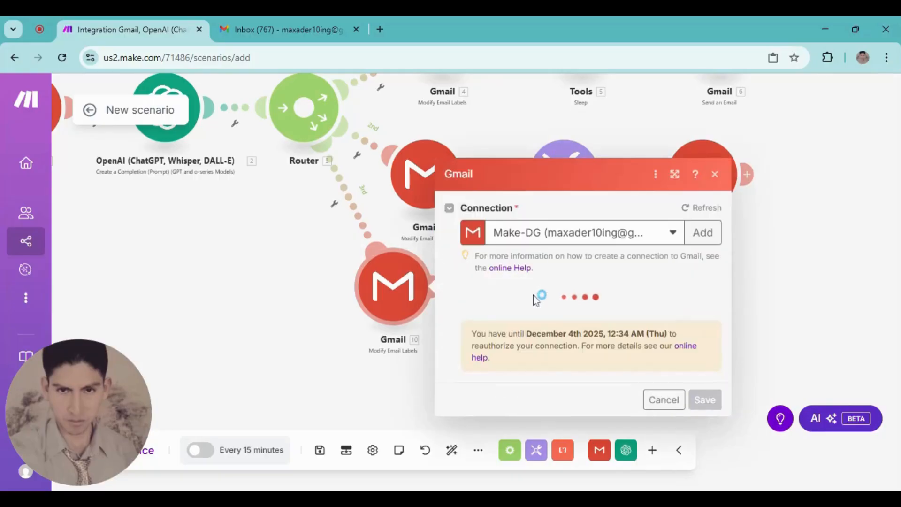
scroll(486, 264, "down", 2)
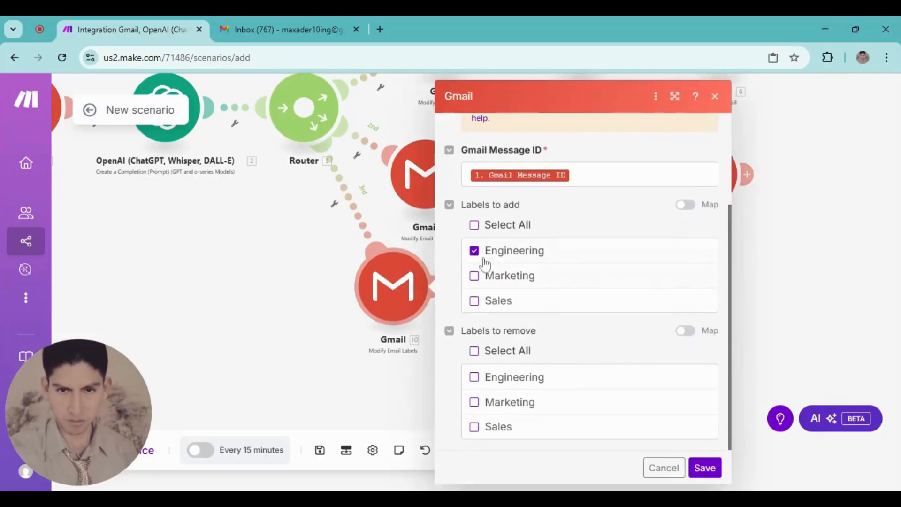
left_click(475, 252)
left_click(475, 276)
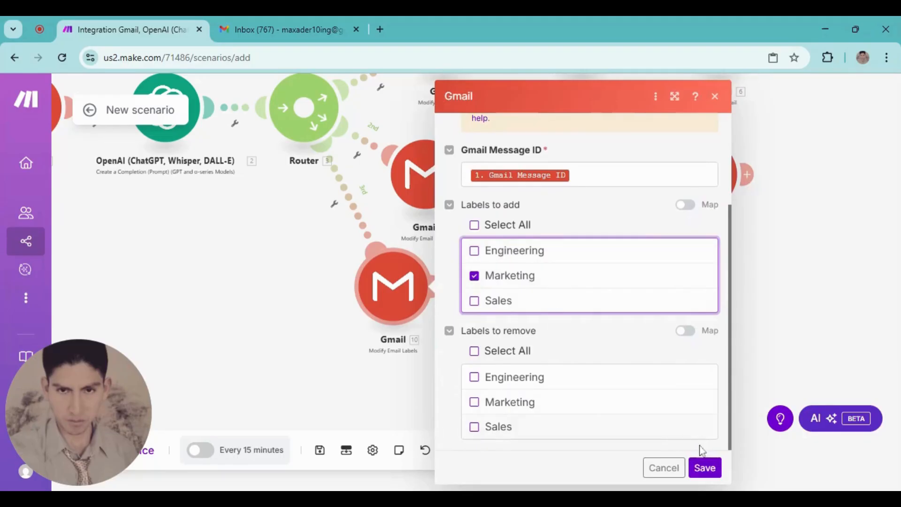
left_click(706, 467)
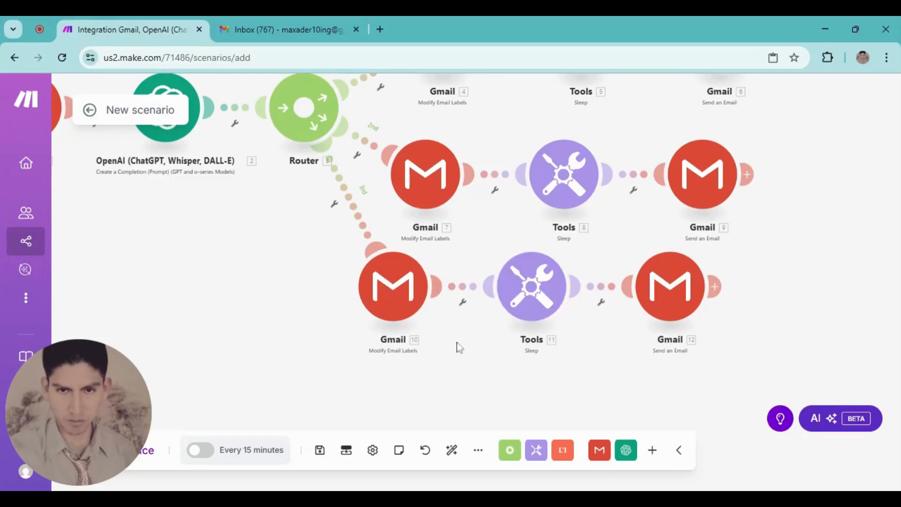
- Check the second route's Send an Email settings without changes, then pan back to the first route
left_click_drag(499, 246, 464, 281)
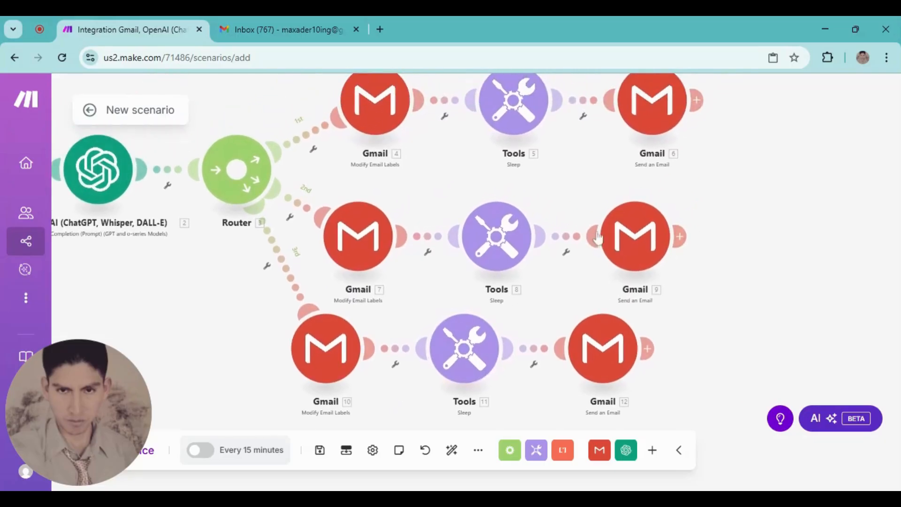
left_click(635, 237)
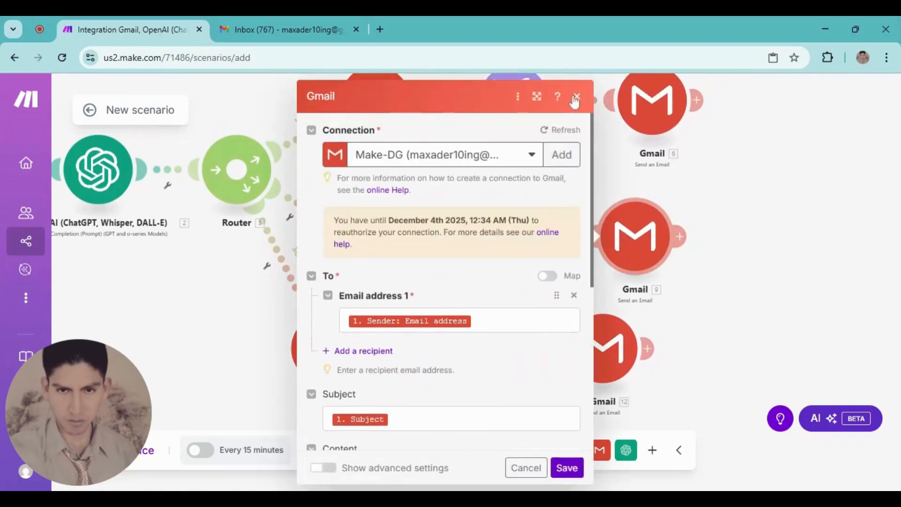
left_click(577, 96)
left_click_drag(690, 322, 789, 325)
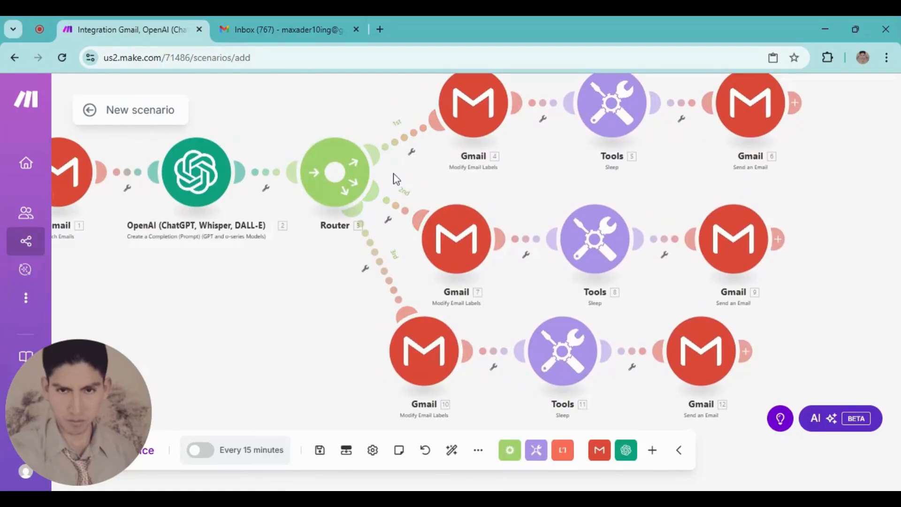
left_click_drag(350, 323, 344, 333)
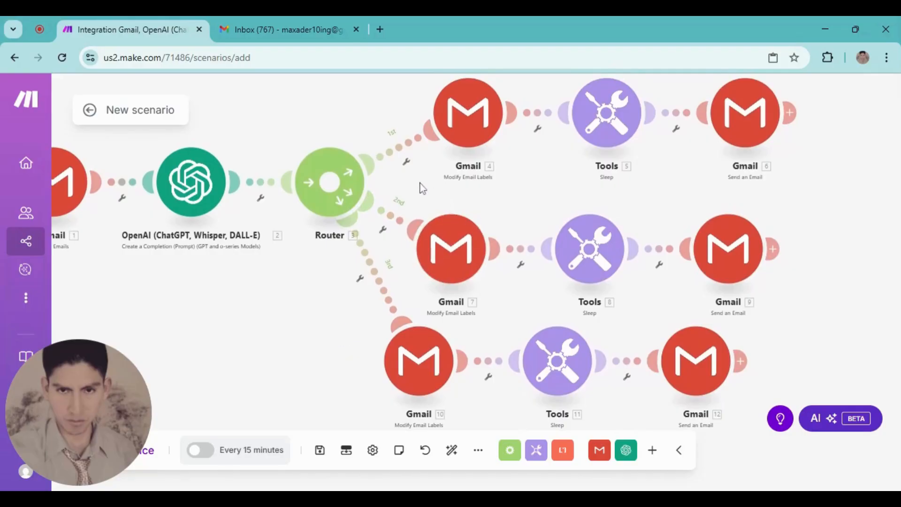
left_click_drag(418, 187, 375, 220)
- Add an 'Engineering' filter on route one: OpenAI 2. Result contains 'Engineering', case insensitive
left_click(375, 219)
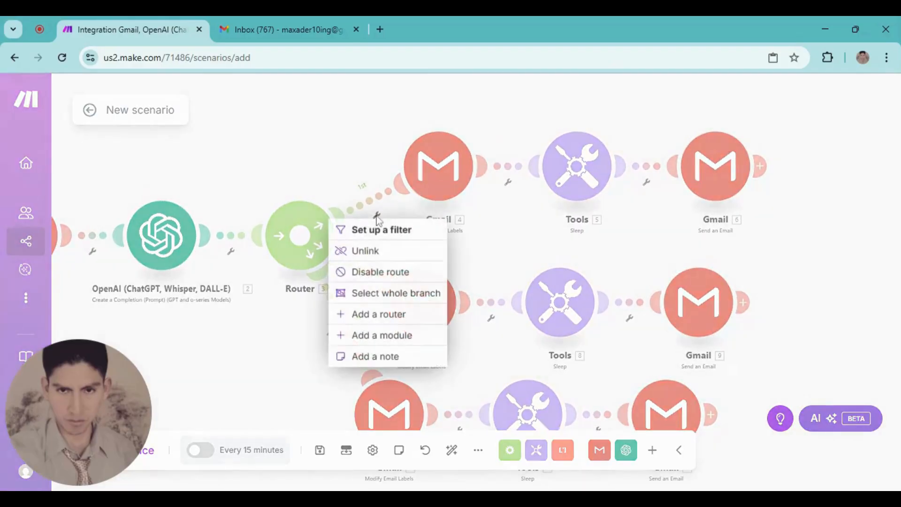
left_click(361, 230)
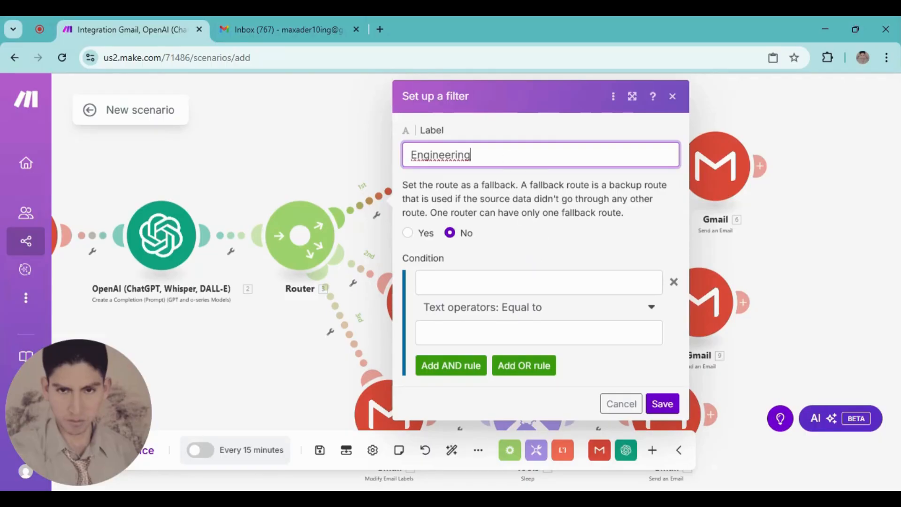
left_click(539, 283)
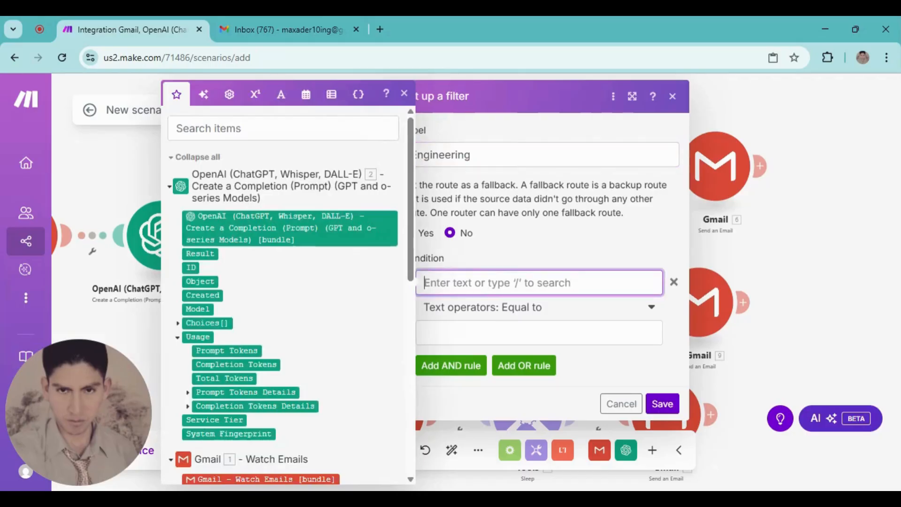
left_click(205, 254)
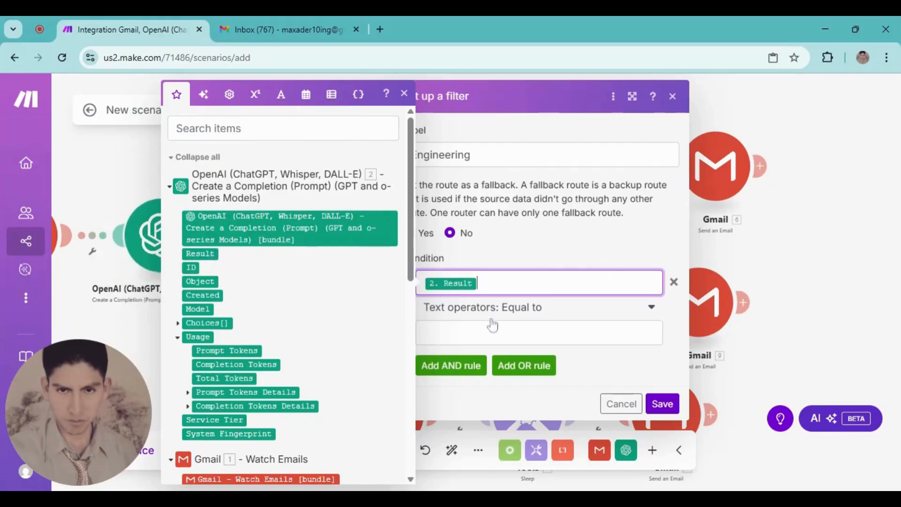
left_click(507, 311)
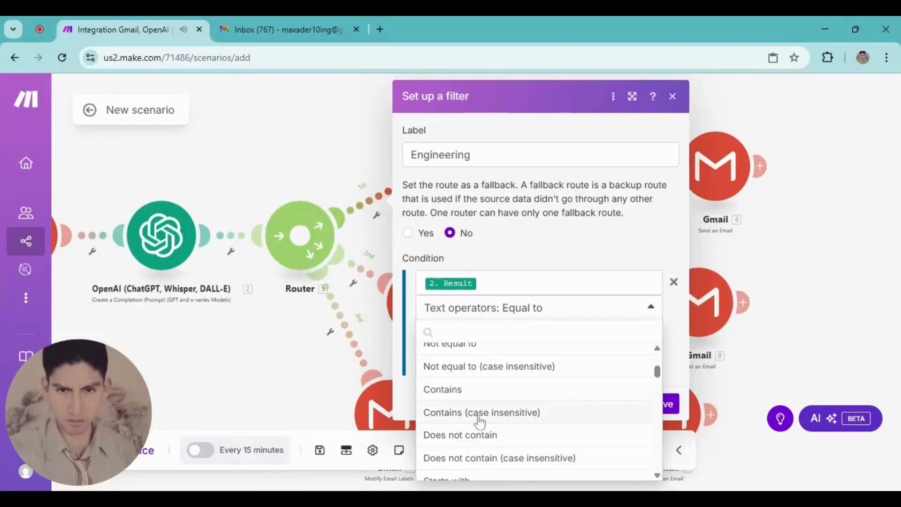
left_click(527, 414)
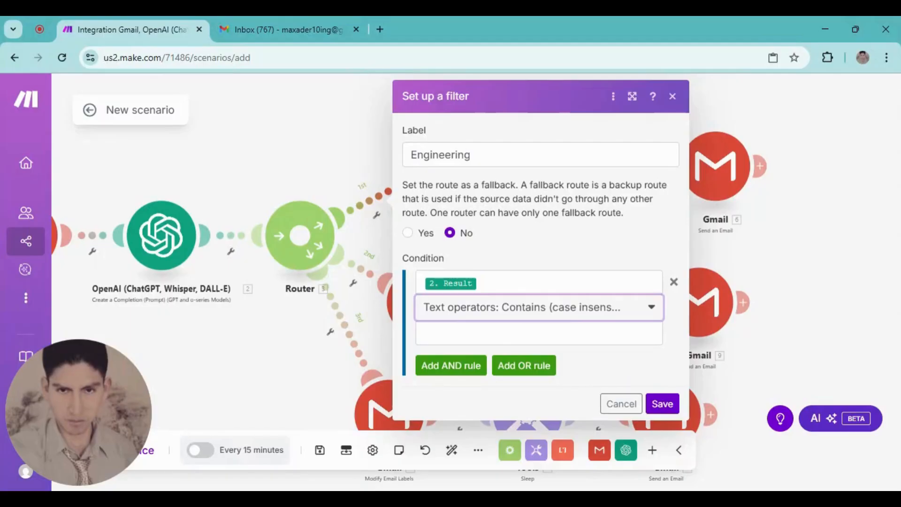
left_click(539, 333)
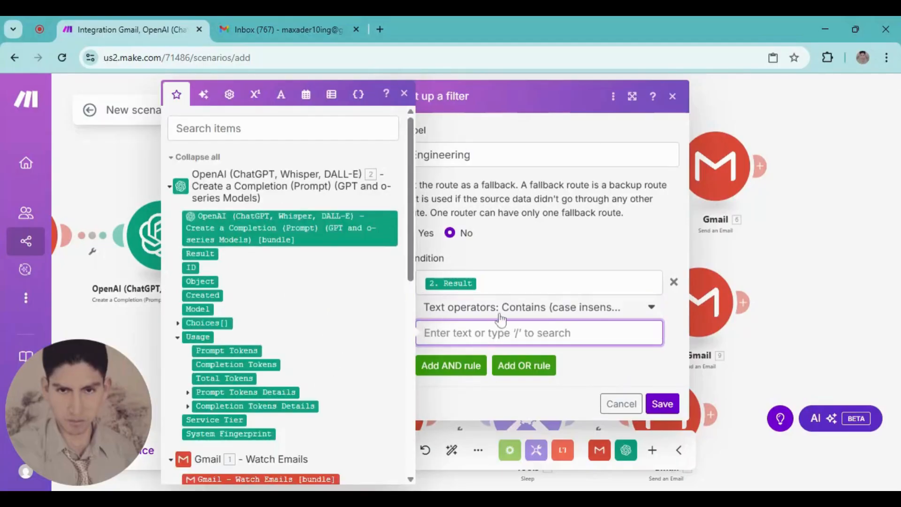
type("Engi")
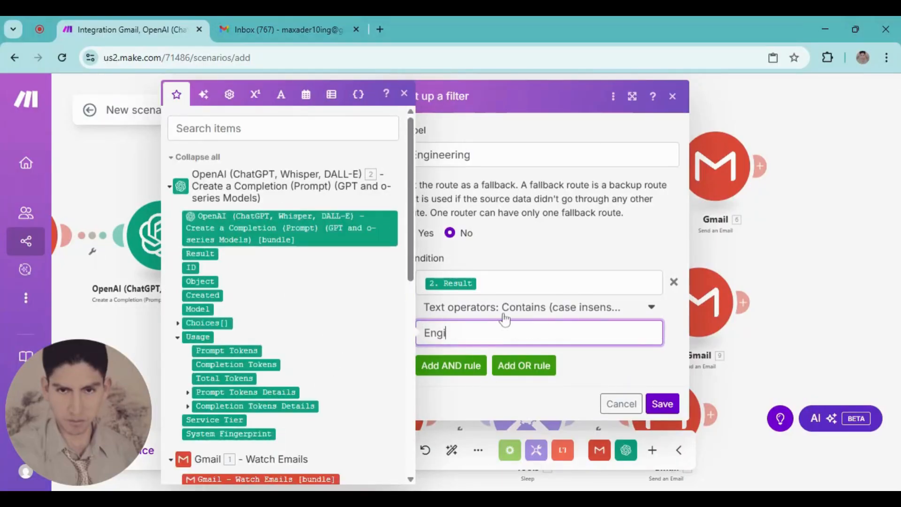
type("neering")
left_click(662, 404)
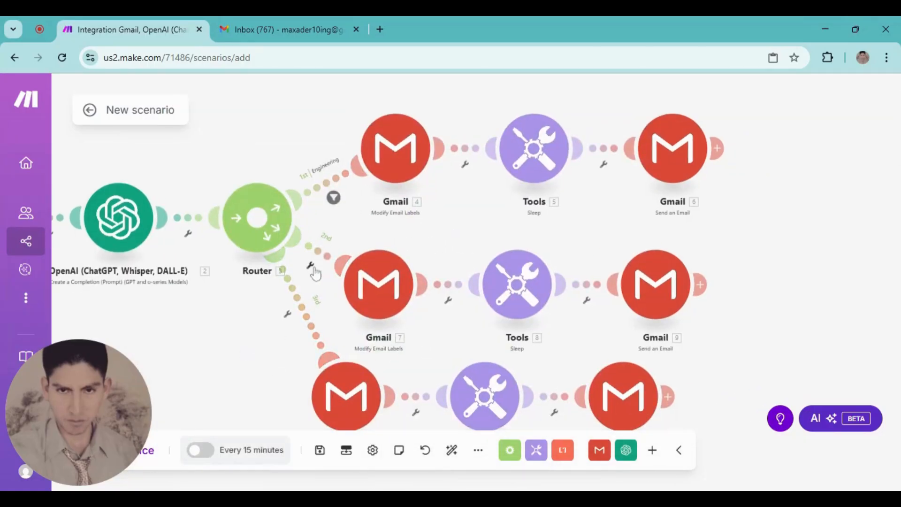
- Add a filter labelled Sales on the second route that checks the OpenAI Result
left_click(310, 267)
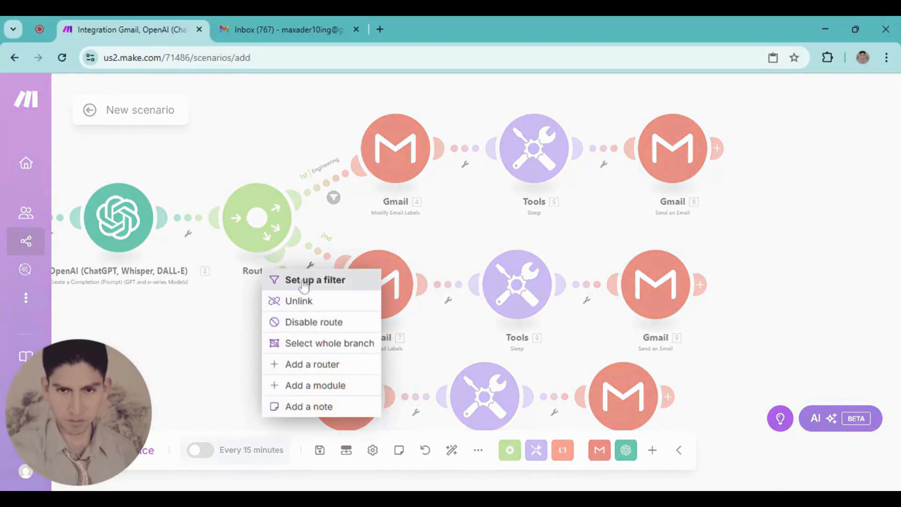
left_click(304, 282)
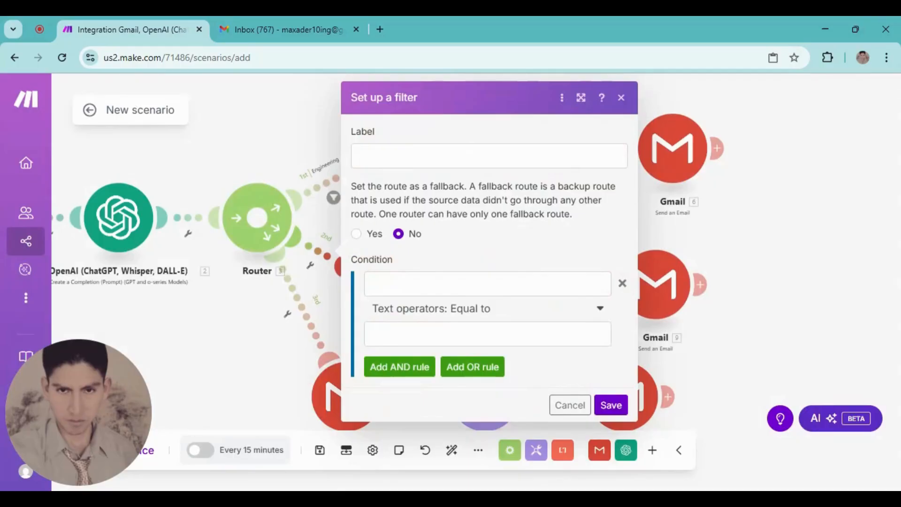
left_click(489, 155)
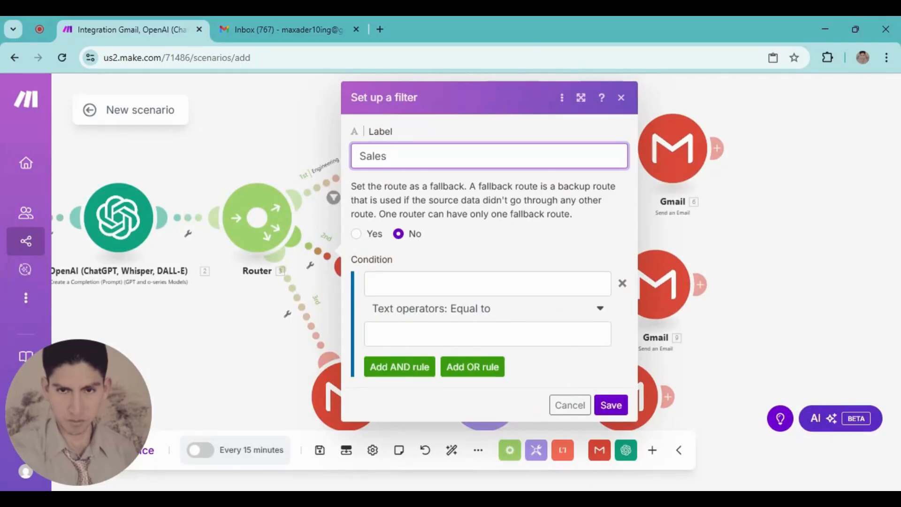
left_click(488, 284)
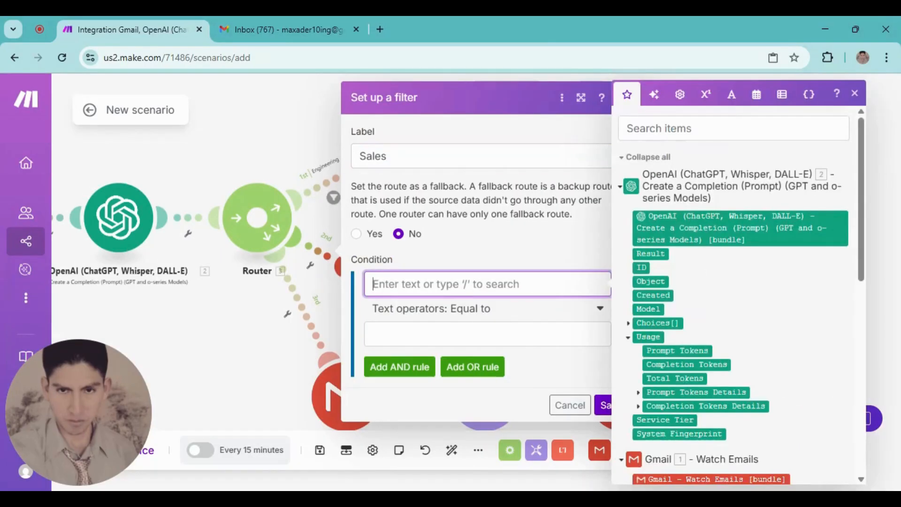
left_click(651, 253)
- Set the condition to Contains (case insensitive) 'Sales' and save the filter
left_click(604, 335)
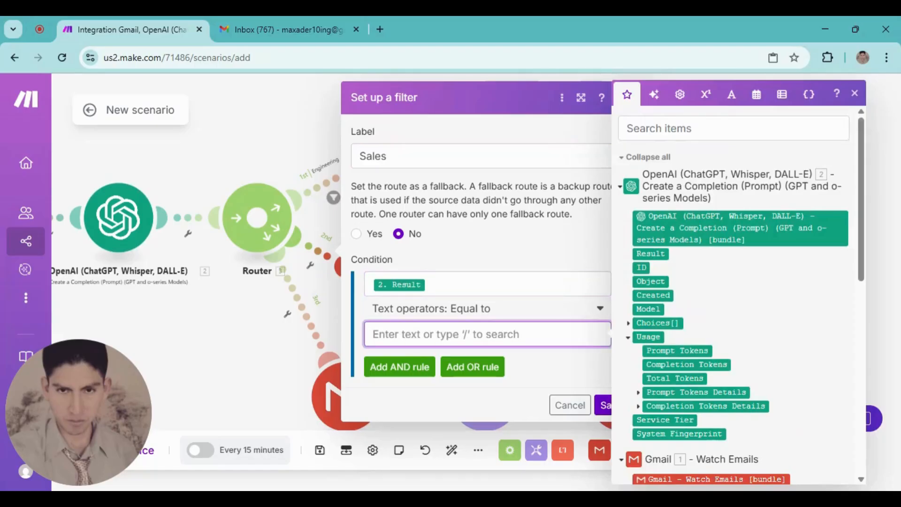
left_click(495, 318)
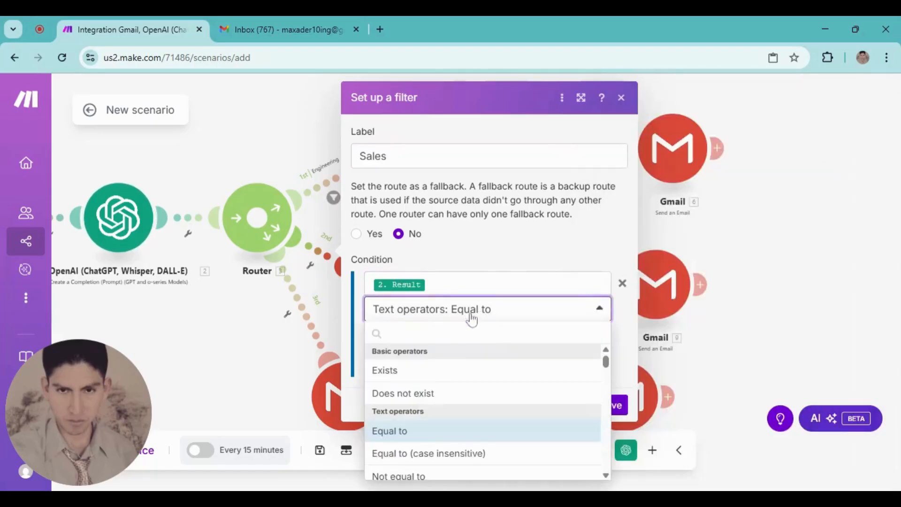
scroll(425, 414, "down", 3)
left_click(432, 413)
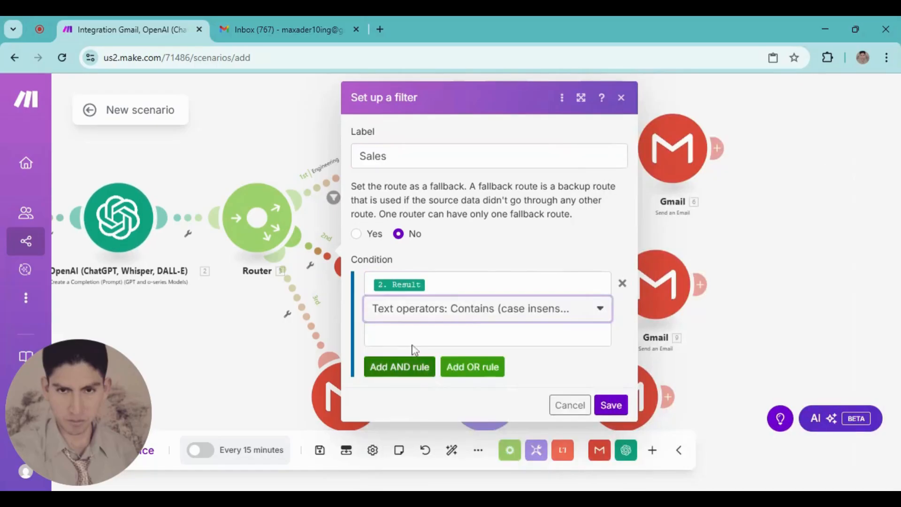
left_click(414, 334)
type("Sales")
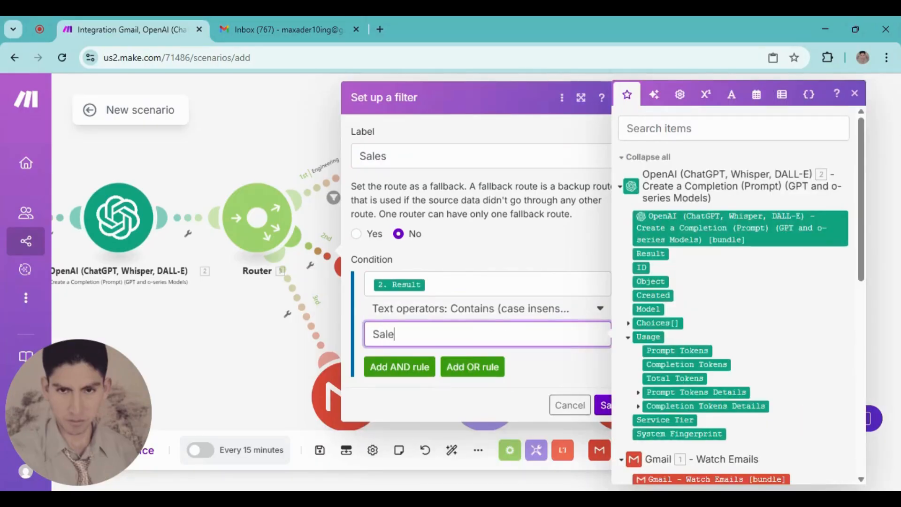
left_click(603, 405)
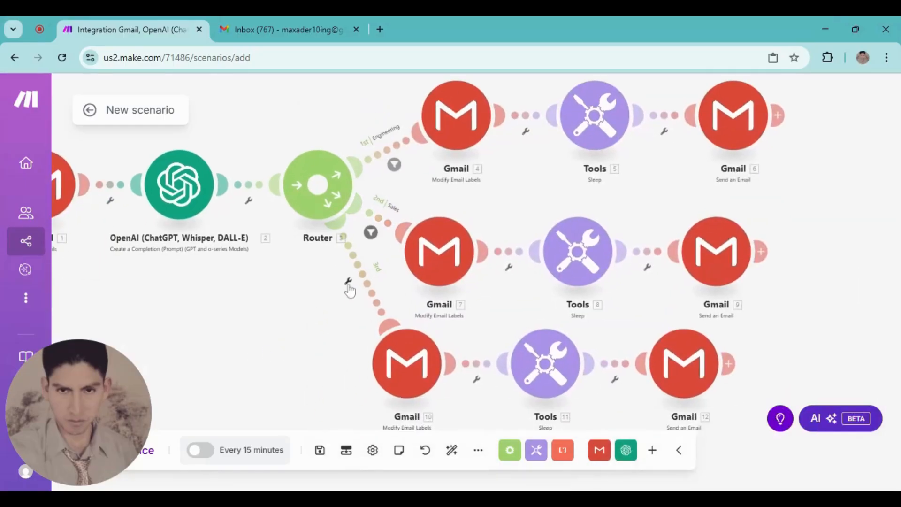
left_click(348, 283)
- Add a filter labelled Marketing on the third route that checks the OpenAI Result
left_click(352, 295)
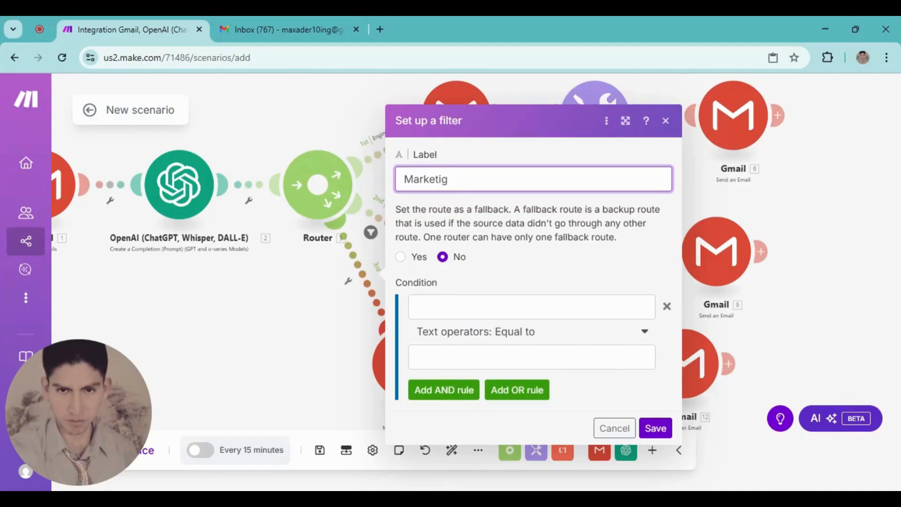
type("Marketig")
key("BackSpace")
type("ng")
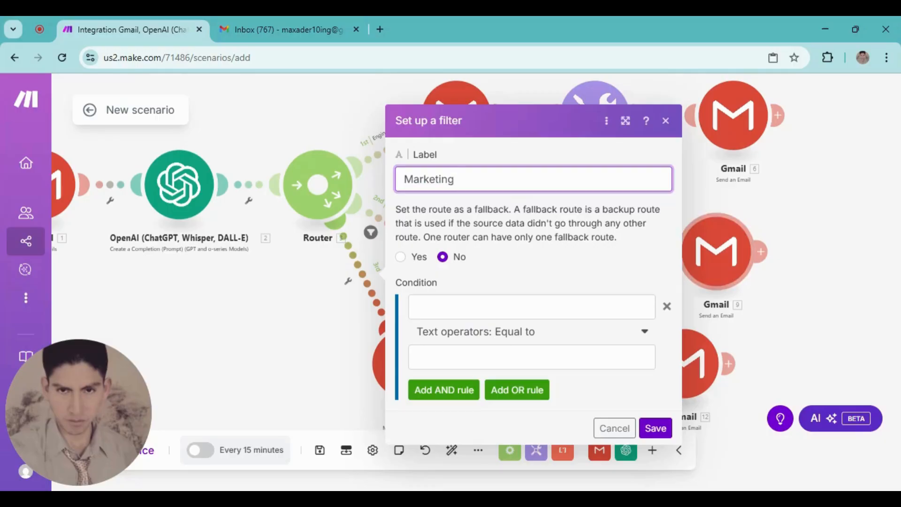
left_click(532, 307)
left_click(193, 254)
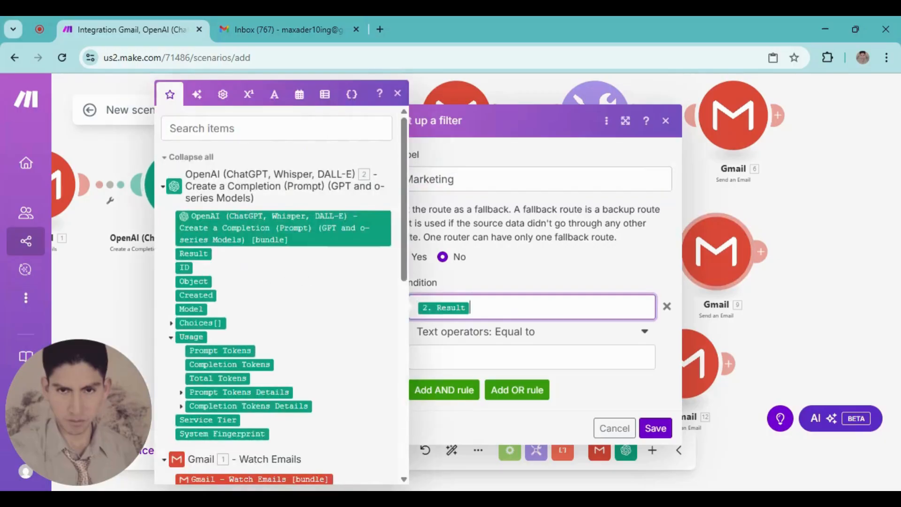
- Set the condition to Contains (case insensitive) 'Marketing' and save the filter
left_click(418, 357)
left_click(561, 335)
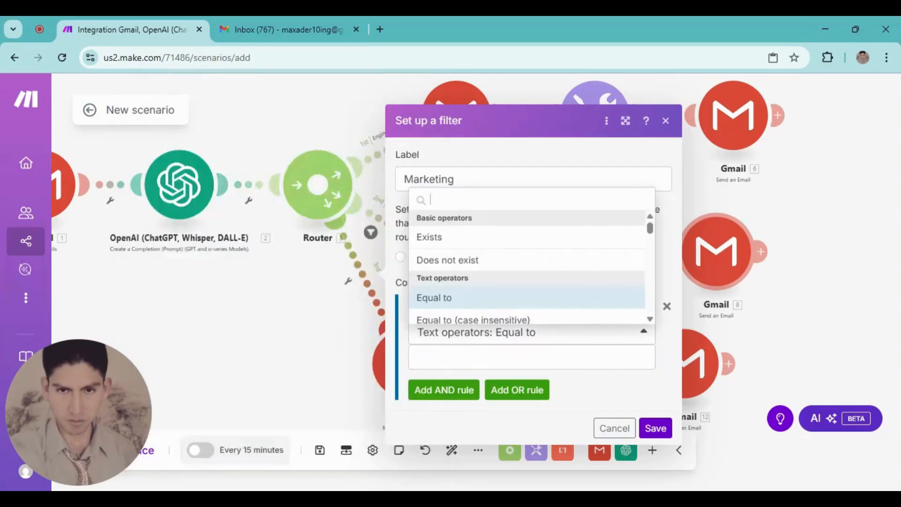
scroll(460, 301, "down", 2)
scroll(459, 301, "down", 5)
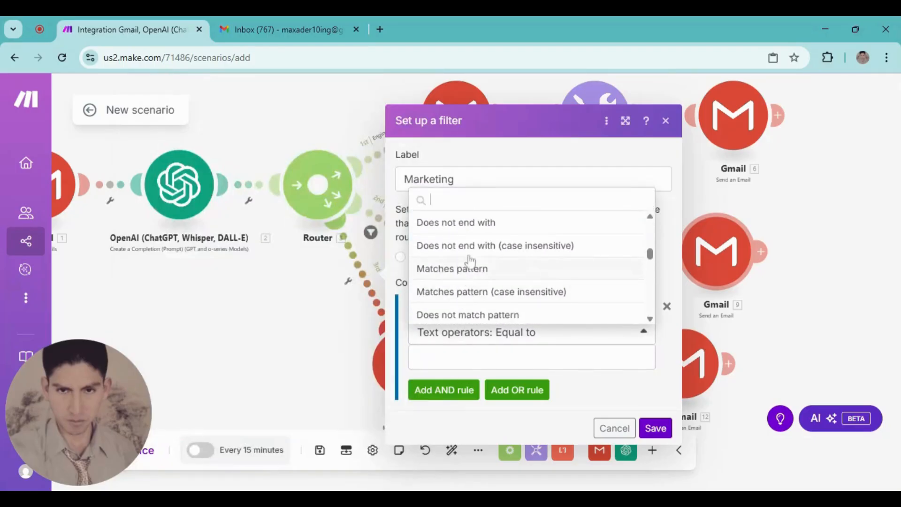
scroll(463, 294, "up", 3)
scroll(463, 295, "up", 5)
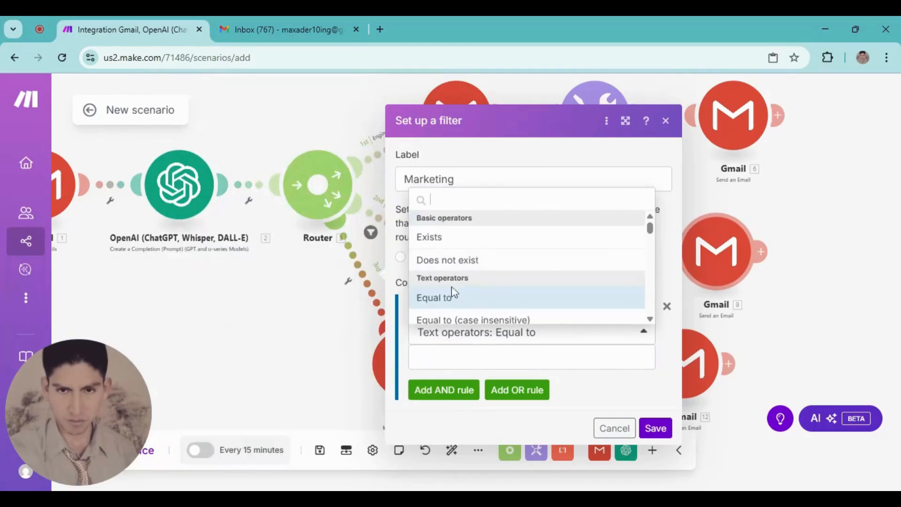
scroll(453, 294, "down", 2)
scroll(456, 296, "up", 2)
scroll(459, 297, "down", 2)
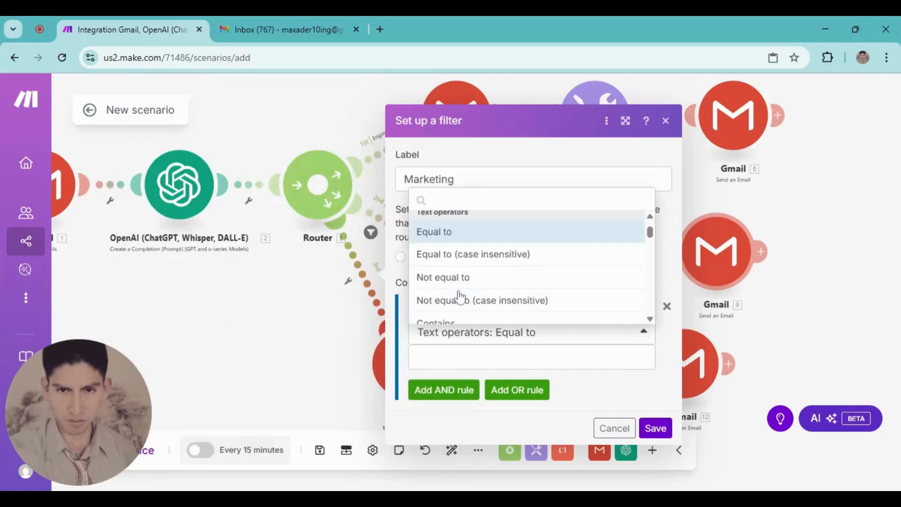
scroll(456, 300, "down", 2)
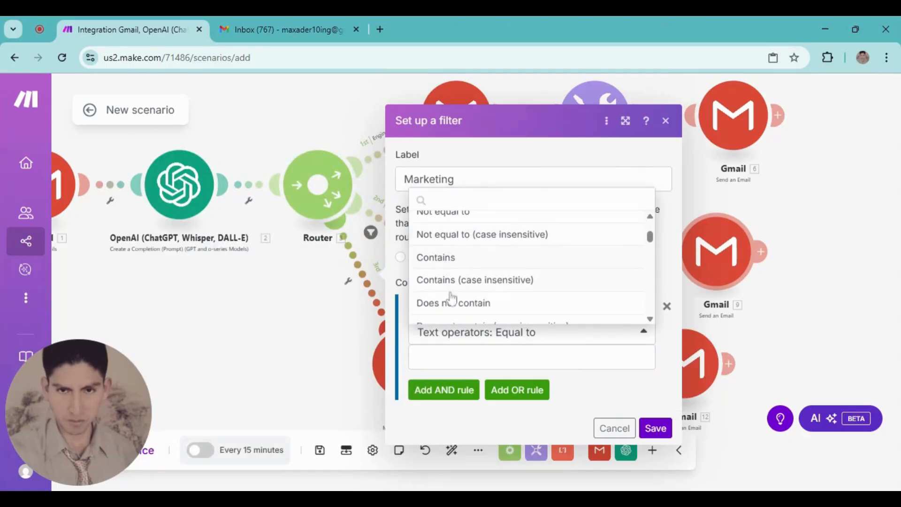
left_click(451, 289)
left_click(469, 357)
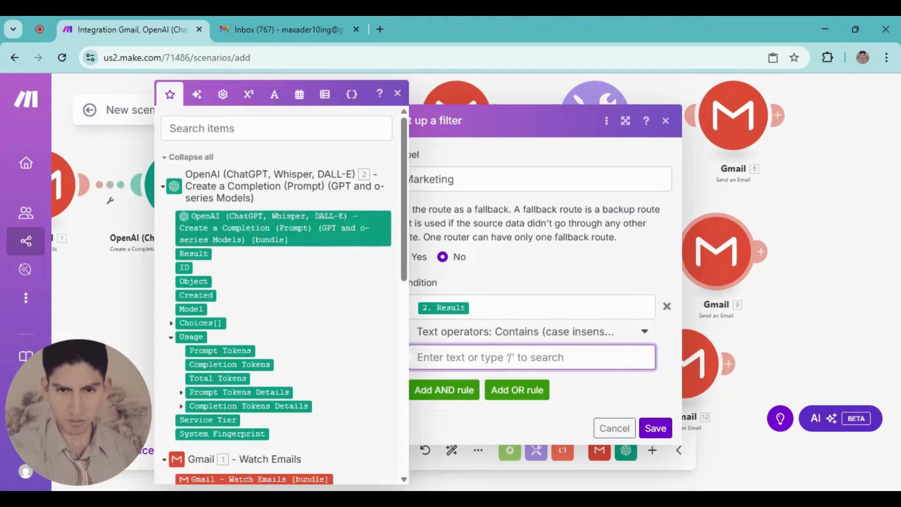
type("Ma")
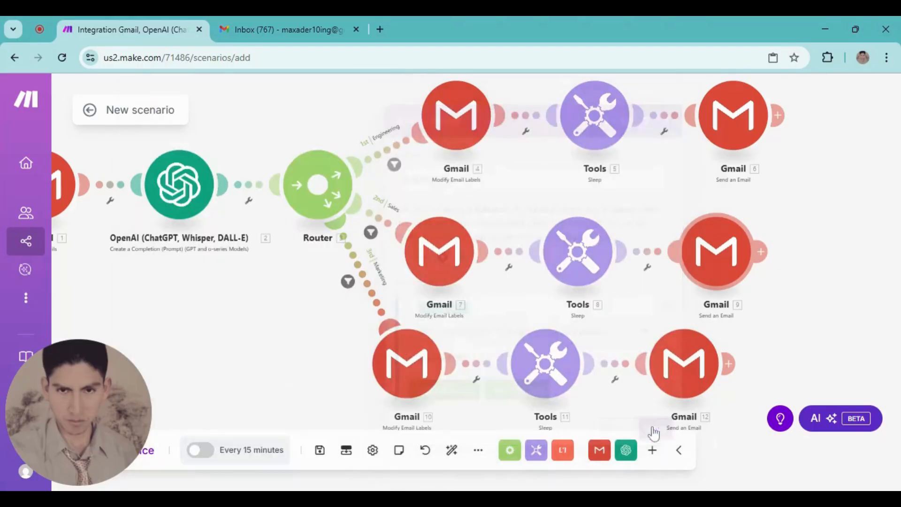
left_click(654, 428)
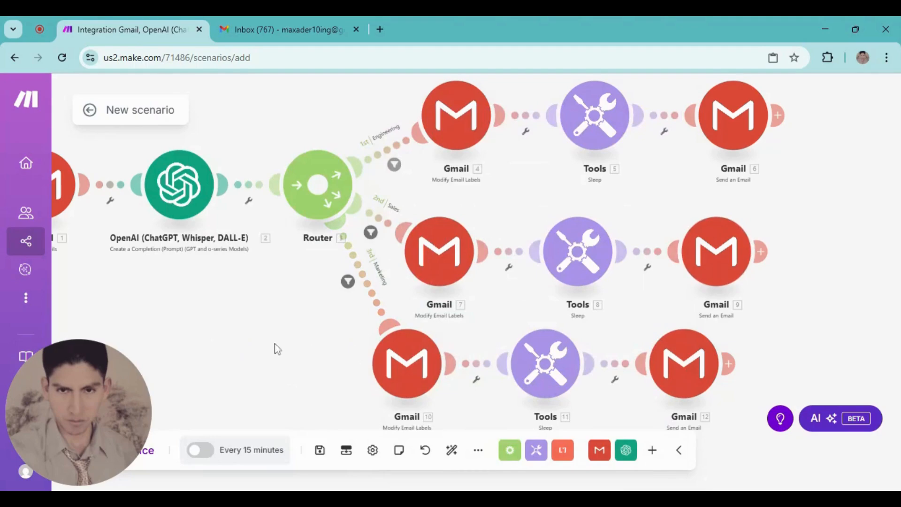
- Auto-align the scenario's modules and save the scenario
scroll(277, 349, "down", 3)
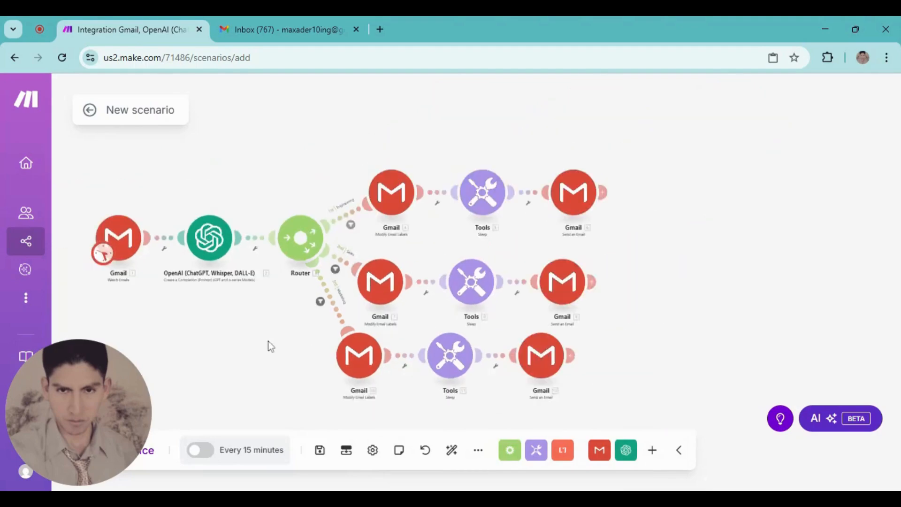
left_click(452, 459)
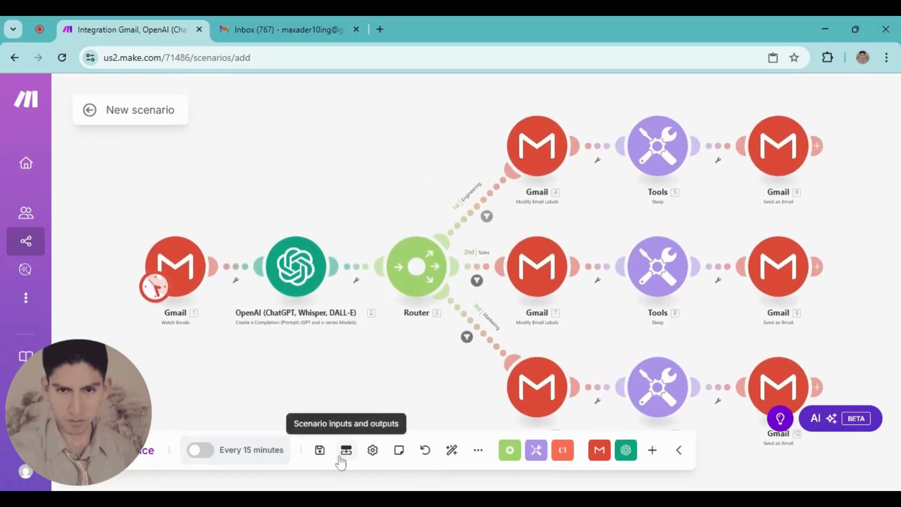
left_click(318, 462)
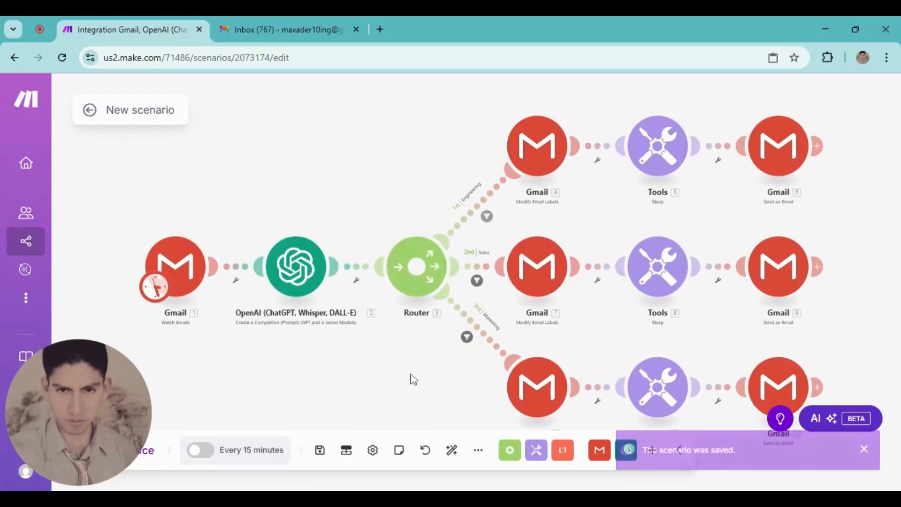
- Dismiss the module picker and switch back to the Gmail inbox
left_click_drag(415, 374, 399, 352)
left_click(399, 348)
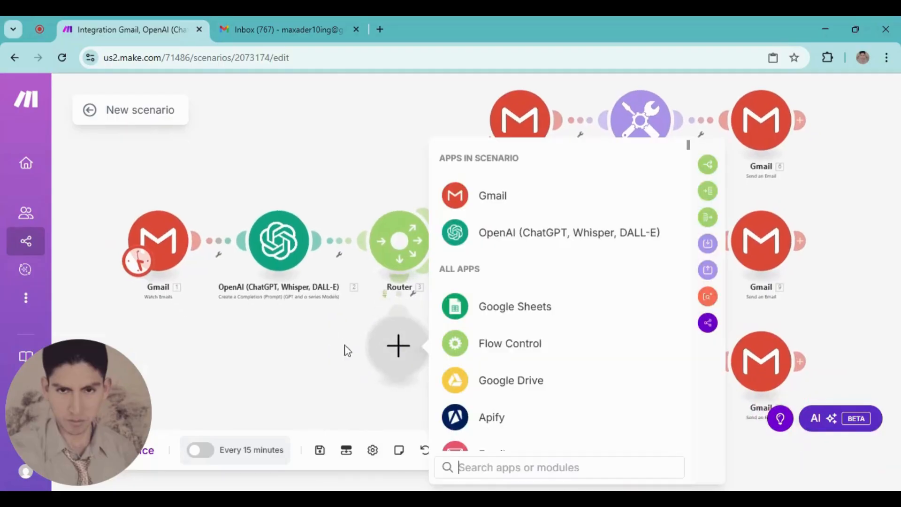
left_click(348, 127)
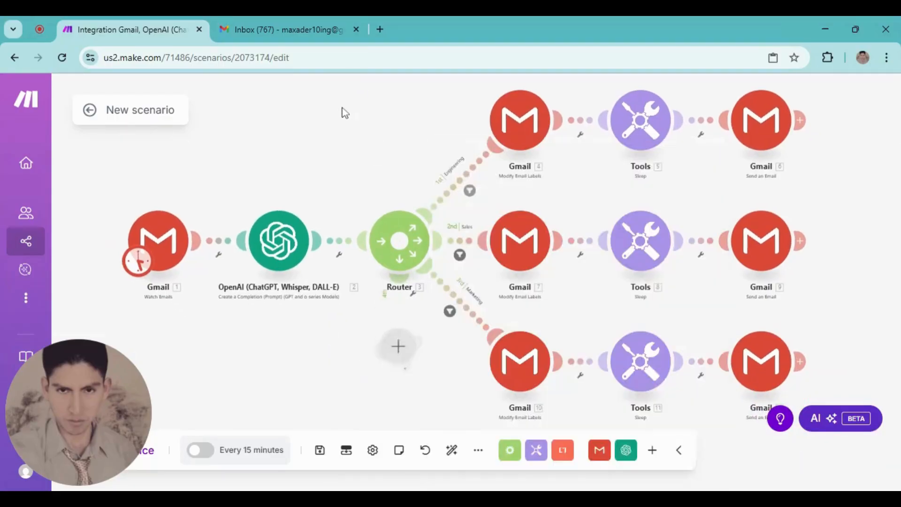
left_click(276, 28)
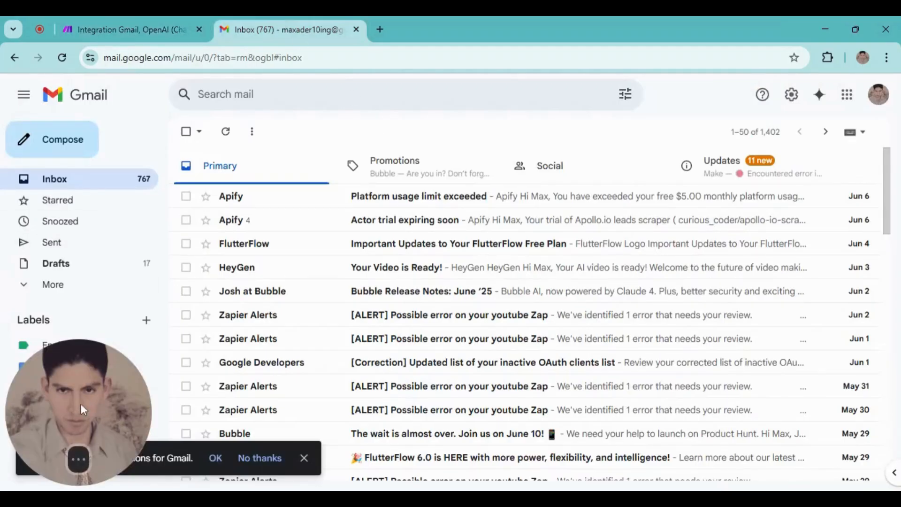
left_click_drag(81, 410, 149, 410)
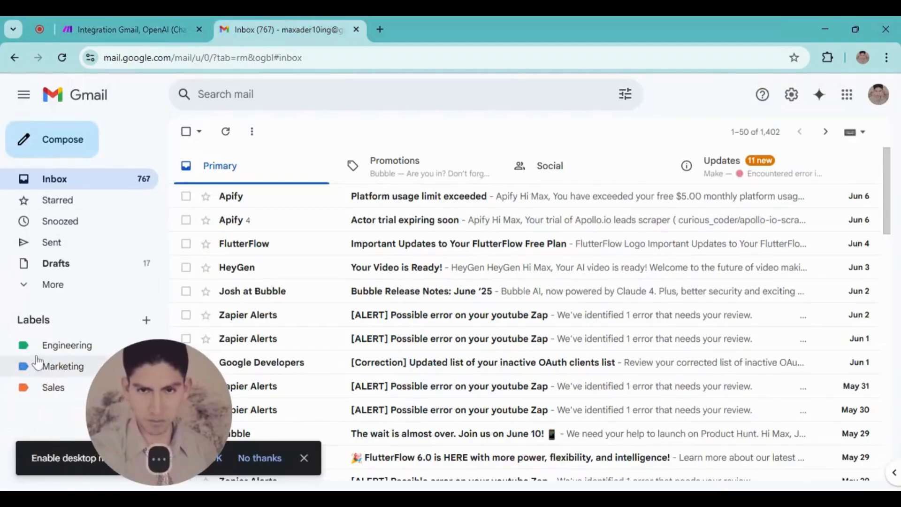
left_click_drag(148, 386, 122, 384)
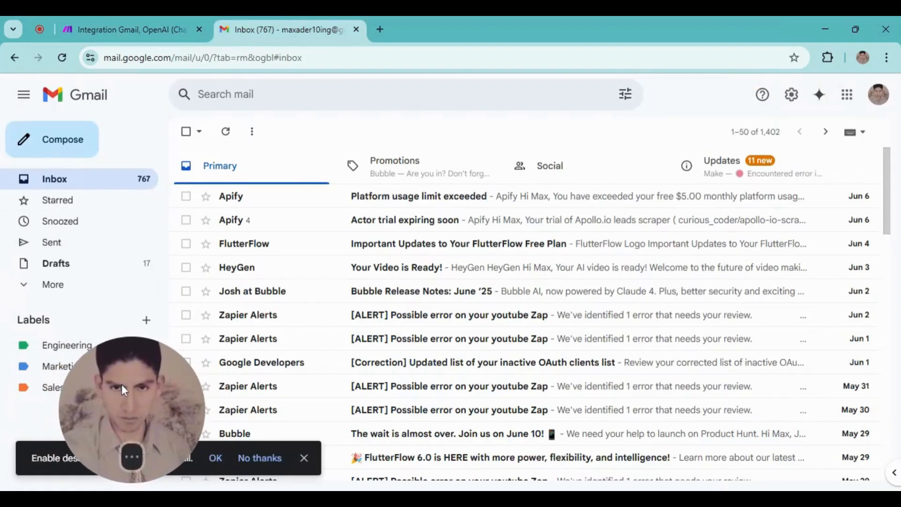
left_click(59, 348)
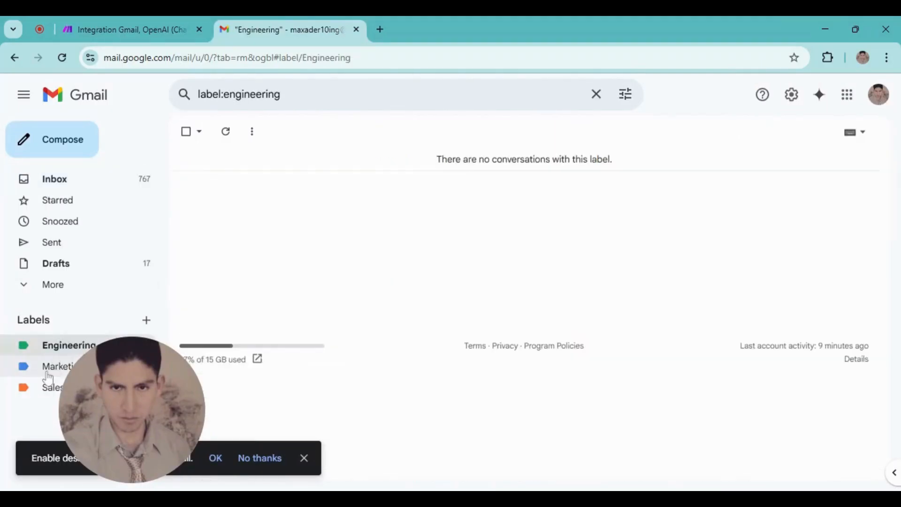
left_click(50, 375)
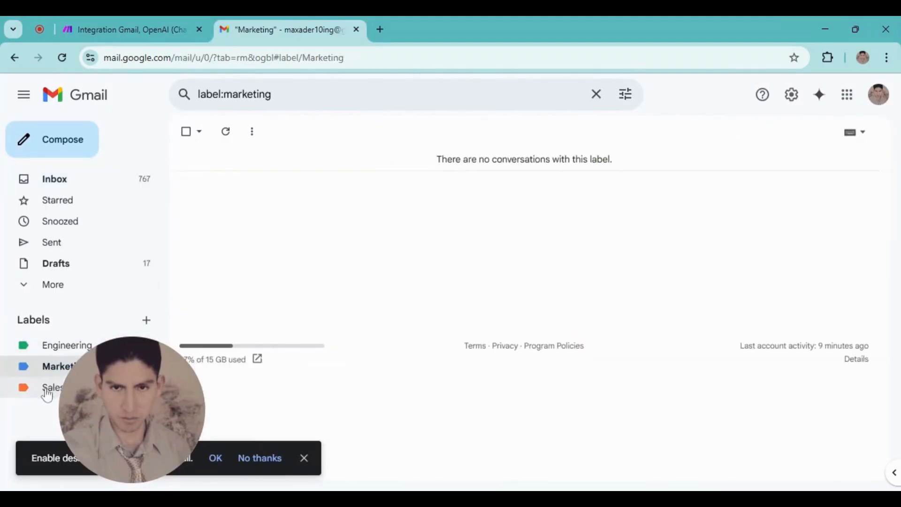
left_click(52, 350)
left_click(48, 374)
left_click(49, 388)
left_click(57, 347)
left_click(72, 187)
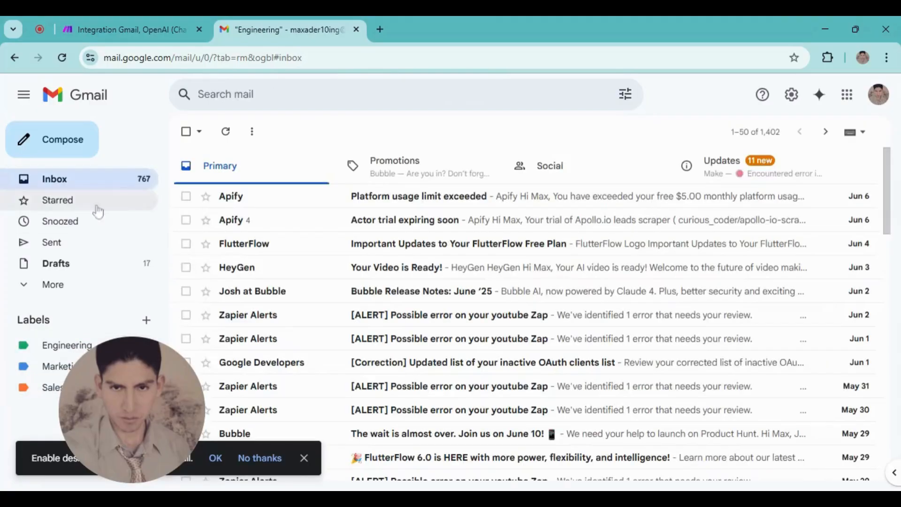
left_click_drag(124, 371, 90, 367)
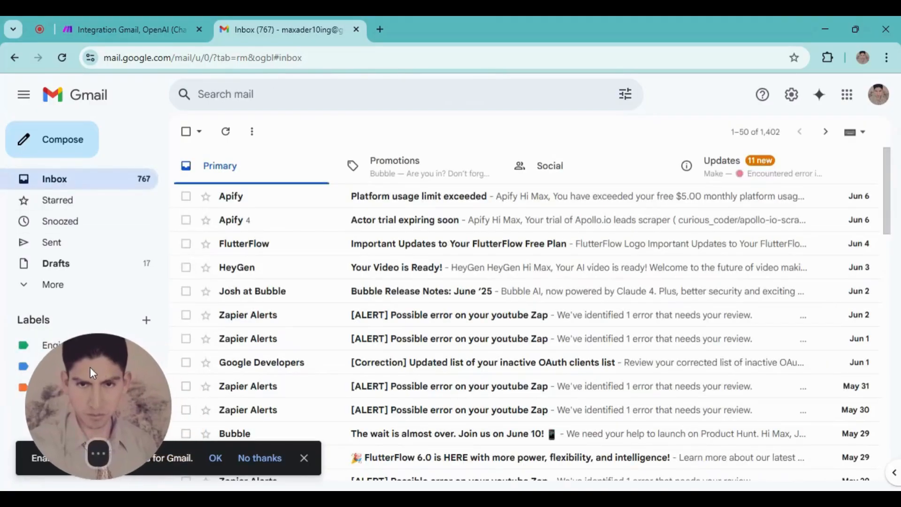
left_click(46, 142)
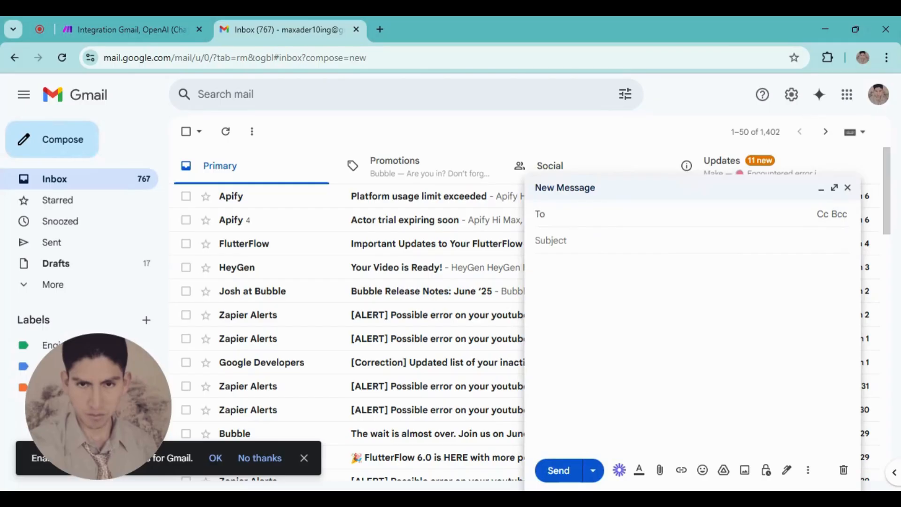
- Address the test email to the suggested contact with subject 'Technical Question'
type("maxader")
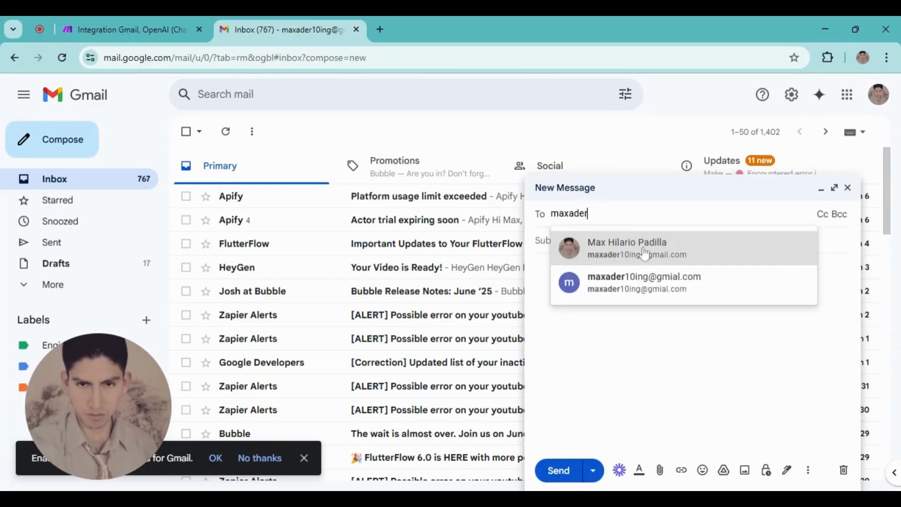
left_click(589, 254)
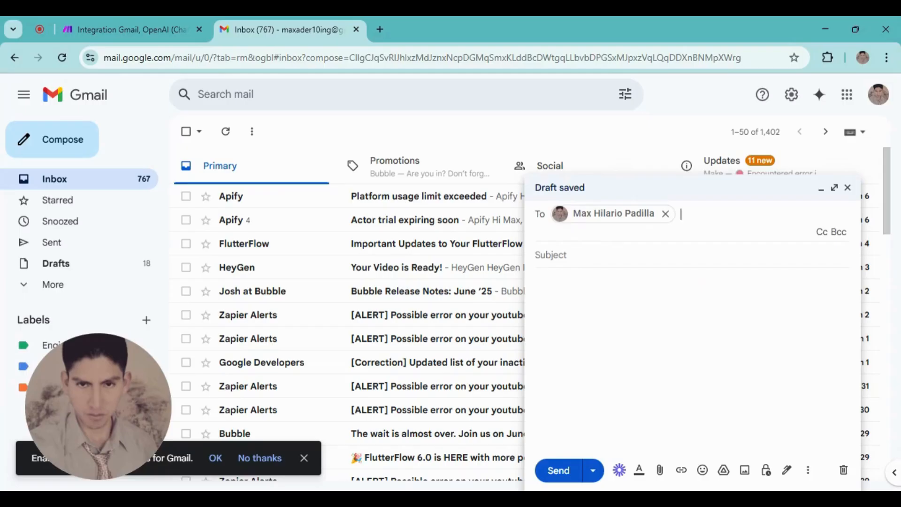
left_click(549, 259)
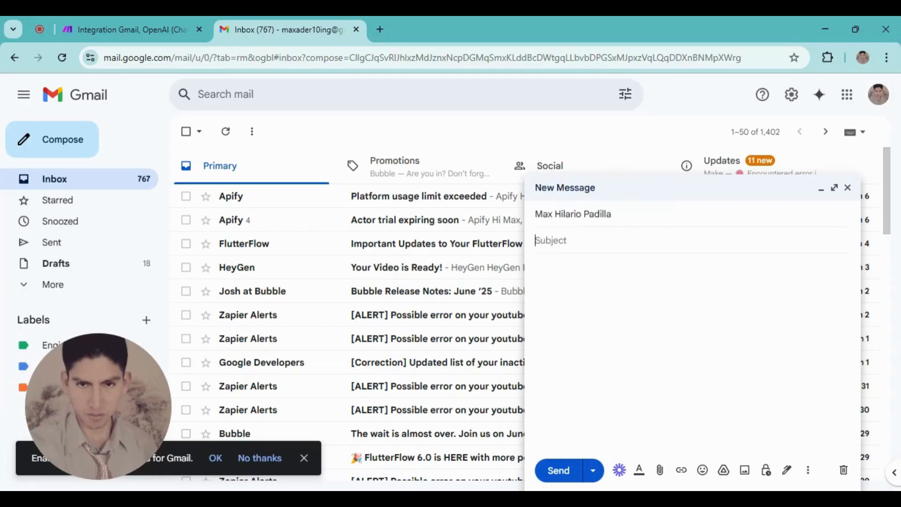
type("Technical Question")
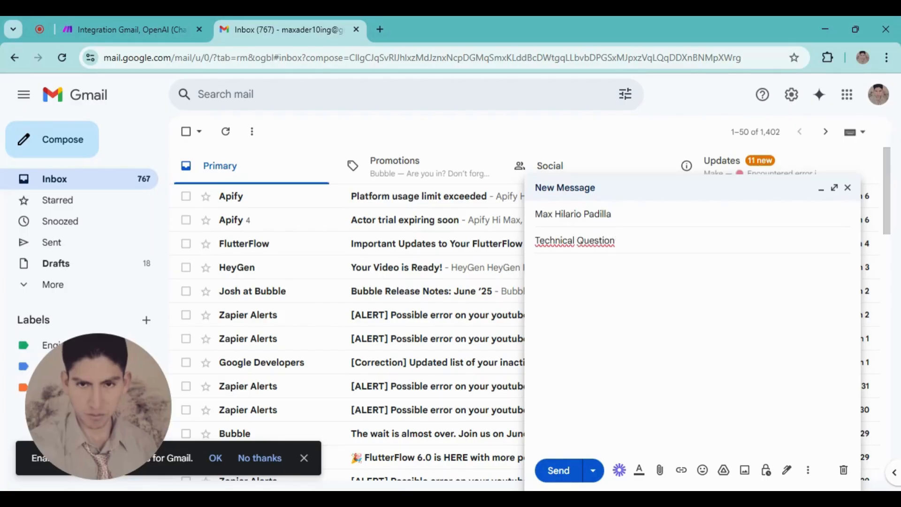
- Write 'What is the output speed of the gear?' in the body and send it
left_click(536, 266)
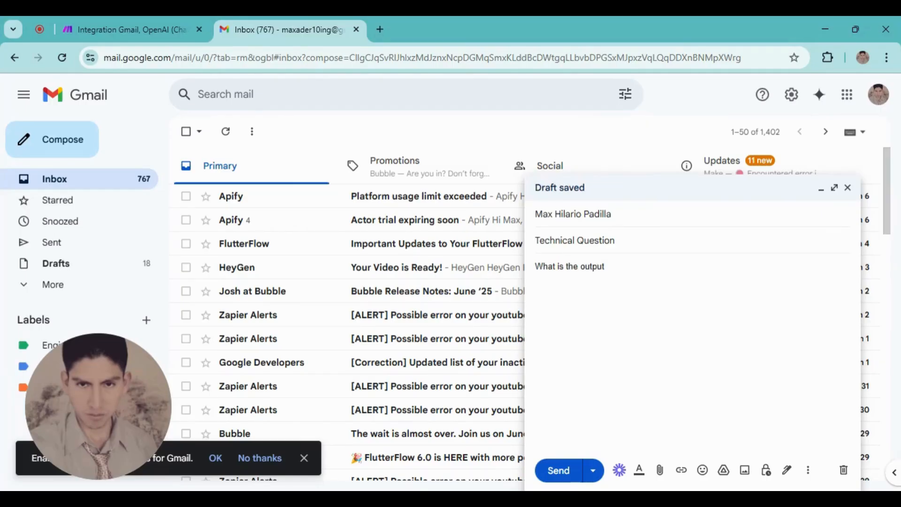
type("speed o")
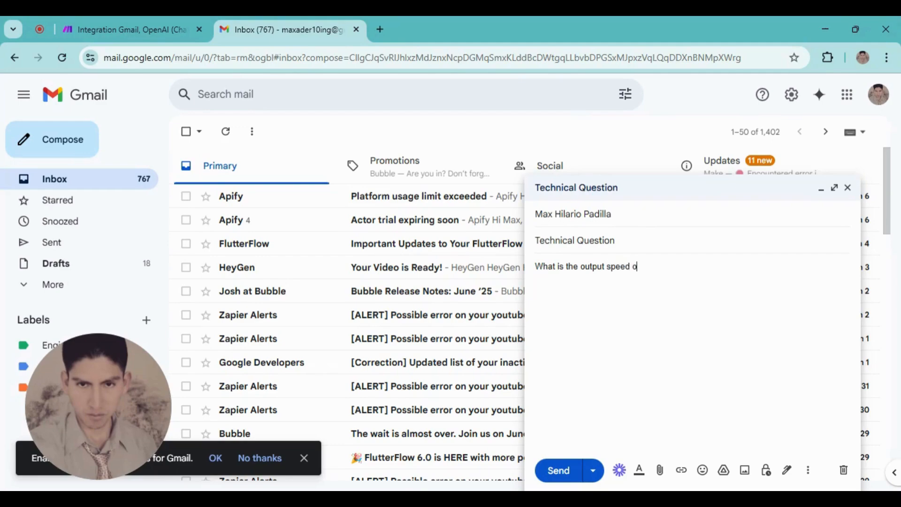
type("f the gear?")
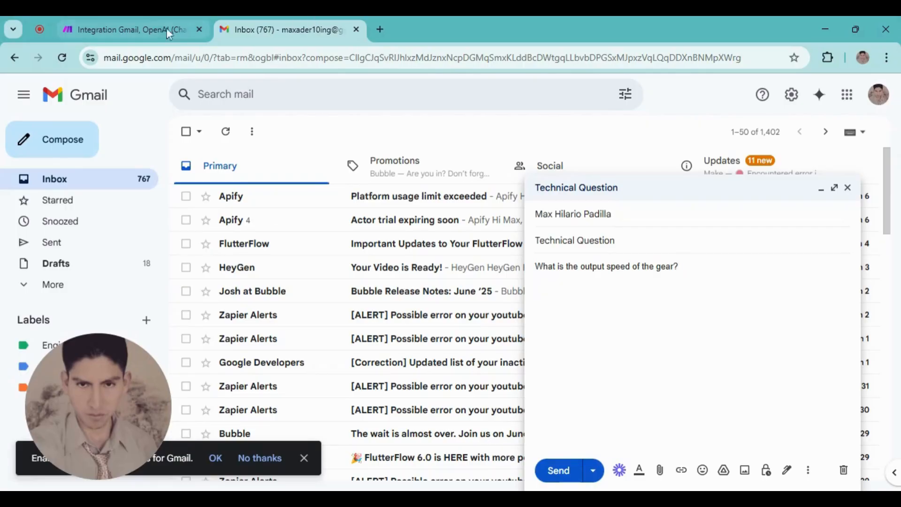
left_click(559, 470)
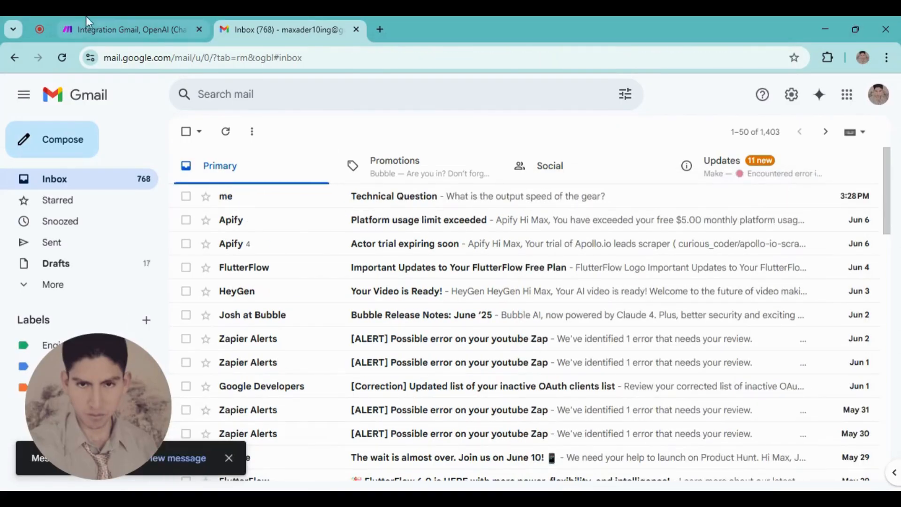
- Run the Make scenario once to process the test email, then return to Gmail
left_click(137, 26)
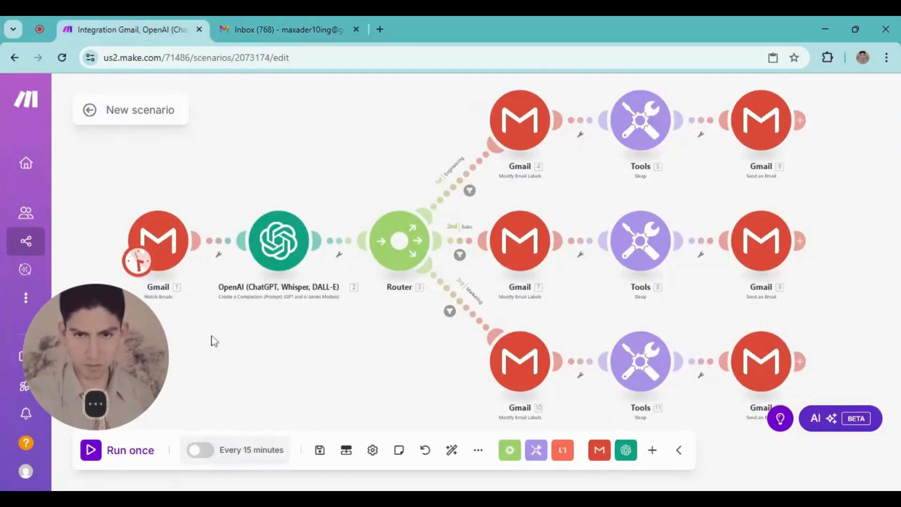
left_click(92, 452)
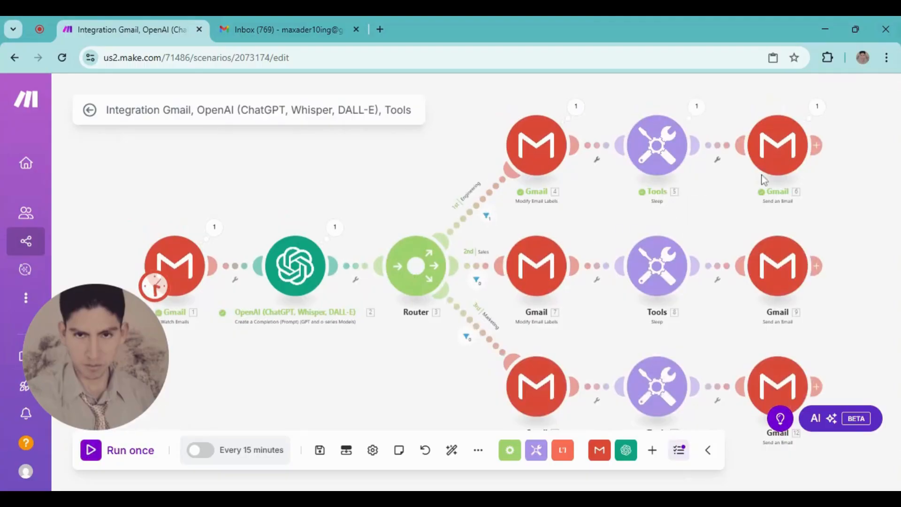
left_click(286, 29)
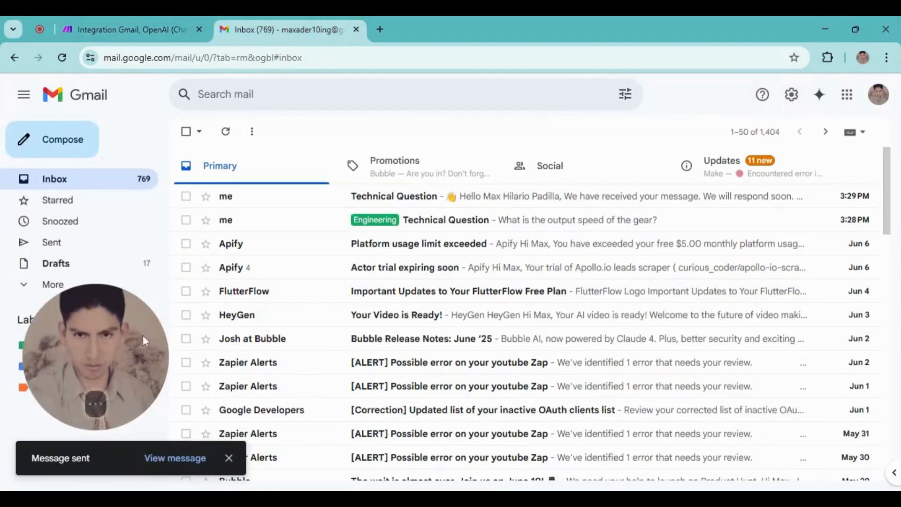
- Filter Gmail by the Engineering label and open the tagged 'Technical Question' email
left_click_drag(143, 334, 198, 378)
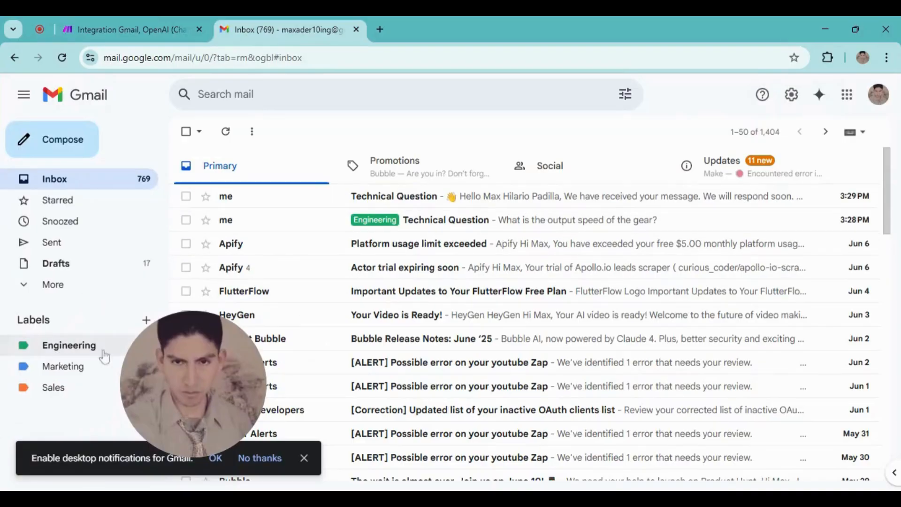
left_click_drag(180, 371, 198, 373)
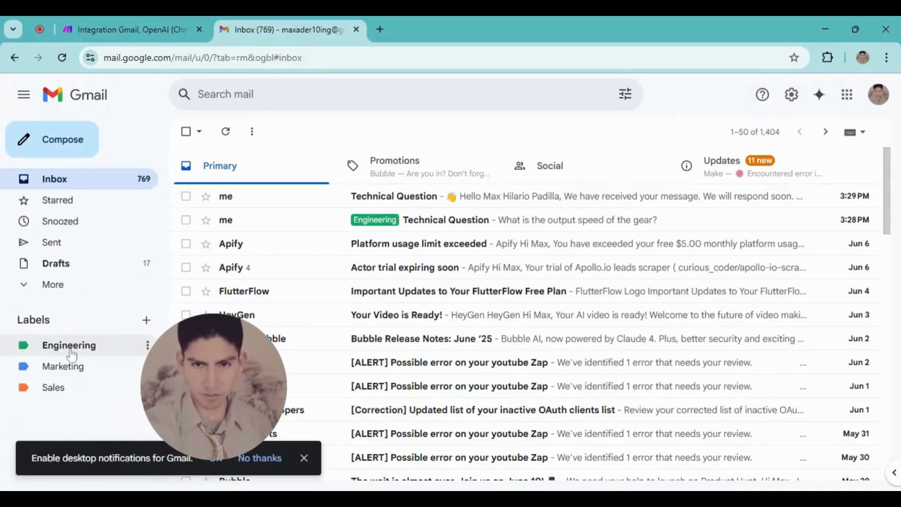
left_click(125, 20)
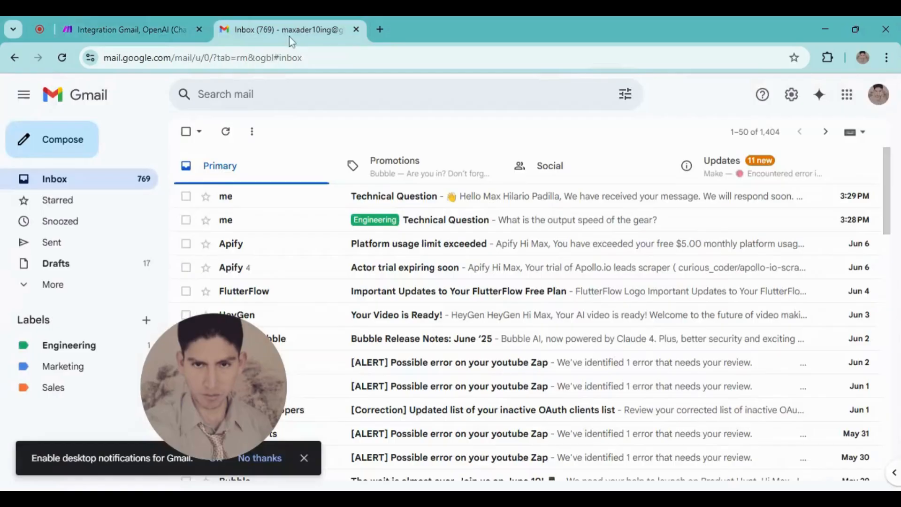
left_click(287, 29)
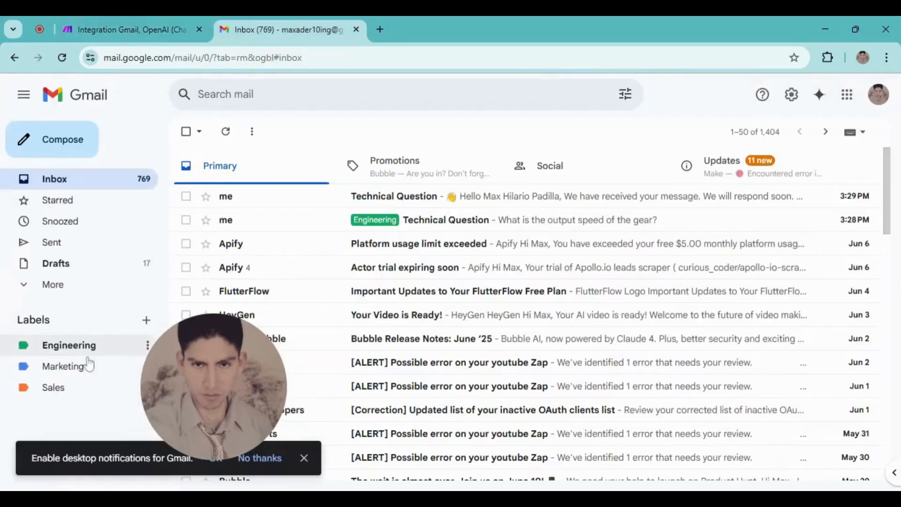
left_click(63, 345)
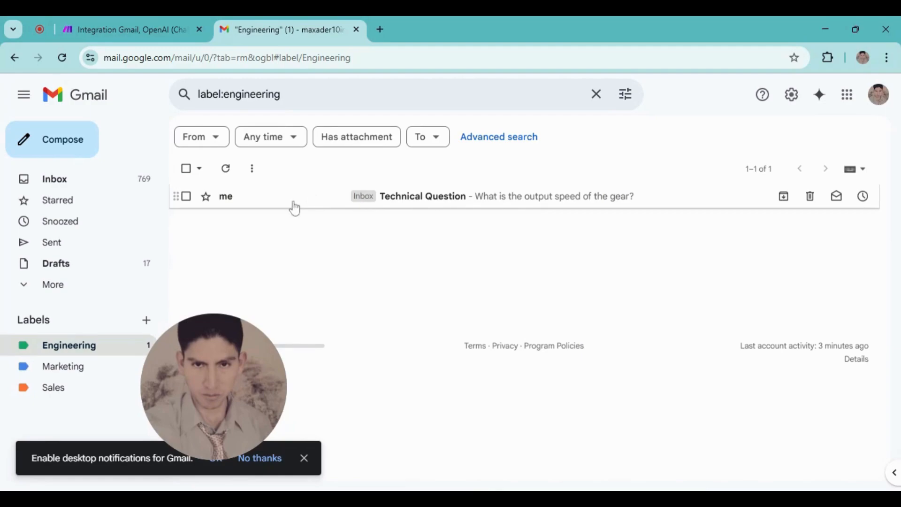
left_click(416, 205)
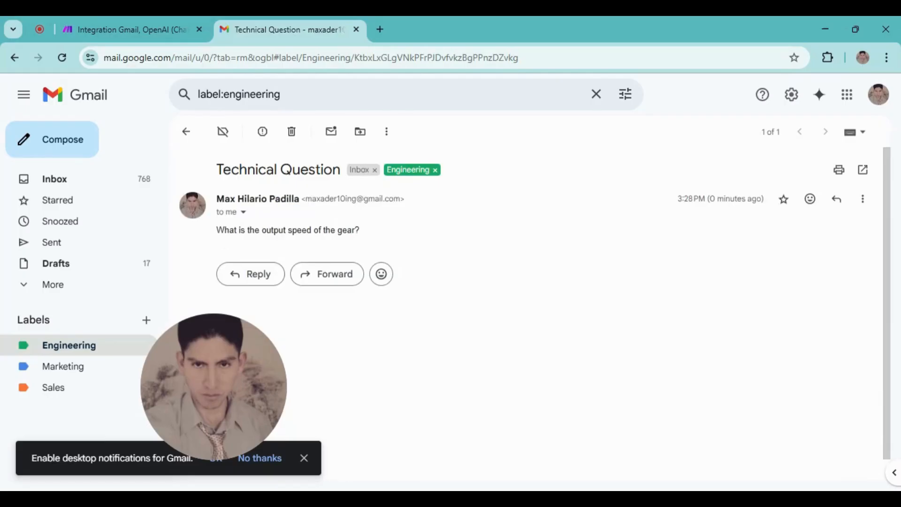
- Go back to the inbox and open the automatic reply confirming the message was received
left_click_drag(359, 232, 217, 233)
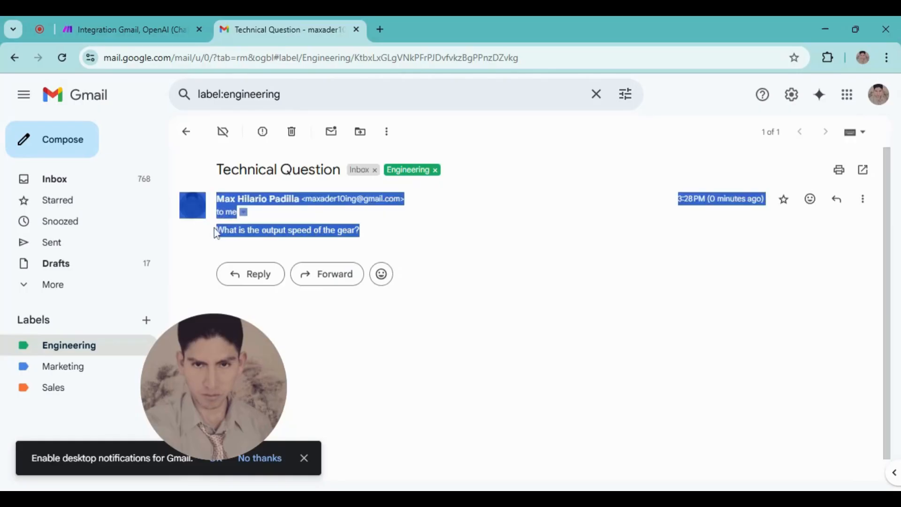
left_click(388, 242)
left_click(187, 132)
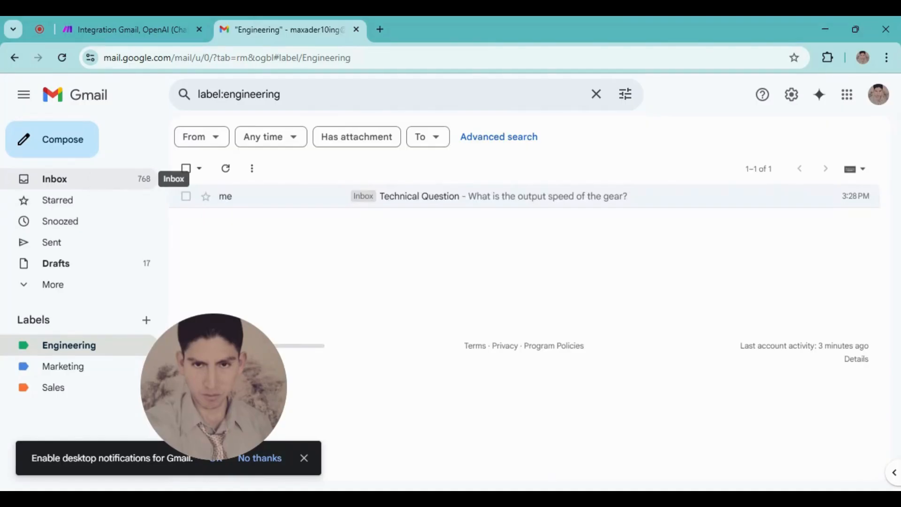
left_click(92, 183)
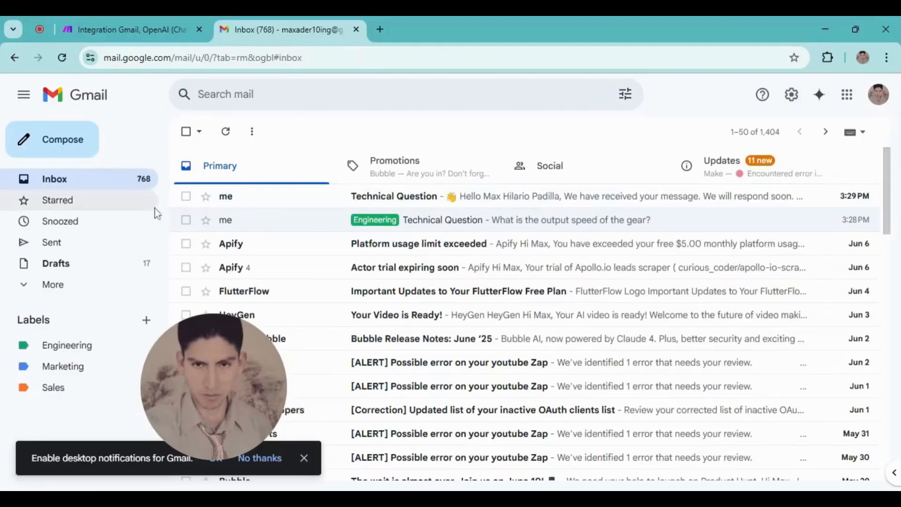
left_click(386, 196)
left_click_drag(234, 379, 109, 378)
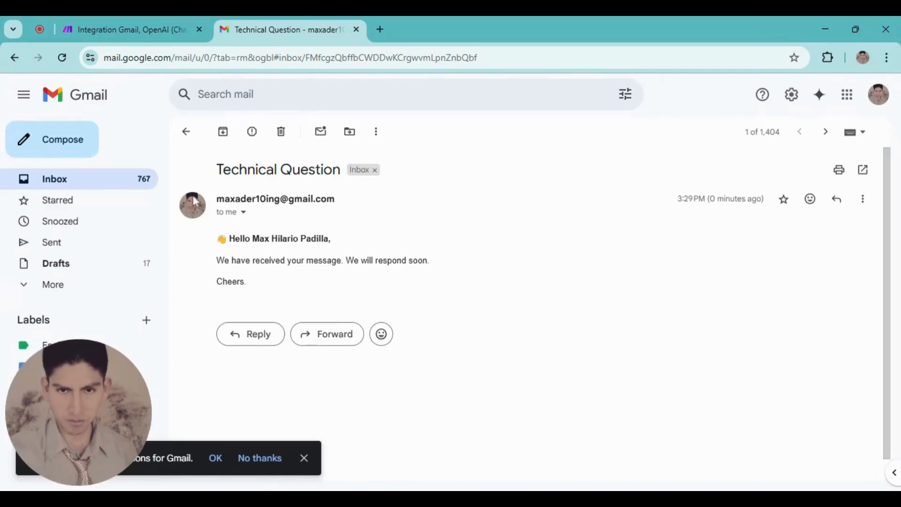
left_click(136, 18)
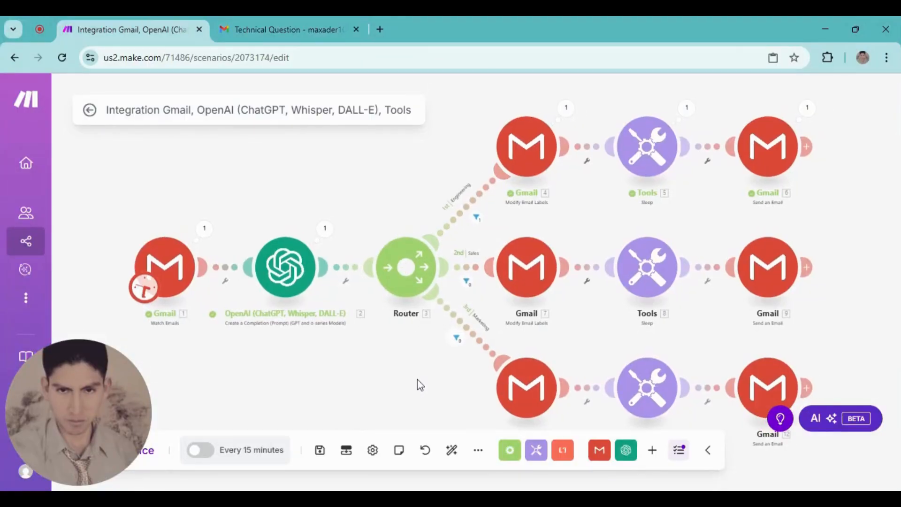
- Pan across the scenario to confirm only the Engineering route processed one bundle
left_click_drag(430, 392, 415, 390)
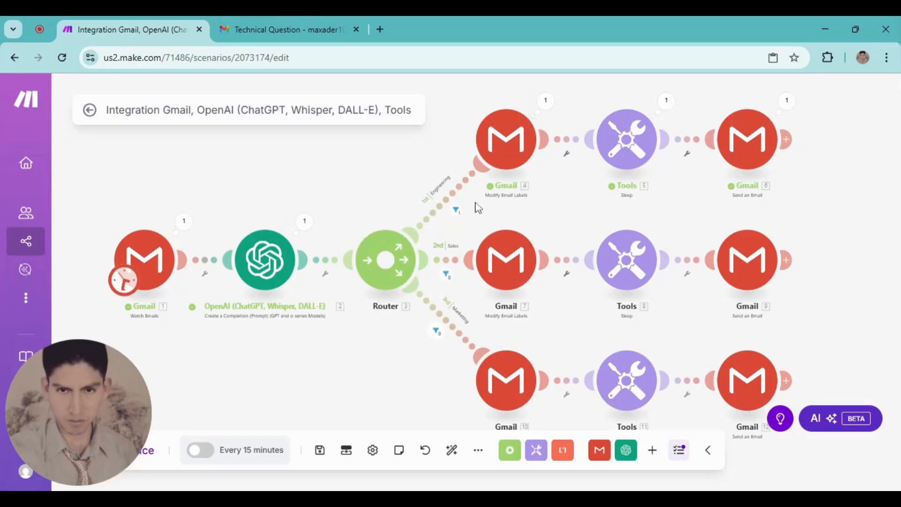
mouse_move(686, 195)
left_mouse_down()
mouse_move(617, 201)
mouse_move(687, 192)
left_mouse_up()
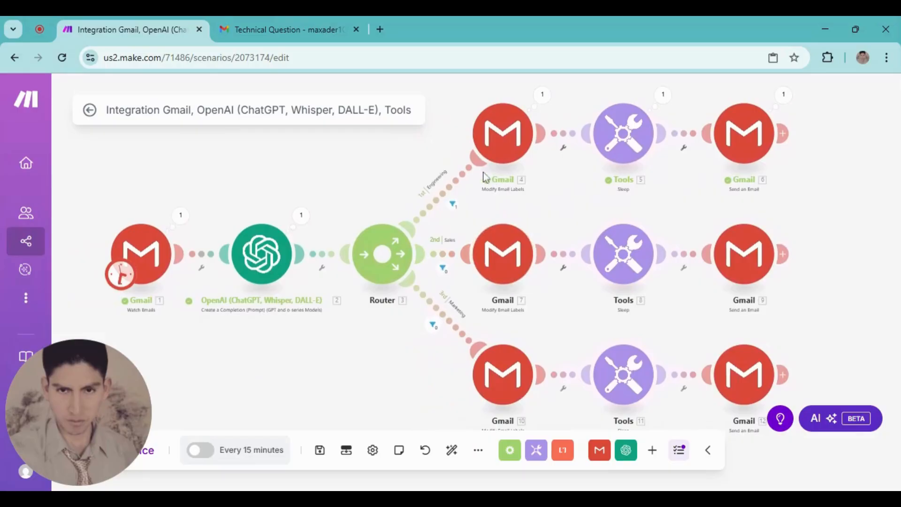
left_click_drag(420, 290, 407, 224)
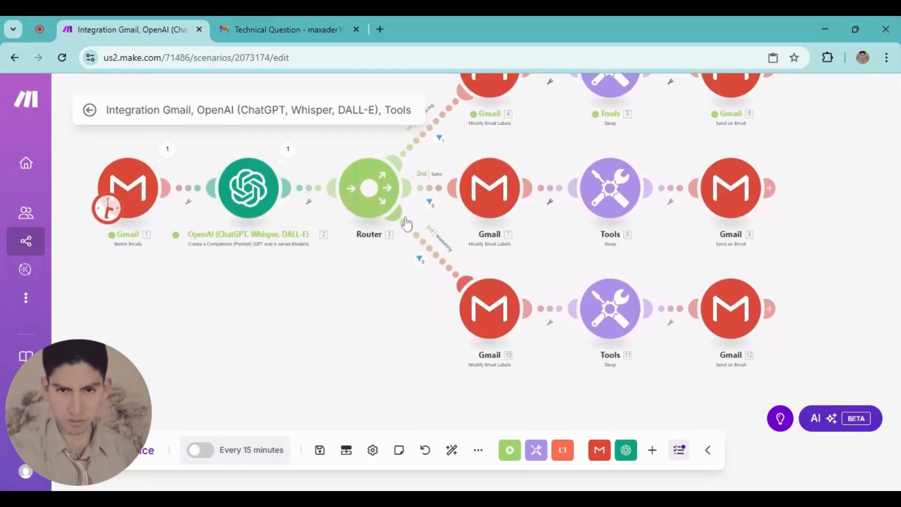
left_click_drag(412, 342, 409, 376)
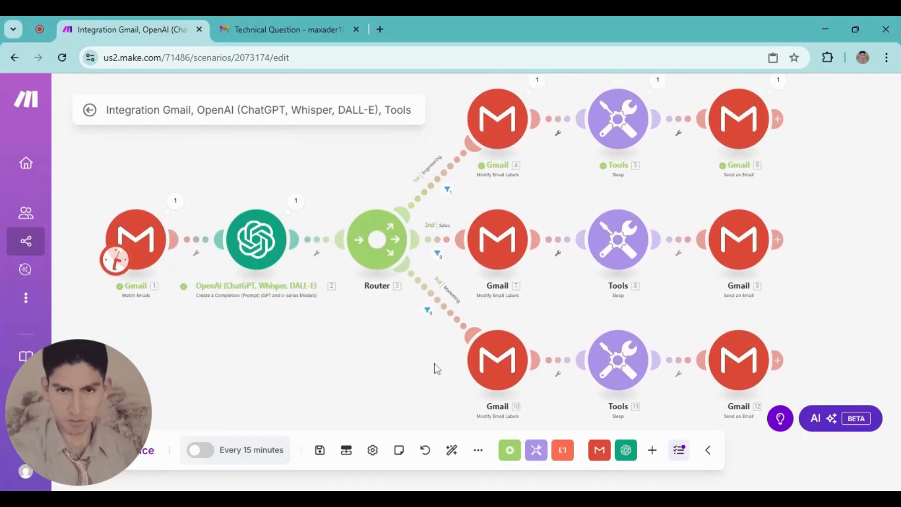
scroll(396, 356, "right", 3)
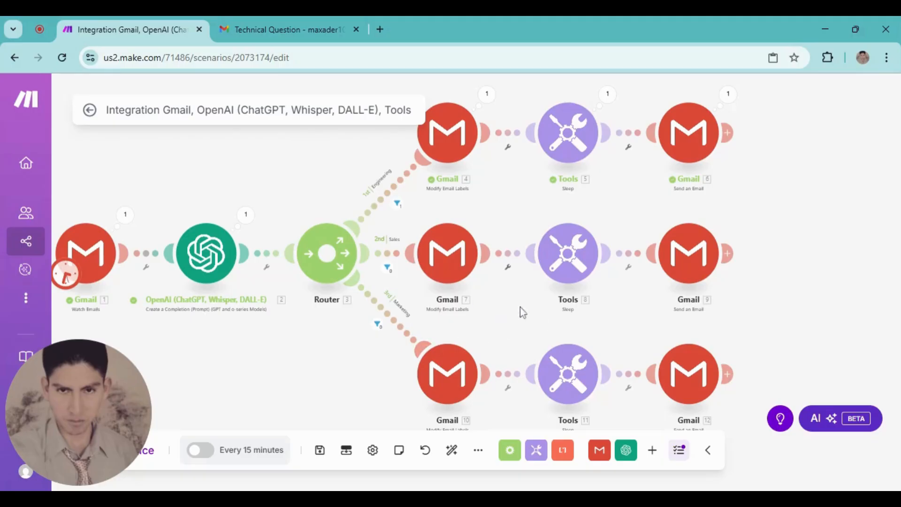
left_click_drag(533, 327, 487, 335)
scroll(470, 341, "left", 2)
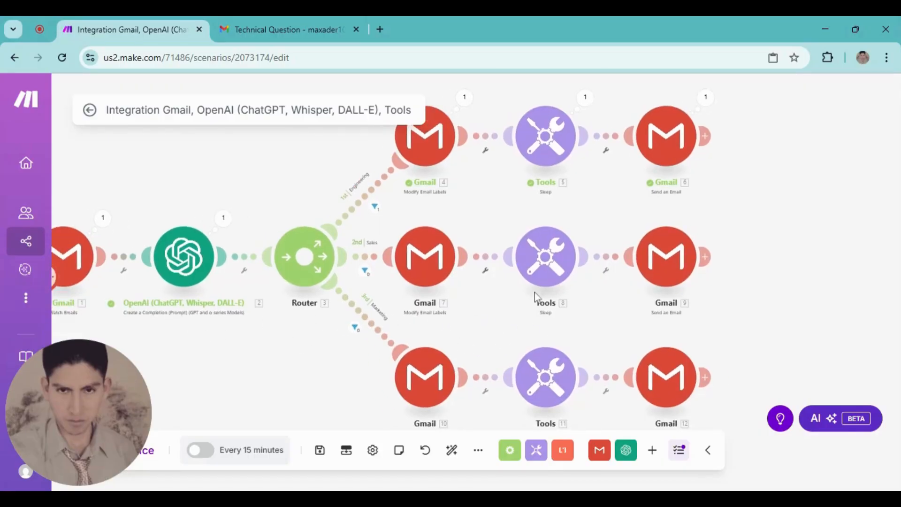
scroll(507, 178, "left", 1)
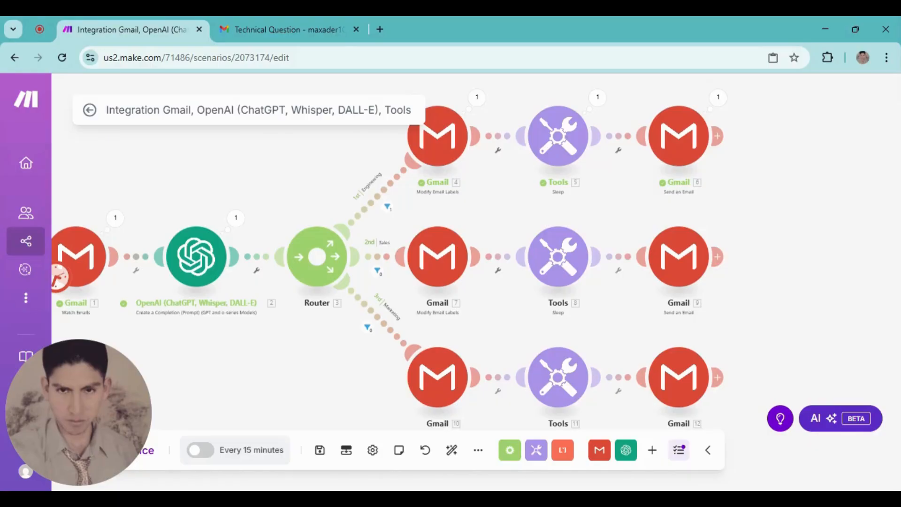
scroll(501, 201, "left", 3)
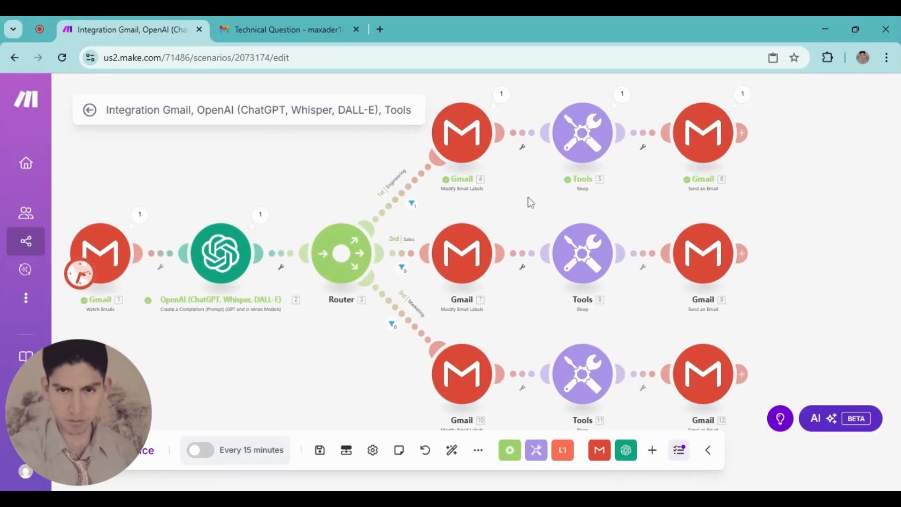